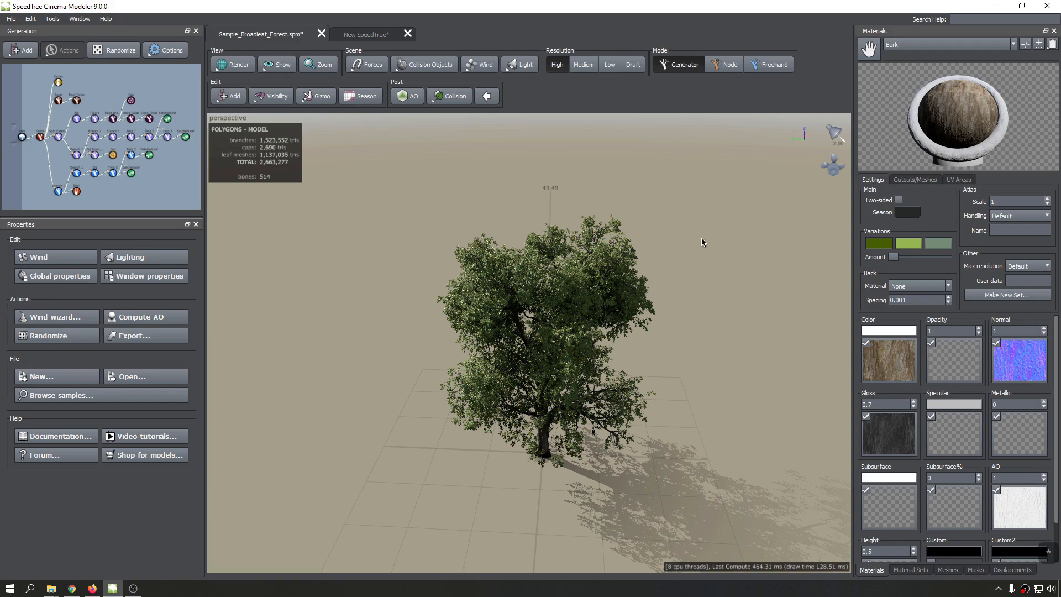
Examine the sample broadleaf tree from several sides, close up at the trunk and from above the crown.
mouse_move(664, 305)
mouse_down()
mouse_move(774, 265)
mouse_move(362, 269)
mouse_move(636, 272)
mouse_move(597, 275)
mouse_up()
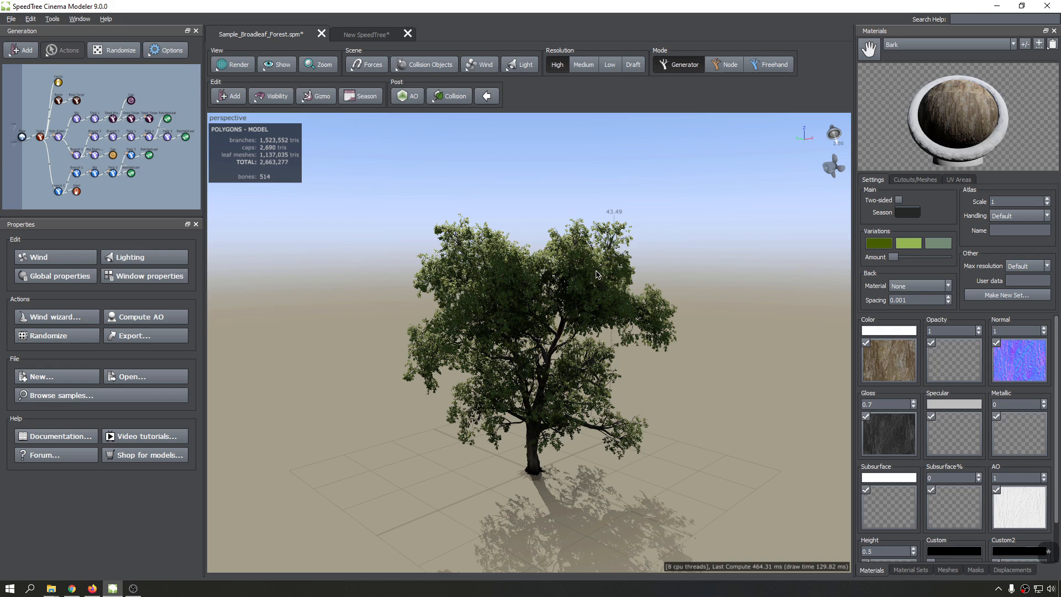
drag(303, 310, 678, 300)
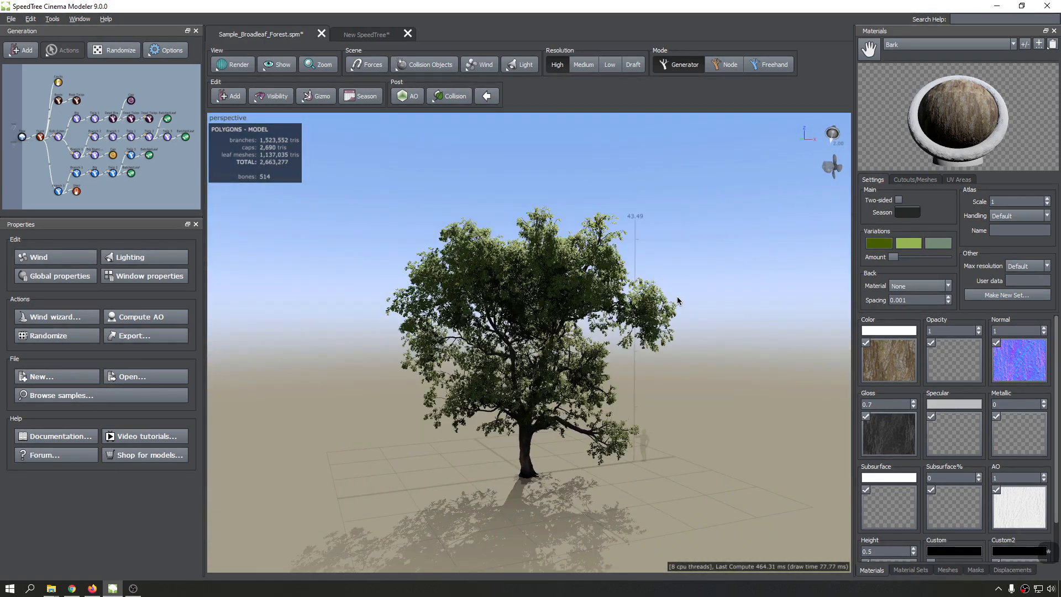
drag(330, 354, 838, 360)
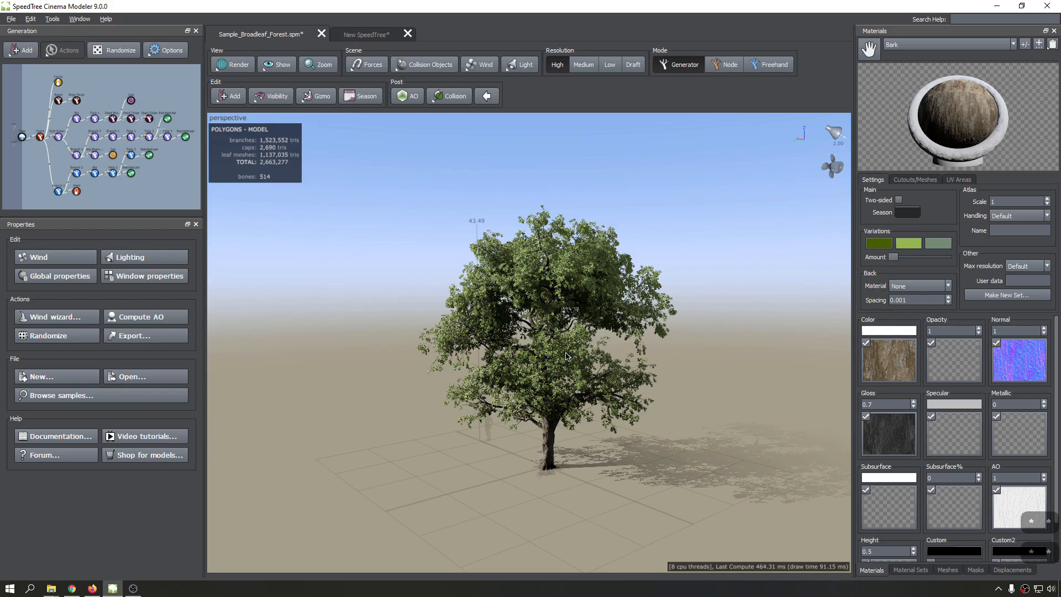
scroll(567, 427, down, 3)
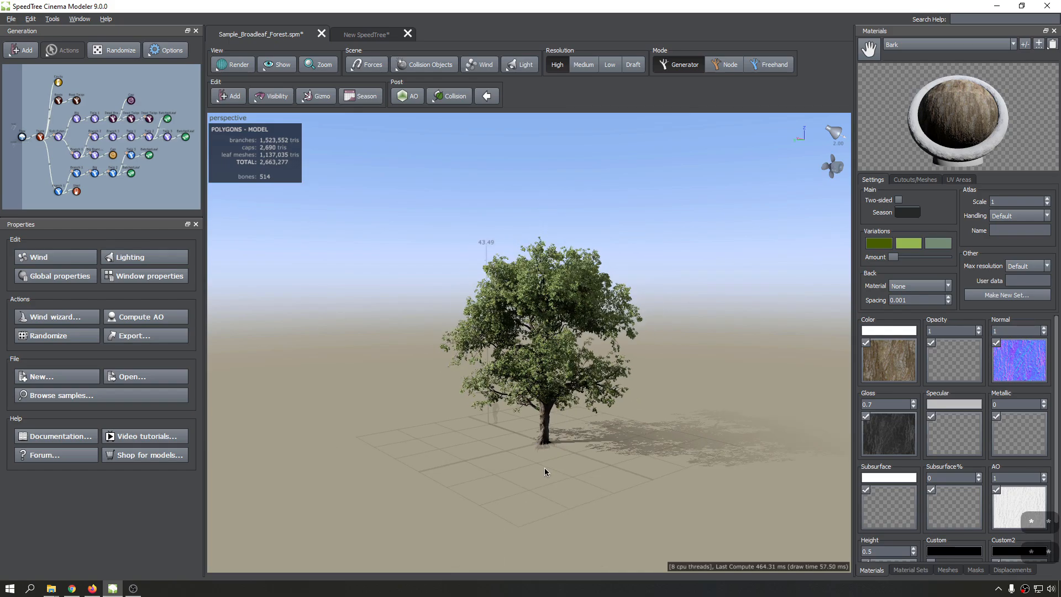
scroll(538, 481, up, 8)
middle_drag(535, 482, 469, 354)
drag(470, 386, 607, 375)
scroll(574, 372, up, 5)
scroll(607, 376, down, 10)
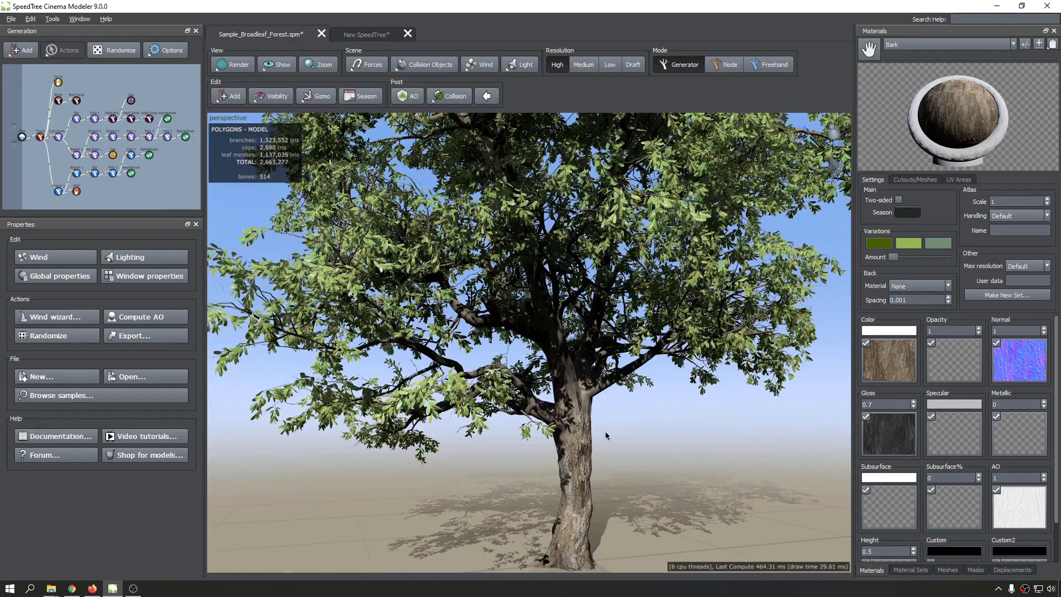
scroll(589, 268, up, 3)
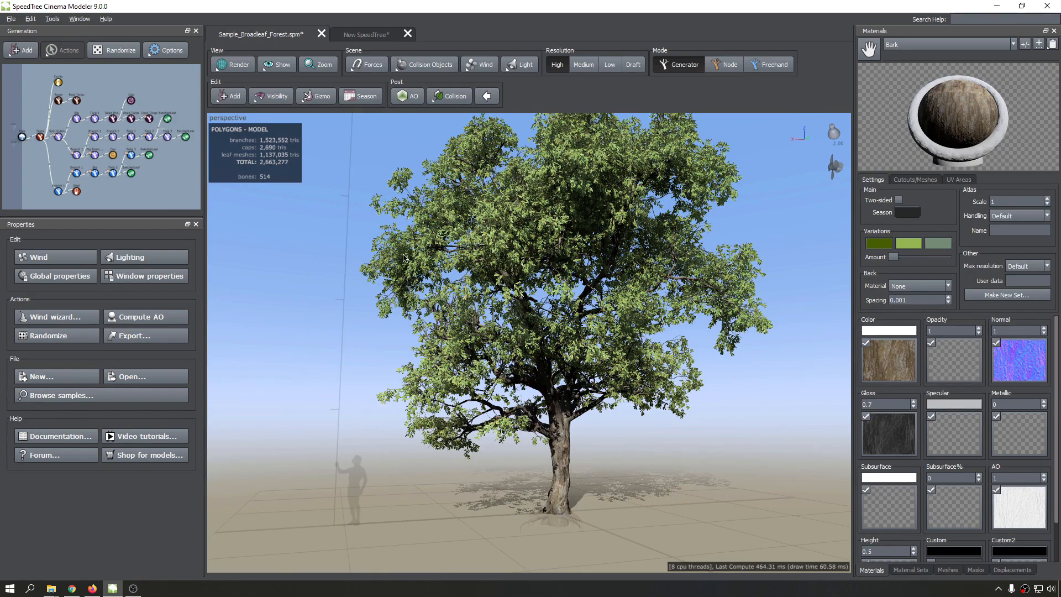
scroll(431, 215, down, 3)
middle_drag(505, 132, 538, 246)
scroll(527, 311, up, 3)
drag(527, 311, 591, 335)
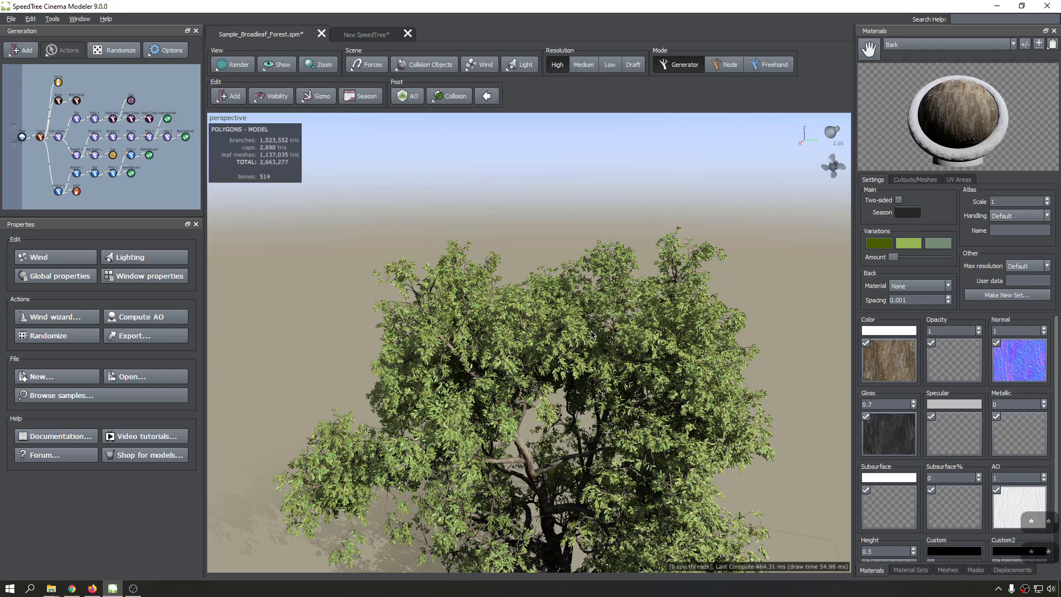
Undo the last edit to the tree model and inspect the tree from low, high and opposite viewpoints.
key(ctrl+z)
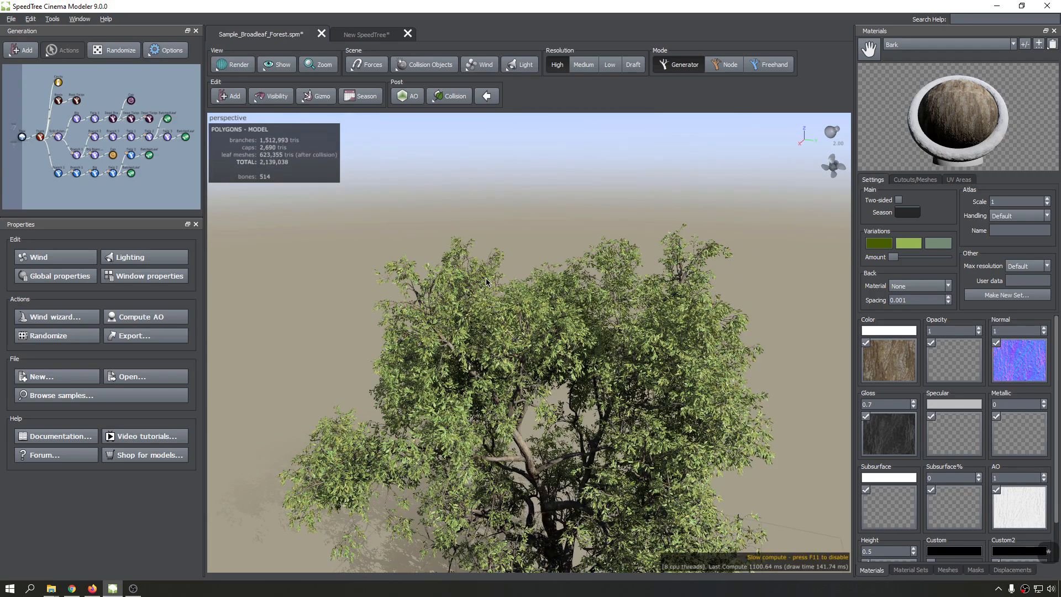
drag(592, 335, 495, 451)
drag(399, 442, 540, 470)
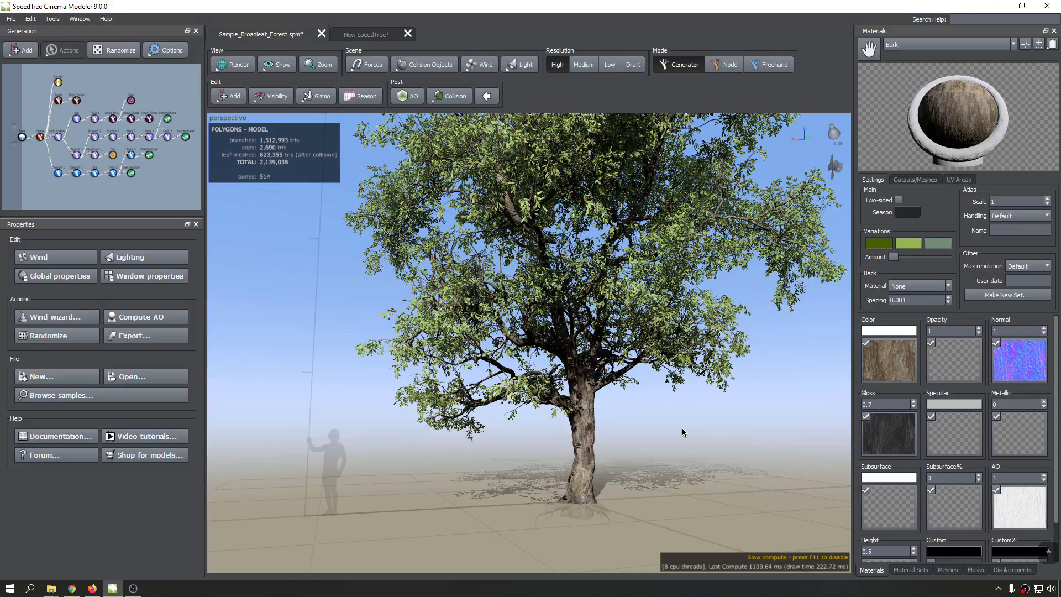
drag(506, 444, 747, 471)
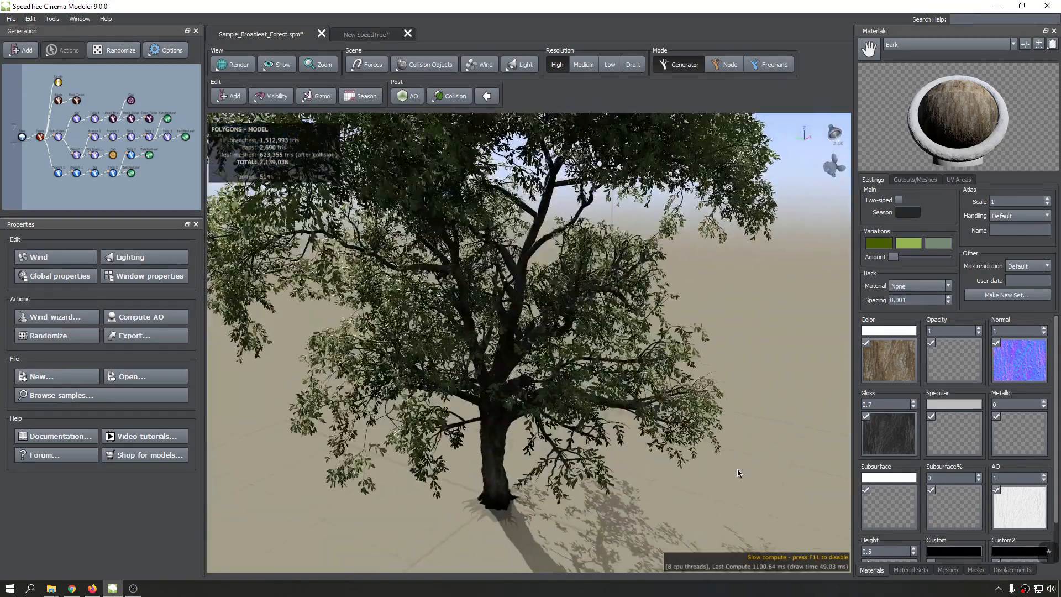
drag(511, 451, 511, 412)
middle_drag(511, 413, 552, 451)
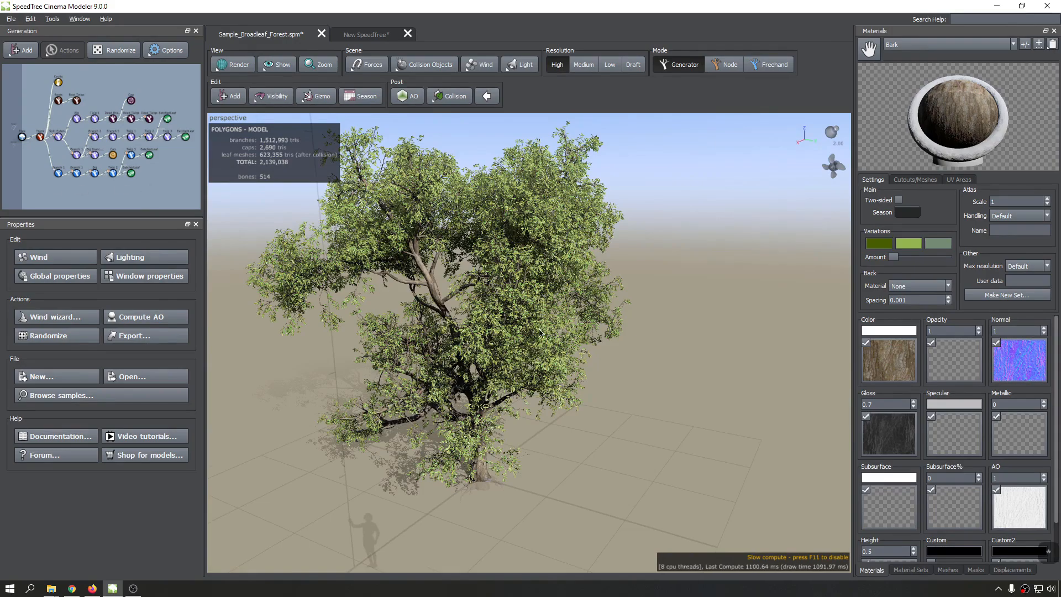
drag(338, 308, 555, 308)
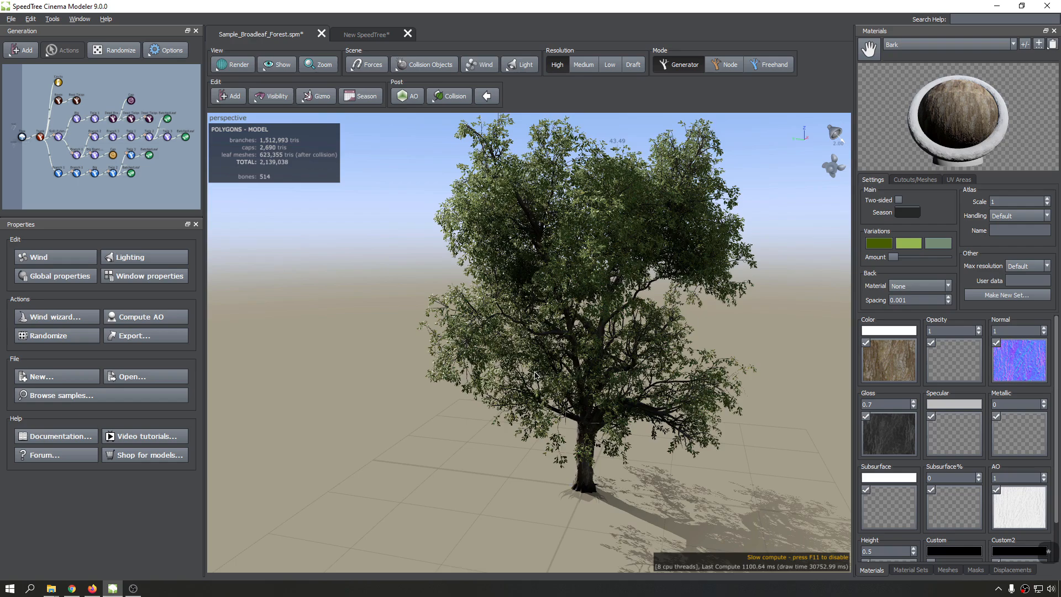
scroll(544, 381, up, 4)
scroll(545, 381, down, 6)
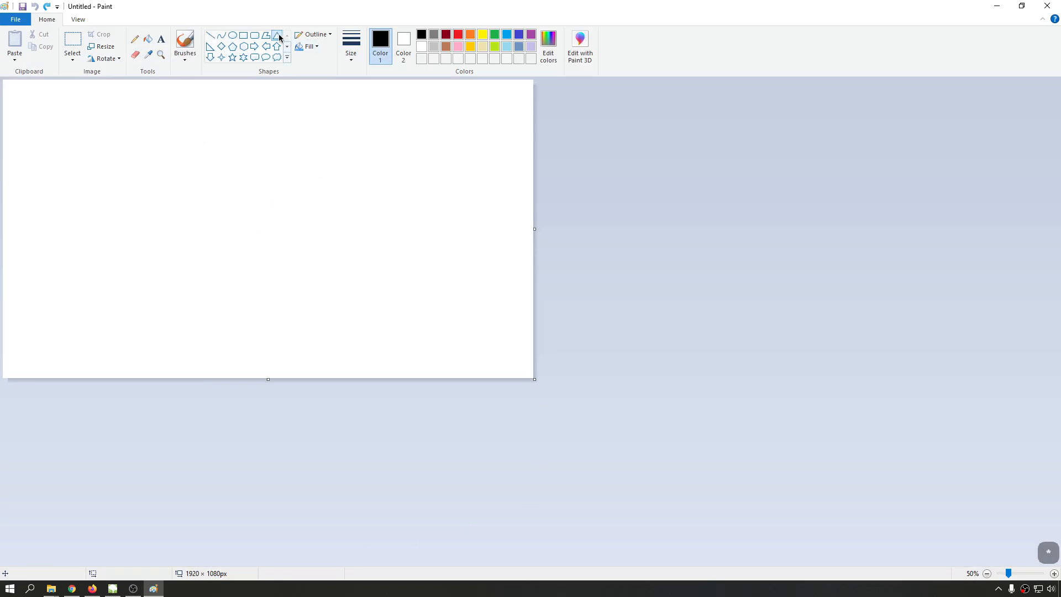
In Paint, draw a triangle about 965 × 917 px and divide it into three tiers with two horizontal lines.
drag(187, 116, 454, 368)
click(778, 296)
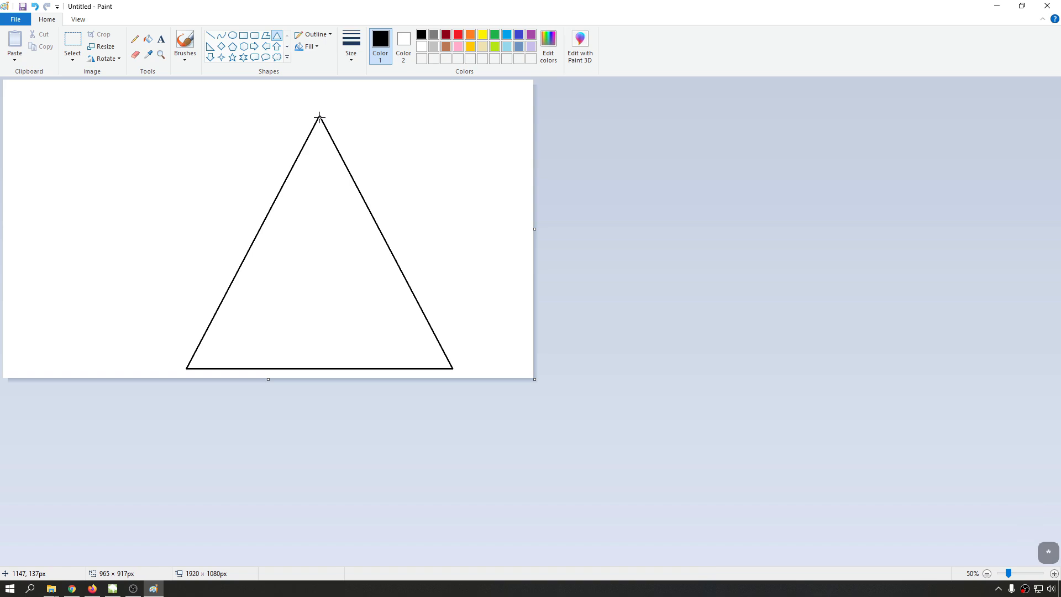
click(210, 35)
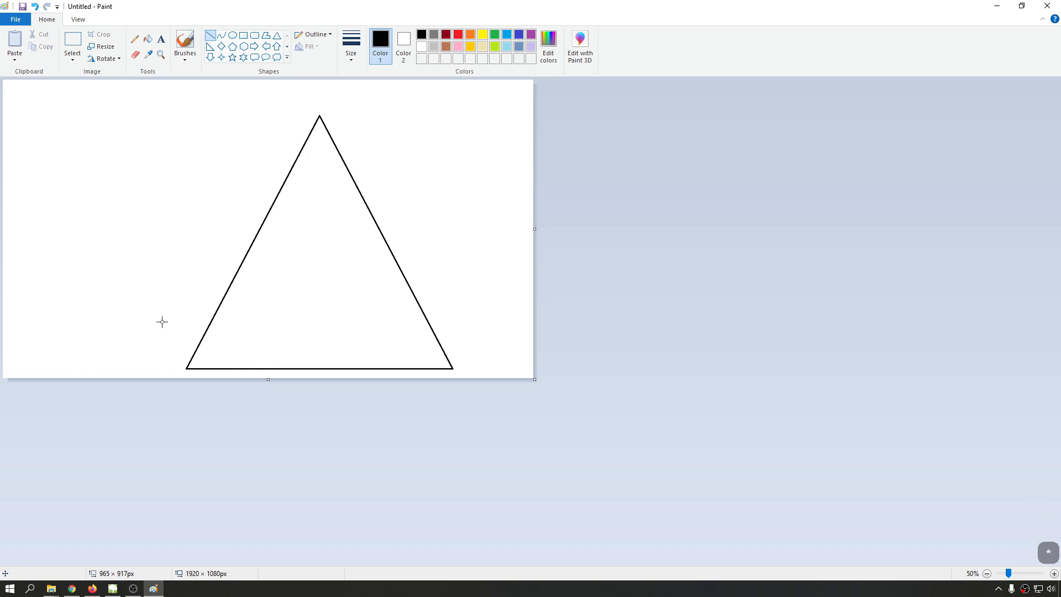
mouse_move(146, 286)
mouse_down()
mouse_move(343, 294)
mouse_move(503, 284)
mouse_up()
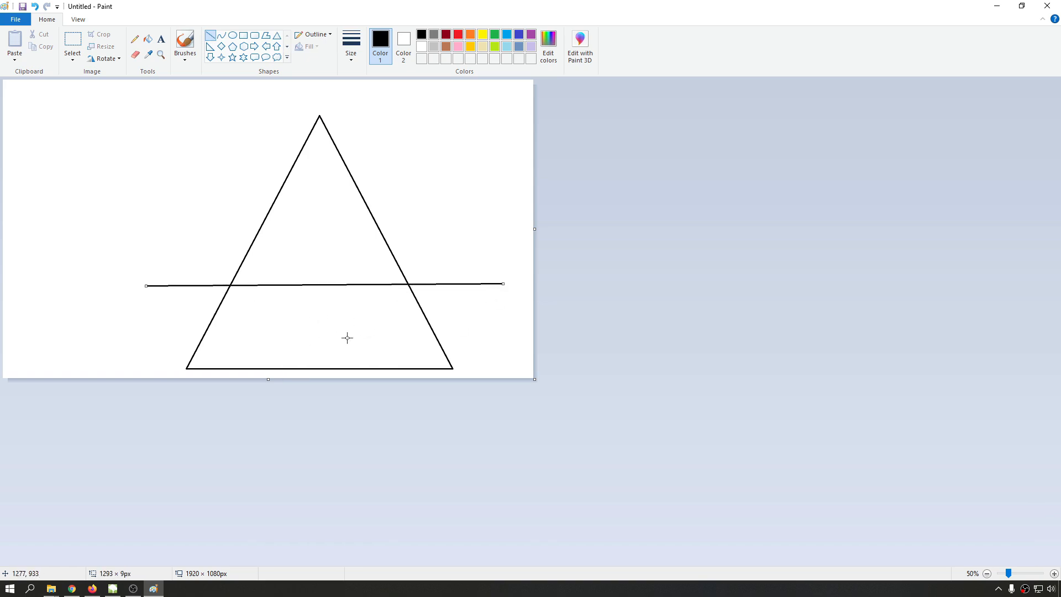
drag(442, 192, 142, 190)
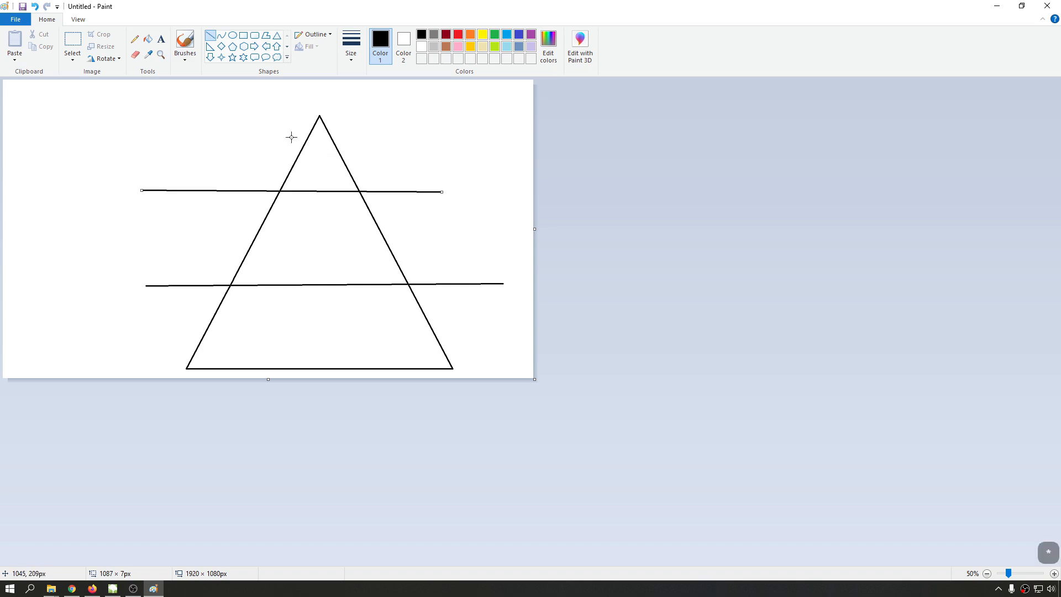
Label the tiers beside the triangle "Bg" for the lowest, "Medium" for the middle and "Small" for the highest.
click(161, 38)
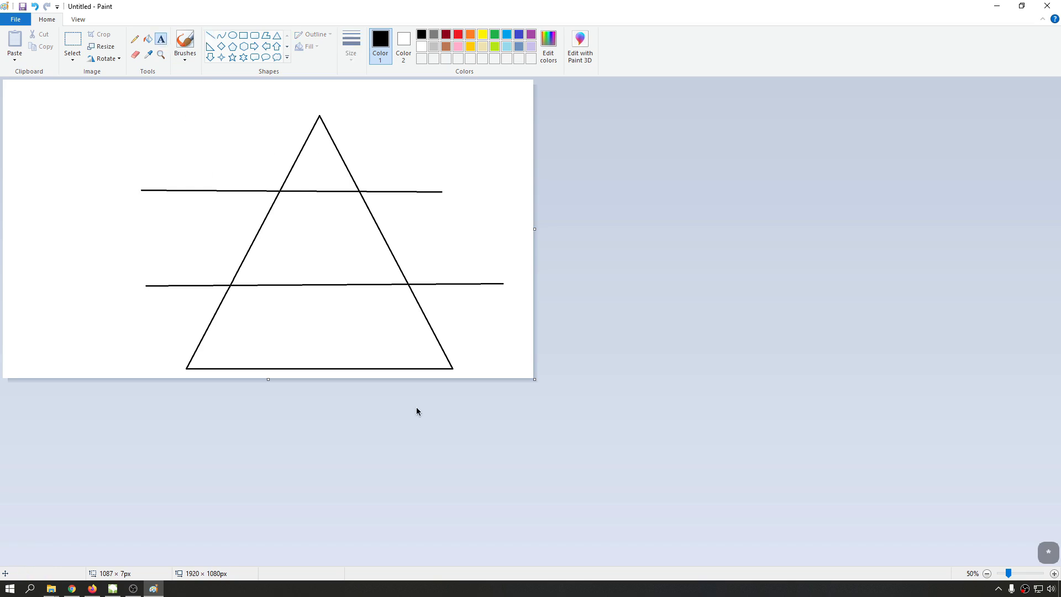
click(107, 319)
text(Bg)
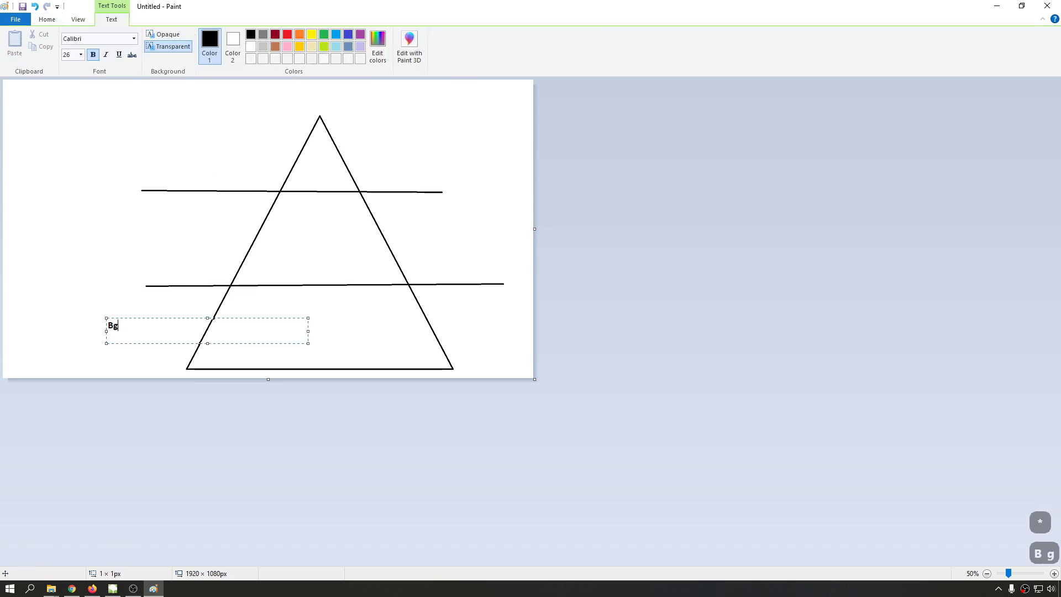
click(161, 216)
click(171, 205)
text(Medium)
click(227, 131)
click(227, 118)
text(Small)
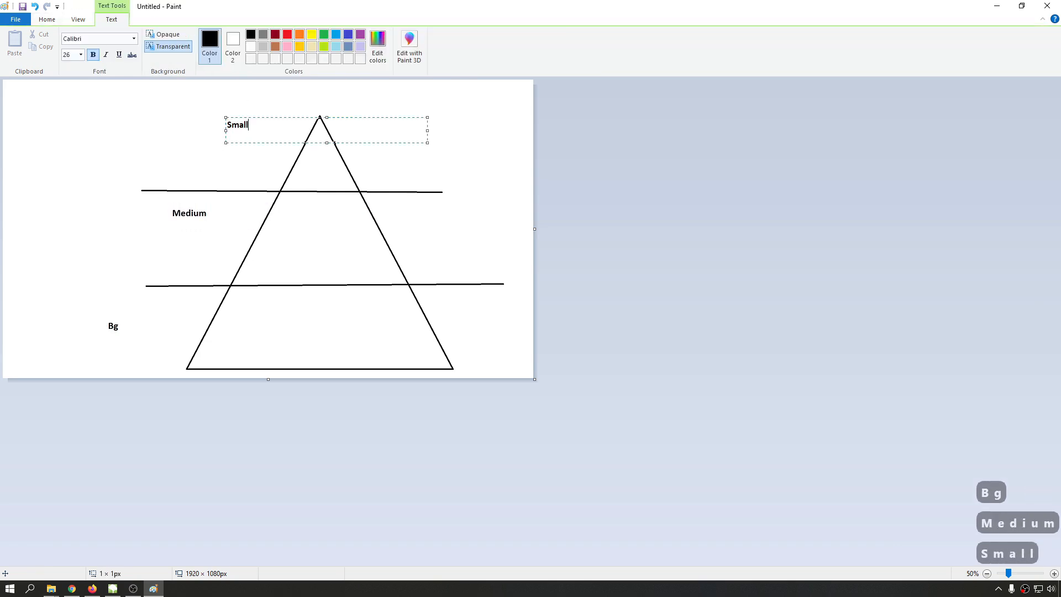
click(313, 343)
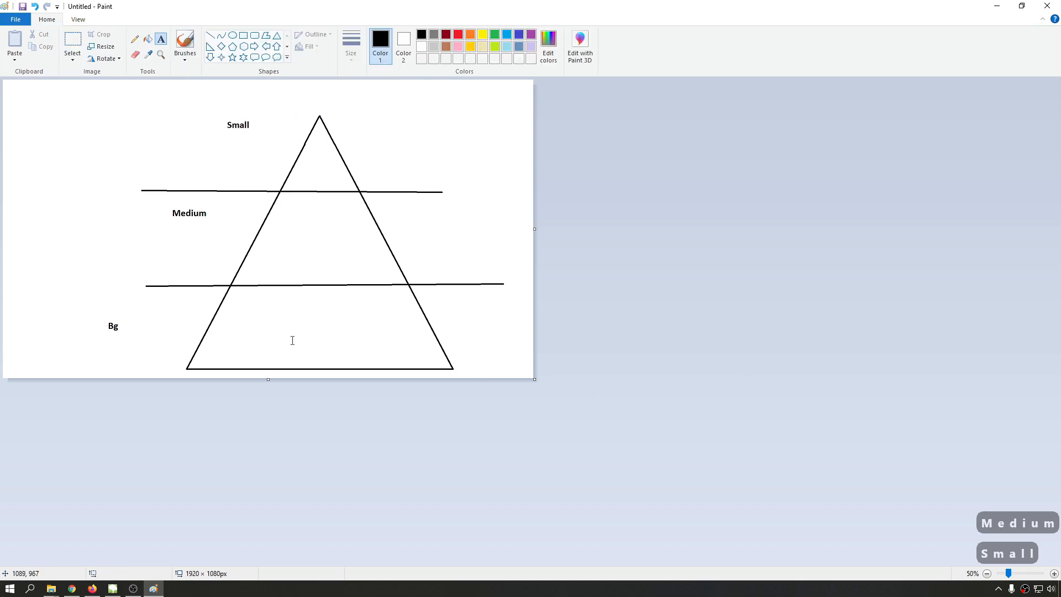
Add the text "Generators" inside the lowest tier, "Nodes" in the middle one and "Freehand" in the highest.
click(238, 327)
text(Generators)
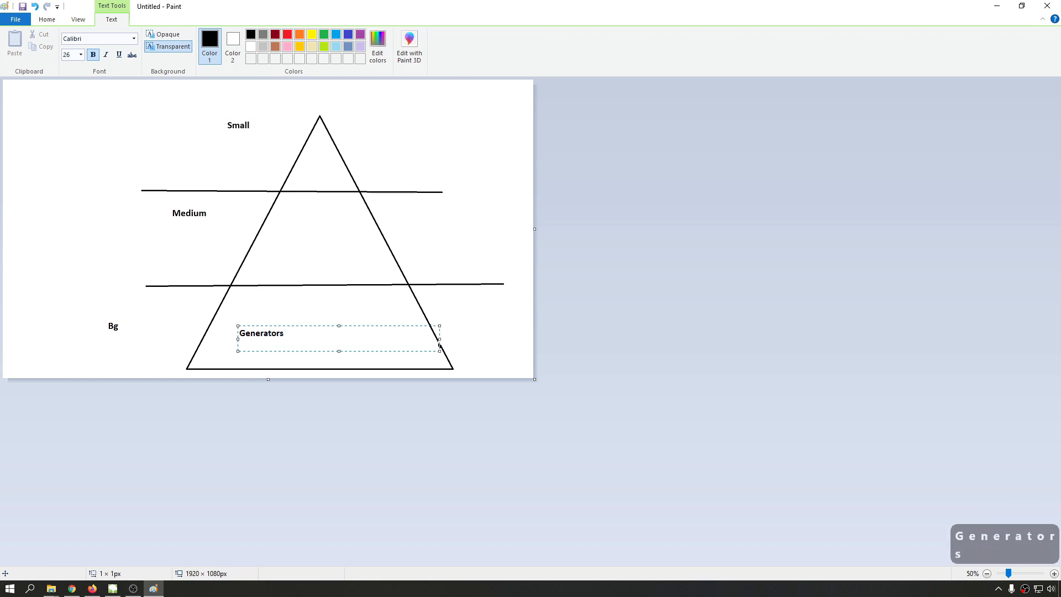
click(283, 237)
click(281, 226)
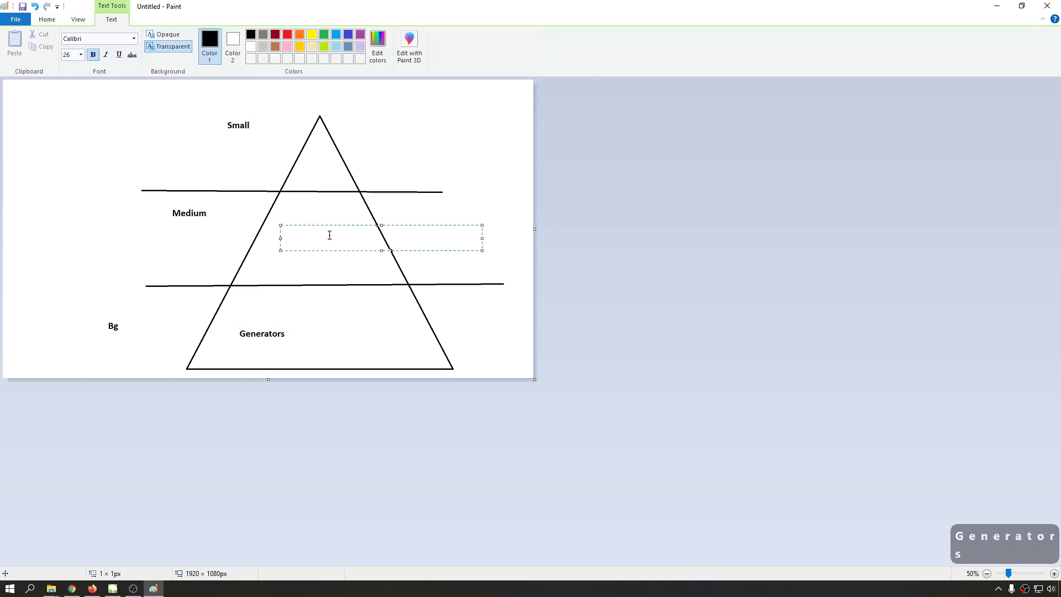
text(Nodes)
click(306, 169)
click(312, 155)
text(Freehand)
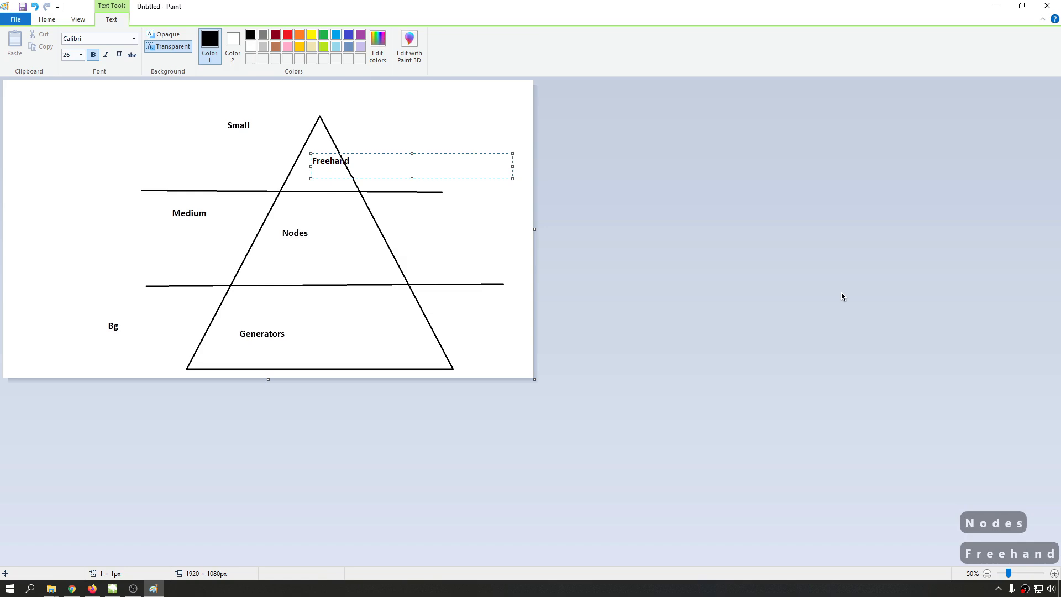
click(771, 357)
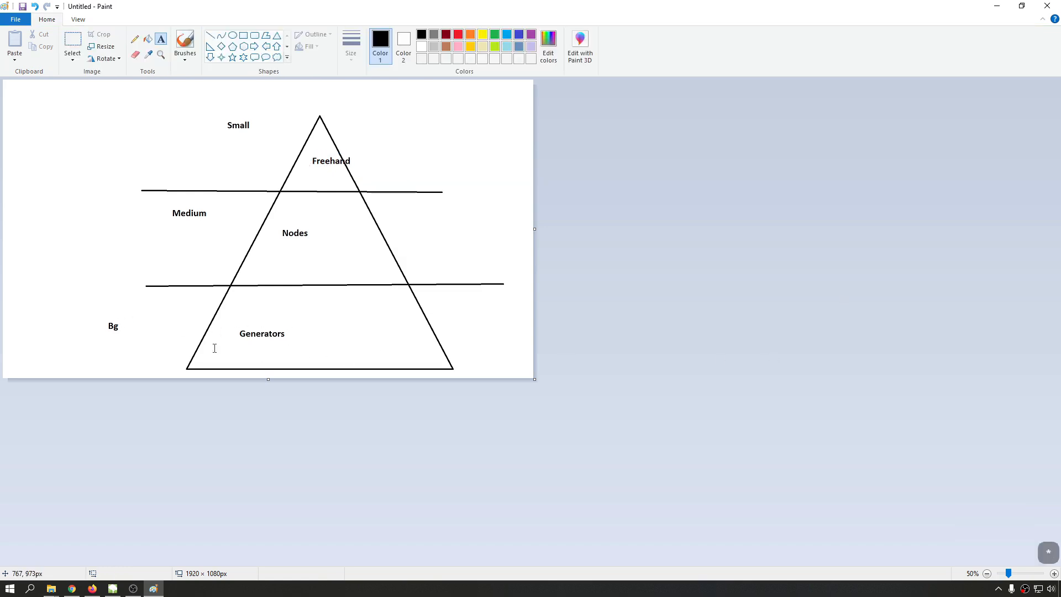
key(asterisk)
key(asterisk)
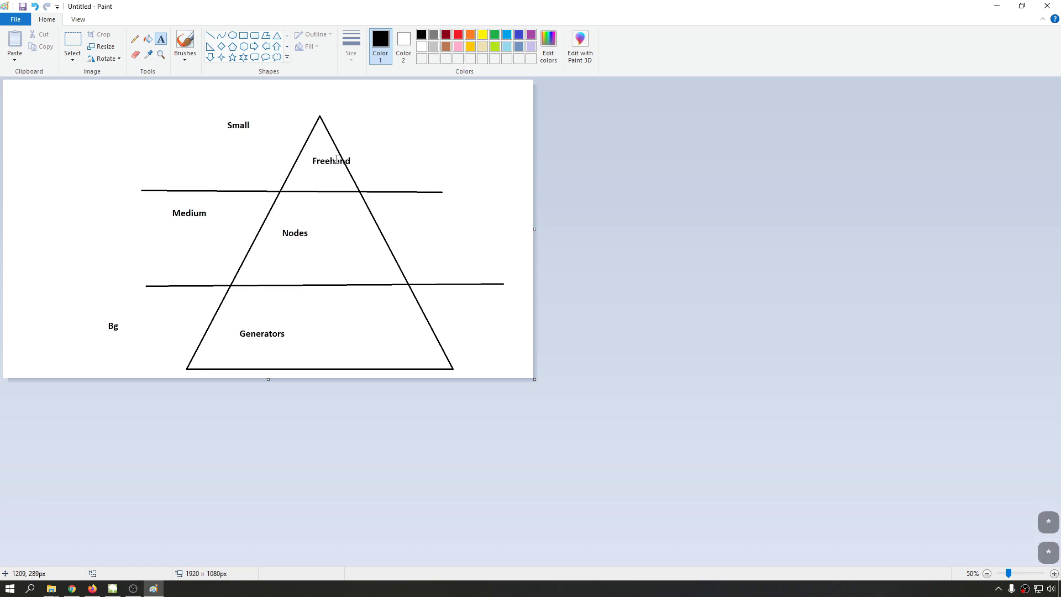
Switch back to SpeedTree, select the trunk and look through its generator properties, including Generation, Random Seeds and Segments.
key(alt+Tab)
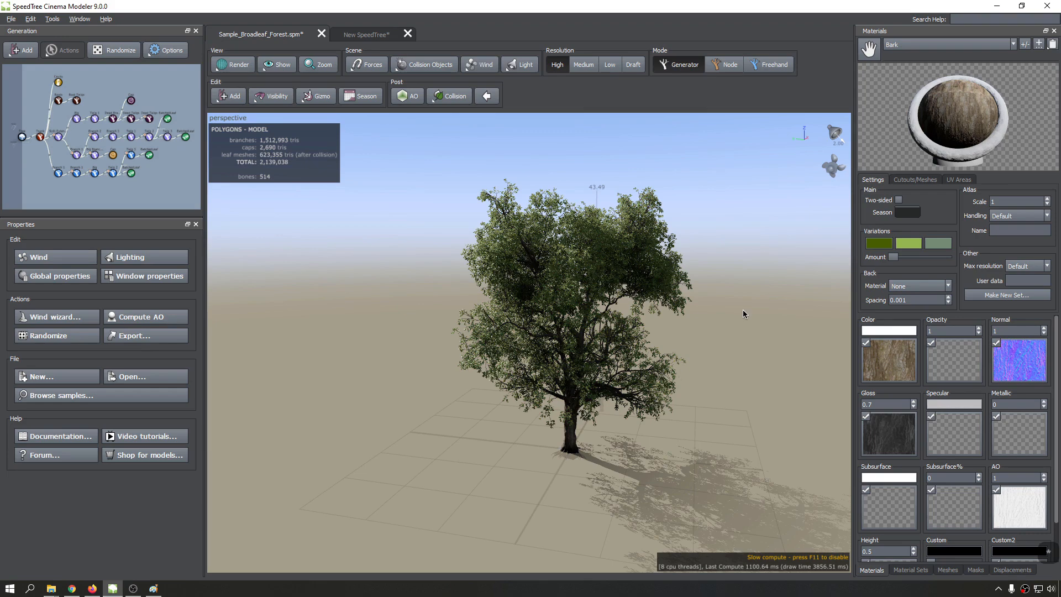
drag(435, 407, 559, 389)
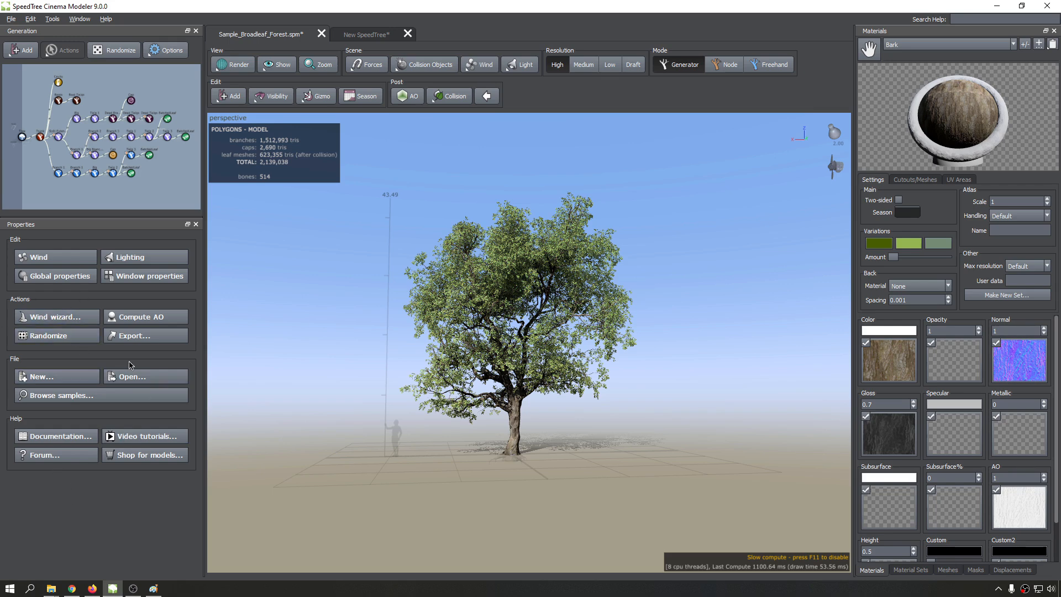
click(519, 439)
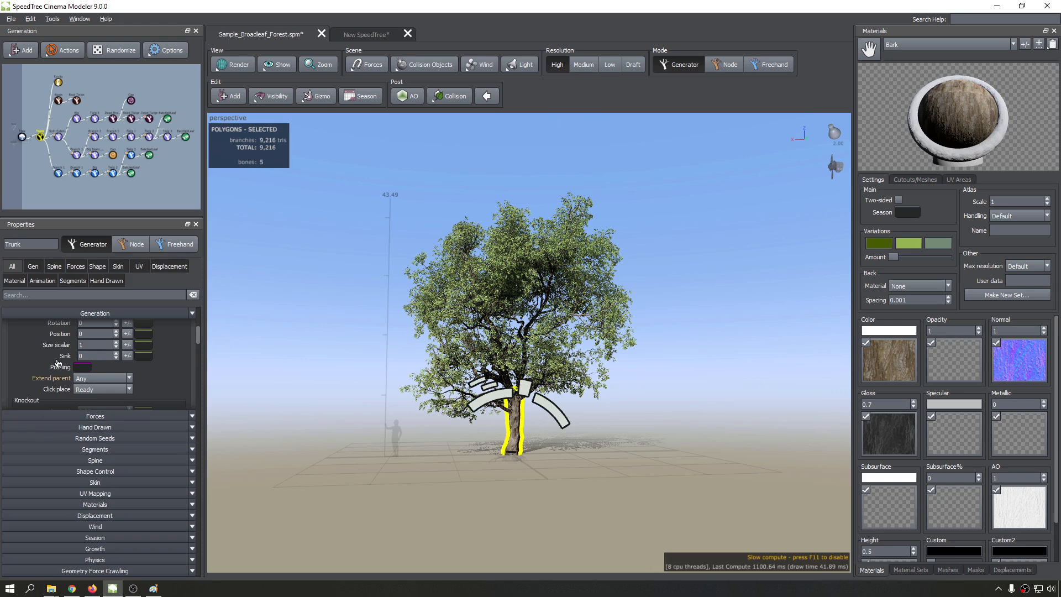
click(95, 416)
scroll(56, 497, up, 10)
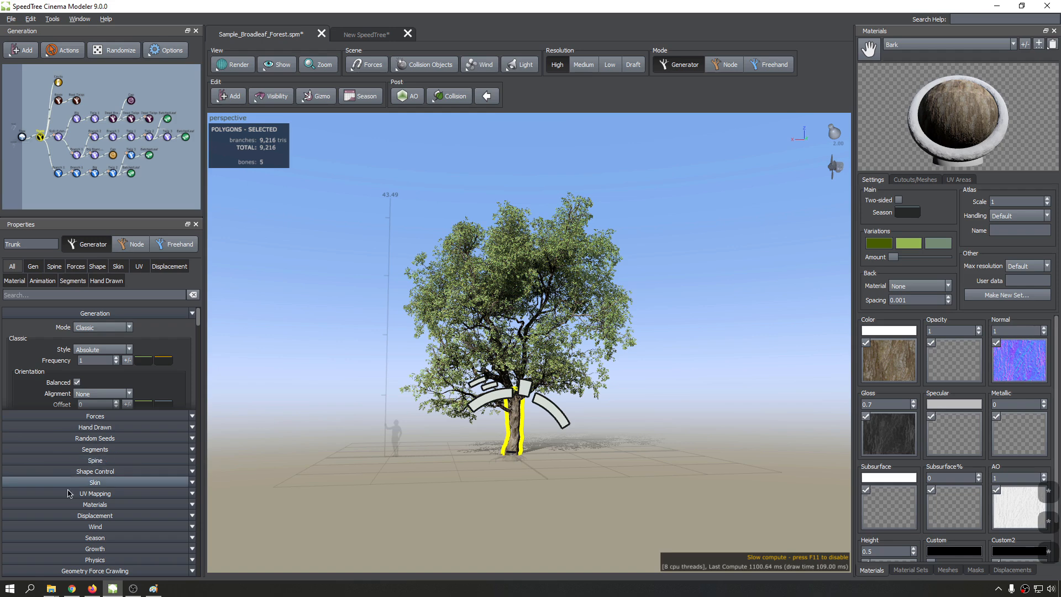
scroll(56, 531, down, 5)
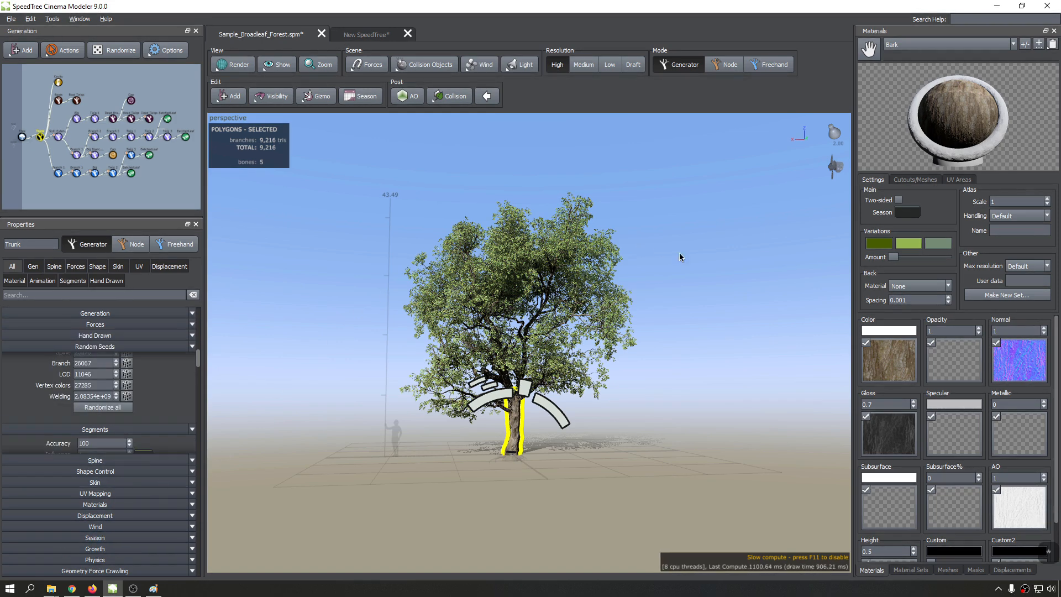
Deselect the trunk and examine the generator graph from the Trunk through Split Extension to the branch generators.
drag(739, 262, 775, 278)
scroll(23, 107, down, 2)
scroll(23, 109, up, 4)
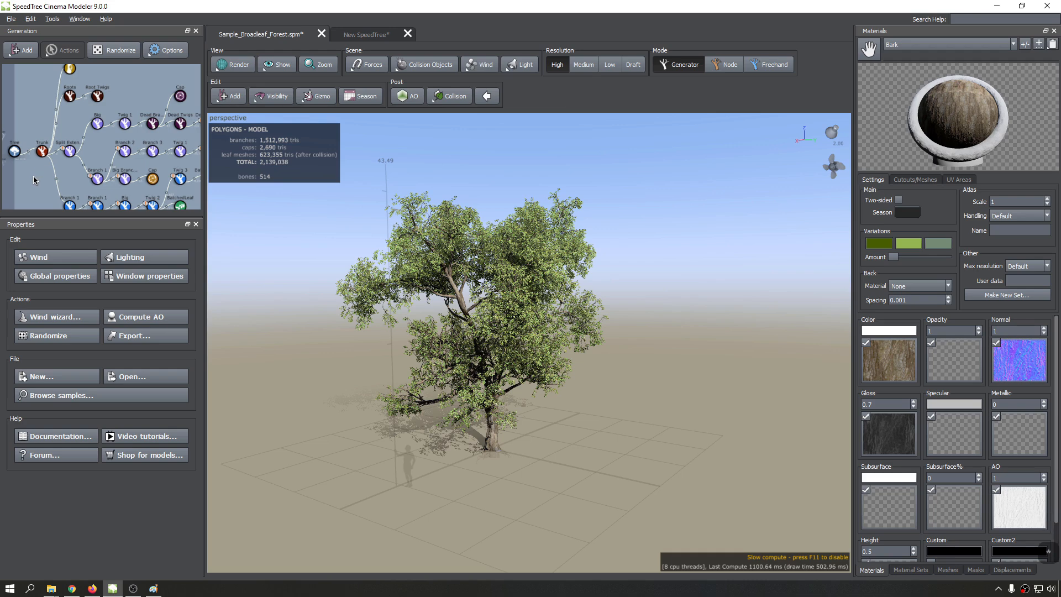
middle_drag(41, 178, 48, 172)
scroll(24, 155, down, 4)
scroll(64, 159, up, 5)
scroll(118, 128, down, 2)
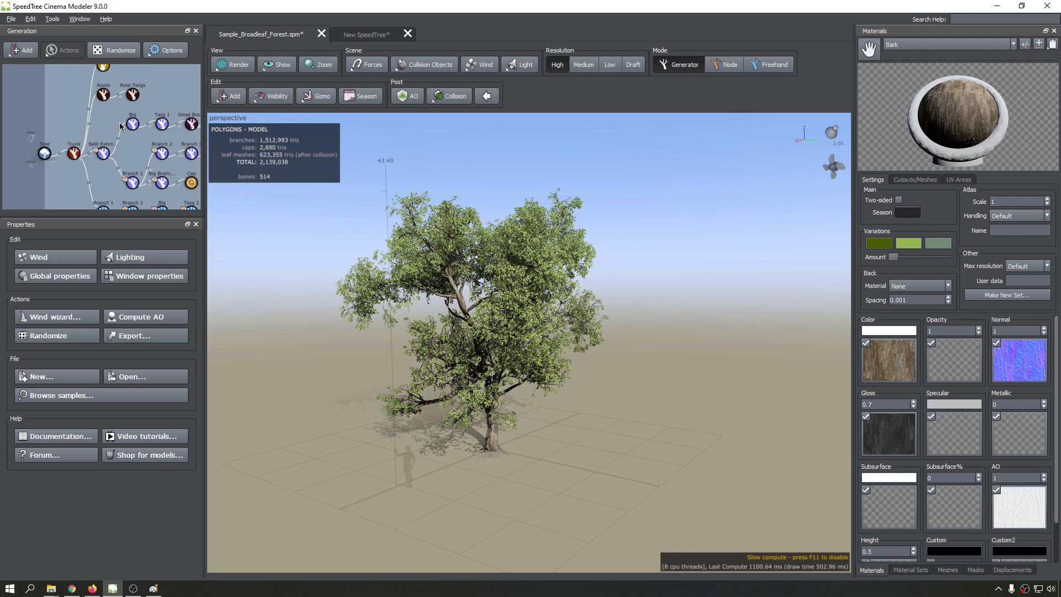
scroll(165, 161, up, 3)
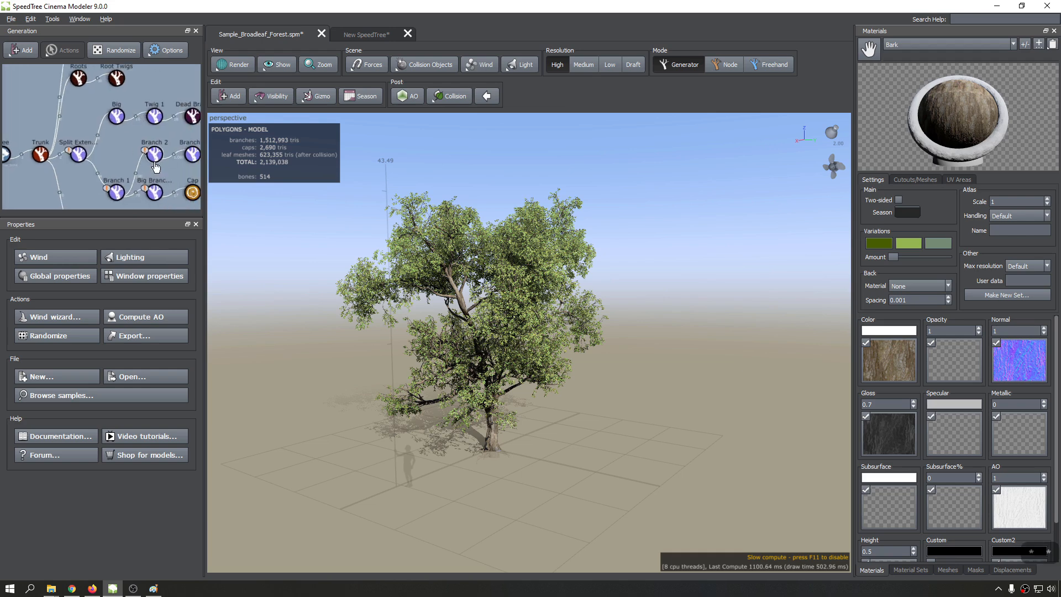
scroll(88, 133, up, 5)
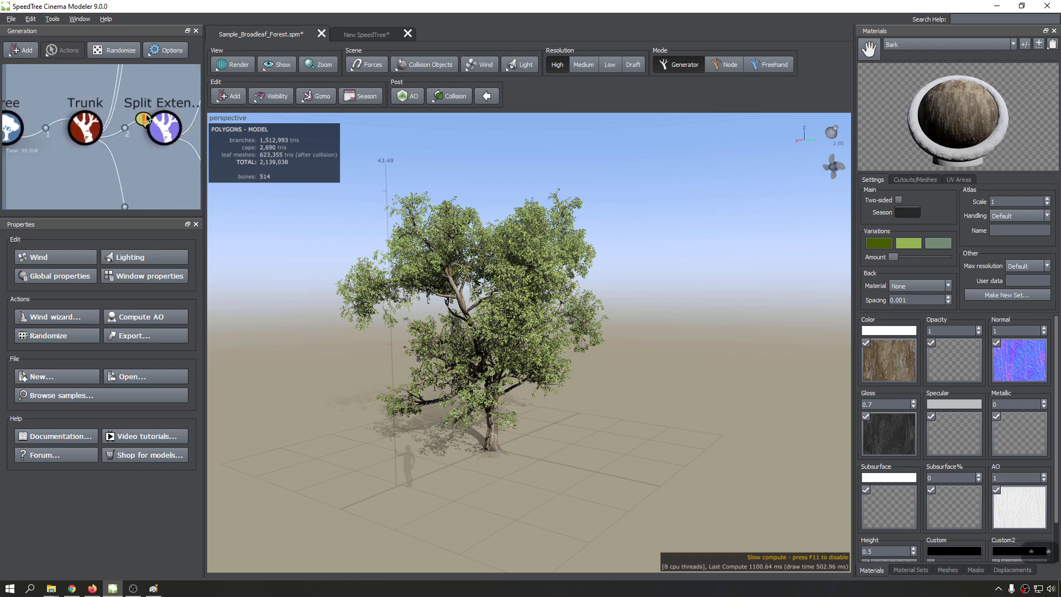
Select the Trunk, Roots and lower Branch 1 generators in turn and examine which parts of the tree each one controls.
click(92, 131)
scroll(92, 132, down, 5)
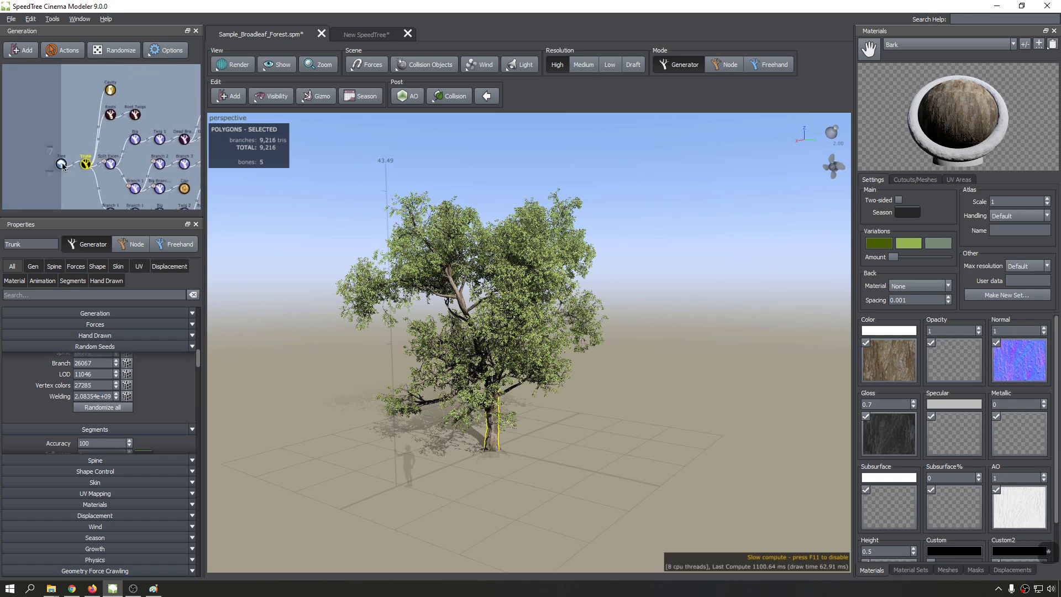
click(111, 116)
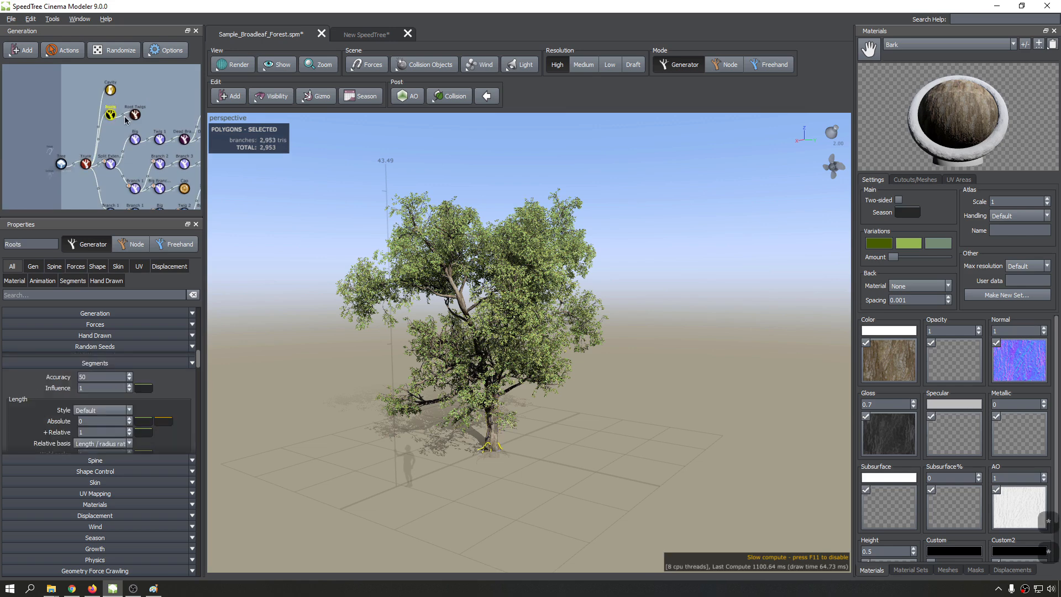
click(134, 117)
middle_drag(97, 142, 104, 81)
click(117, 153)
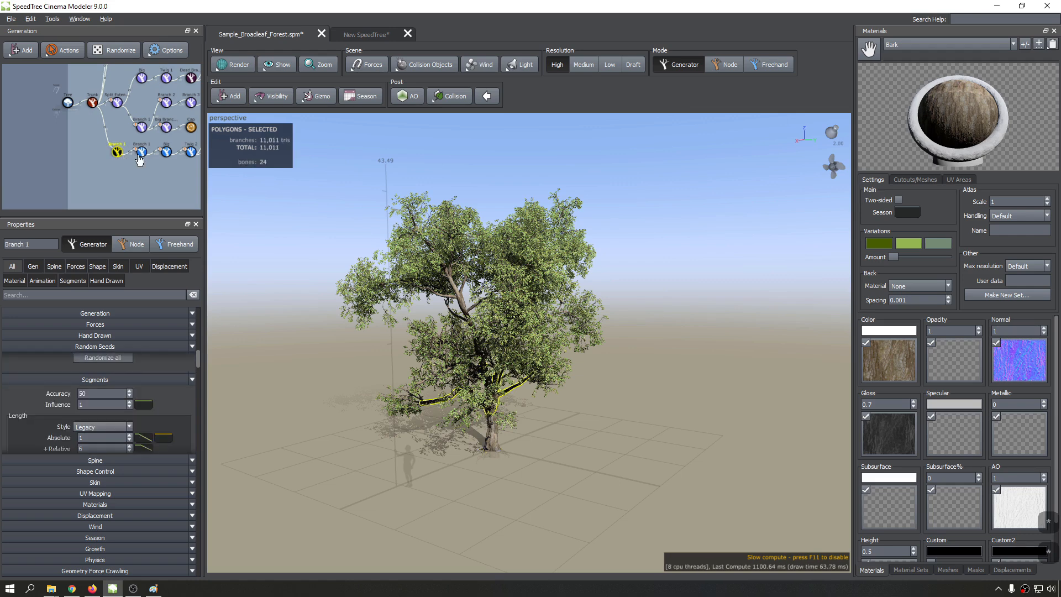
click(141, 152)
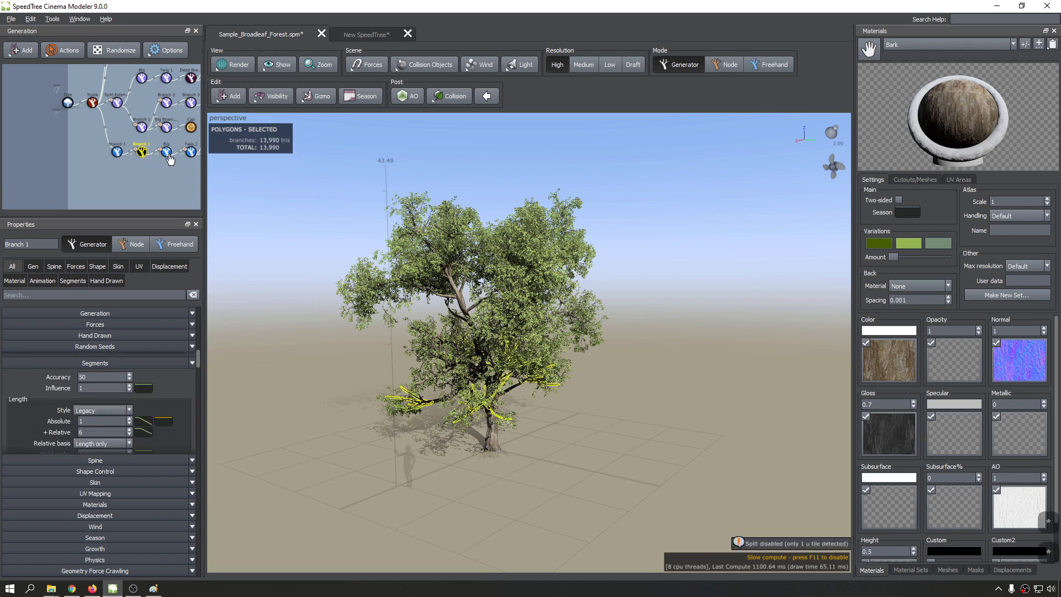
middle_drag(115, 155, 109, 156)
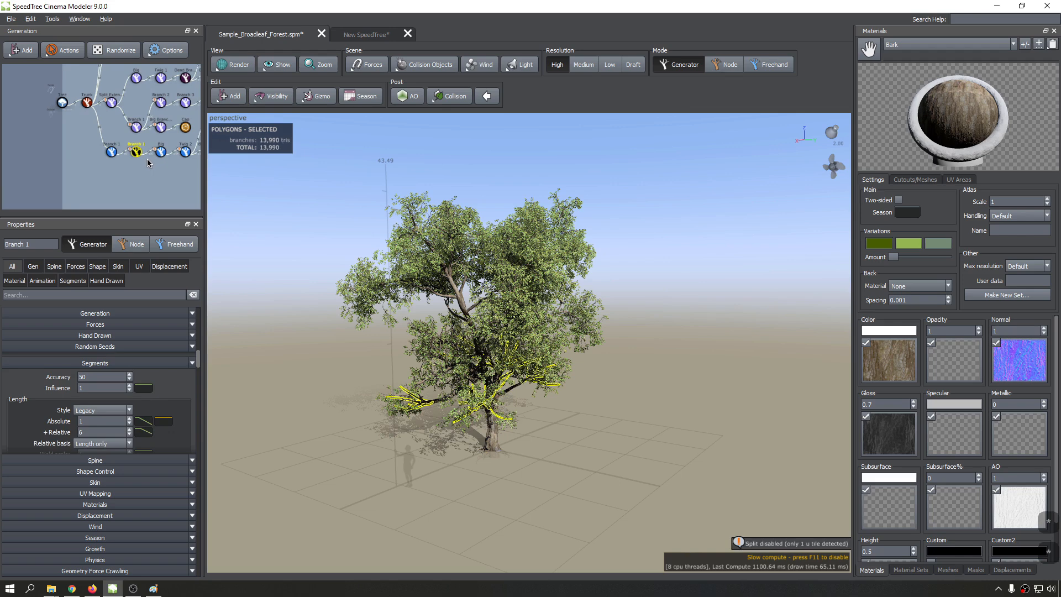
scroll(145, 159, up, 5)
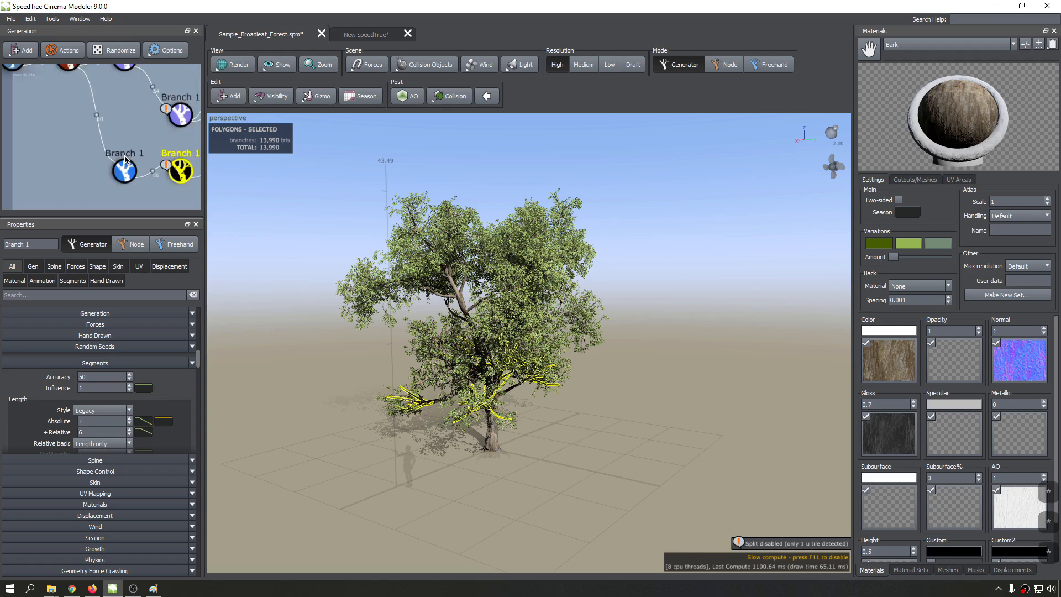
Select the first blue Branch 1 generator and examine its branches up close along with its chain of child generators.
click(108, 138)
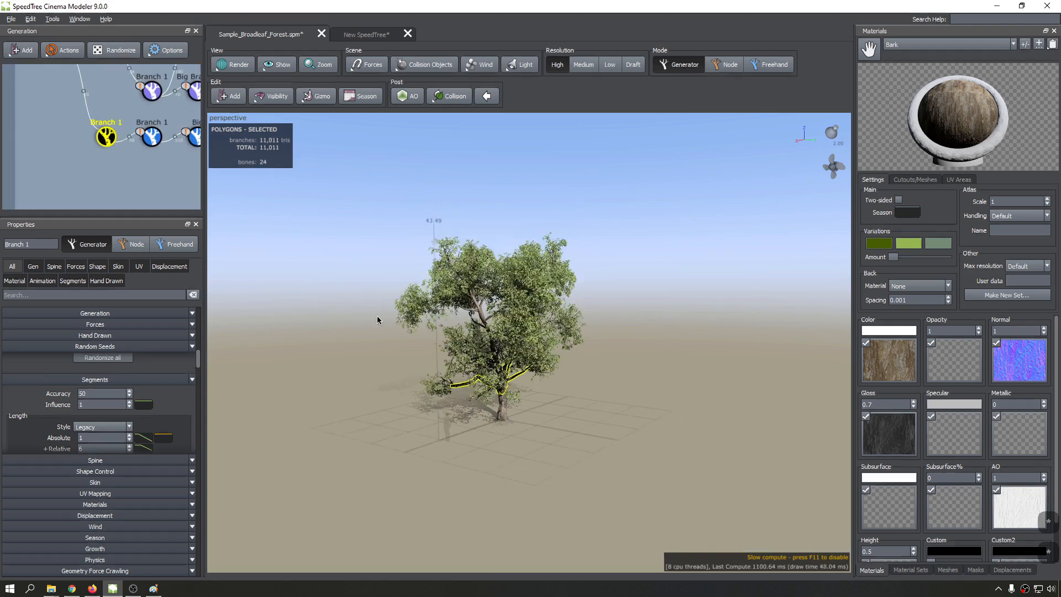
scroll(379, 315, up, 3)
scroll(516, 290, up, 6)
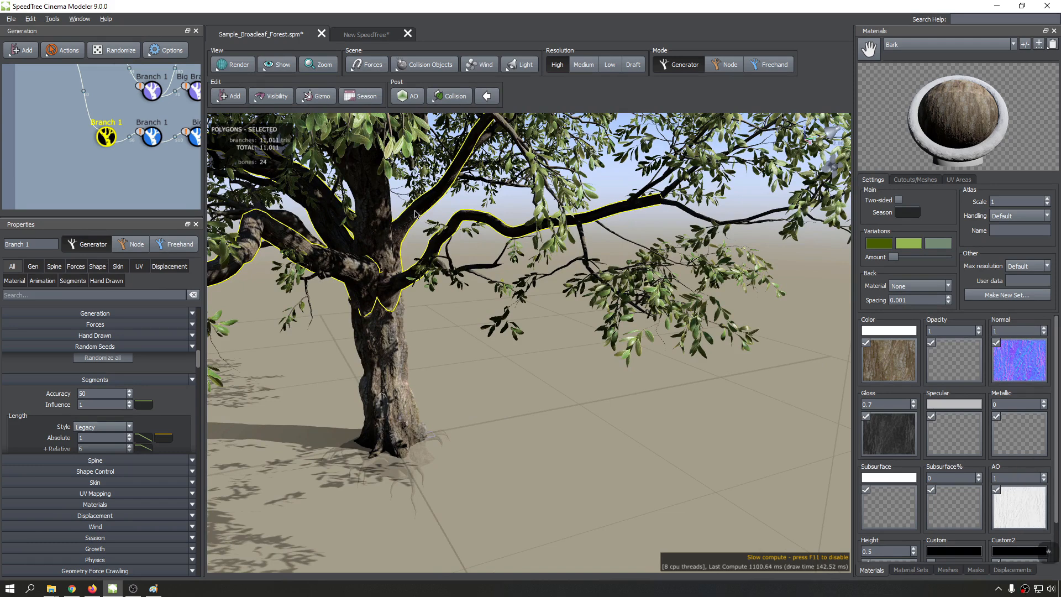
middle_drag(118, 169, 83, 180)
middle_drag(134, 151, 94, 153)
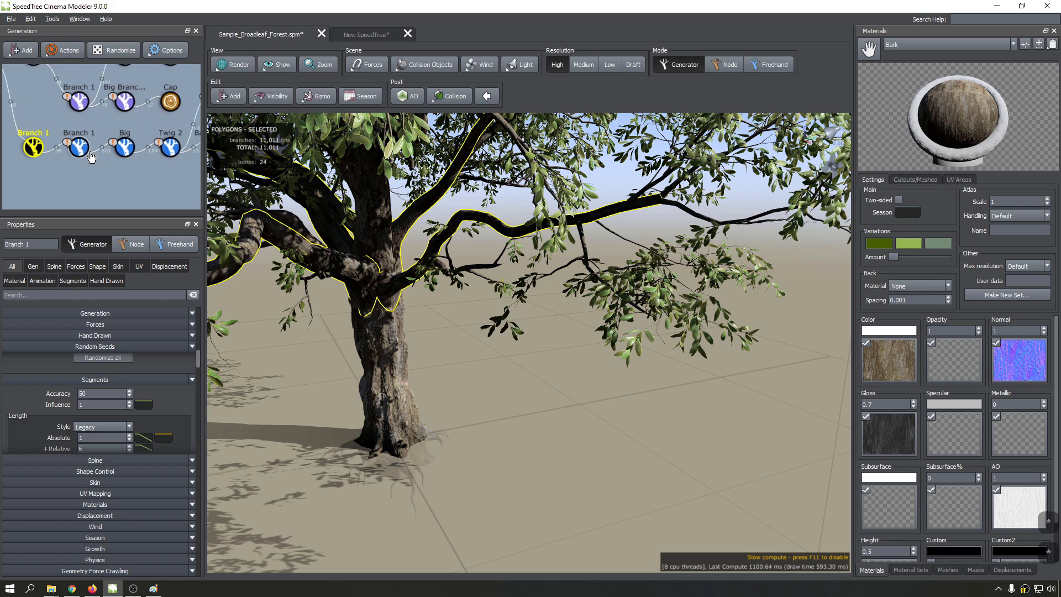
Try relinking the second blue Branch 1 generator directly to the Trunk, inspect the tree, and undo the relink.
middle_drag(26, 154, 65, 174)
drag(118, 173, 30, 84)
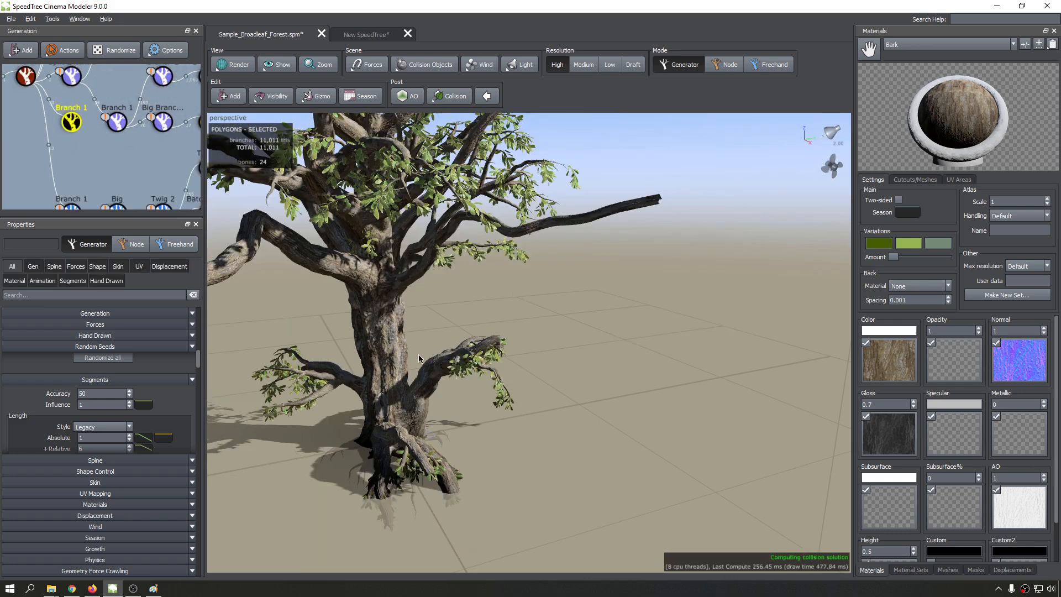
scroll(419, 361, down, 3)
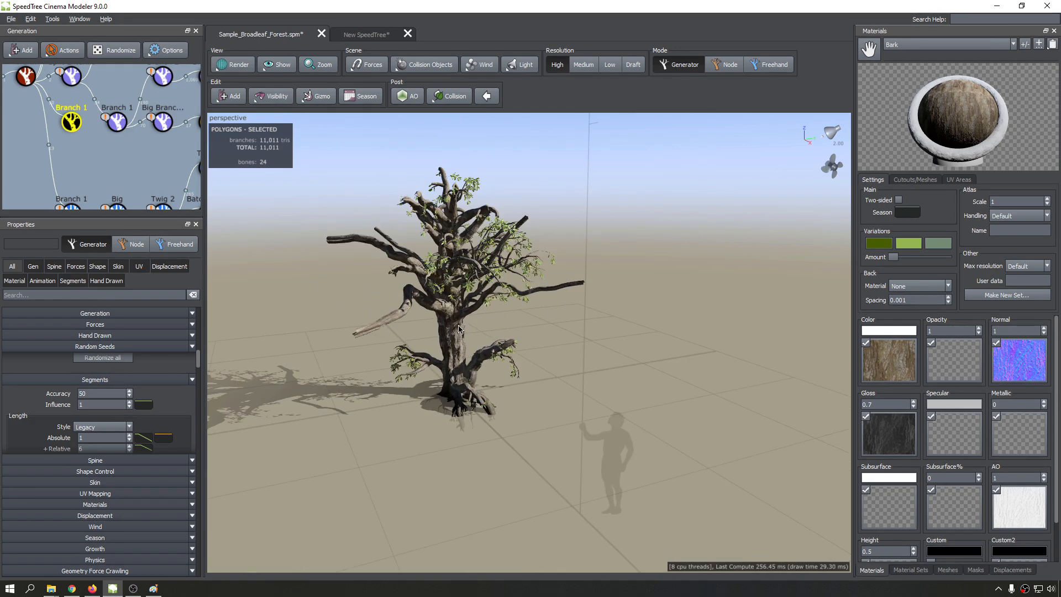
scroll(68, 134, down, 2)
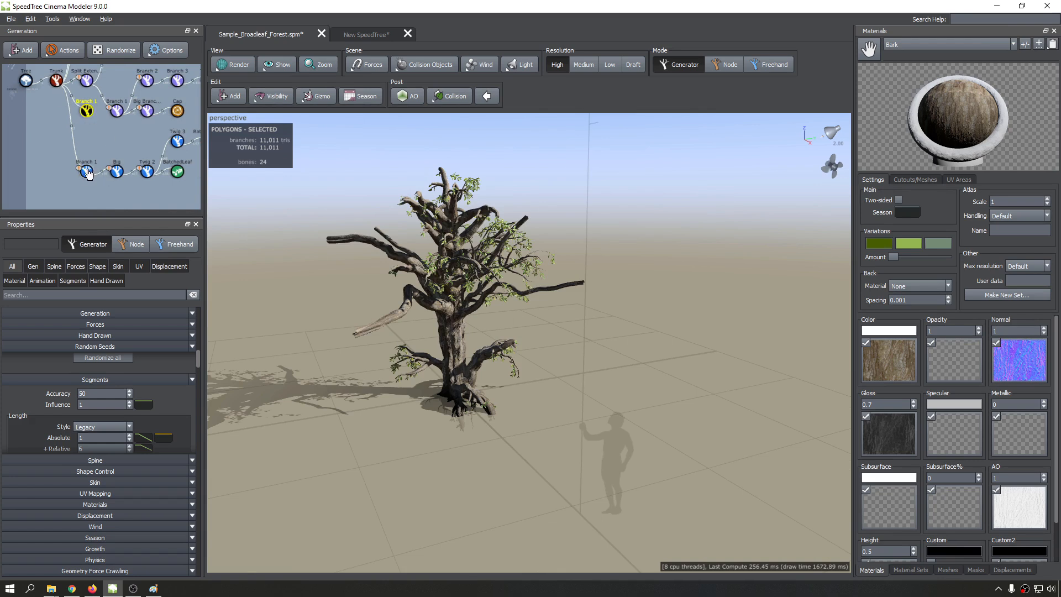
key(ctrl+z)
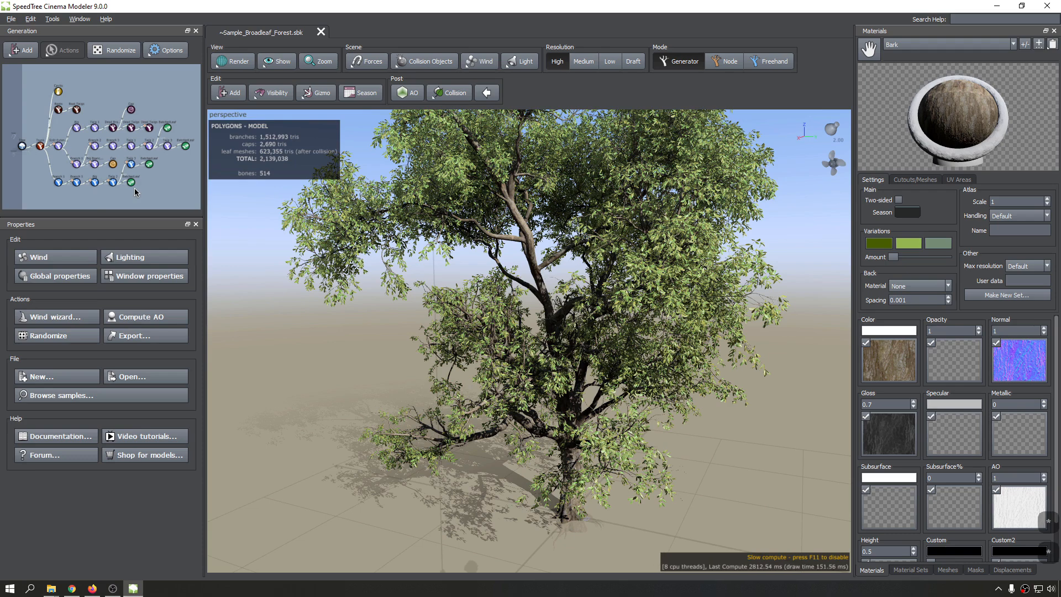
Create a new blank SpeedTree model and bring its Tree generator into close view.
click(8, 20)
click(14, 33)
click(394, 242)
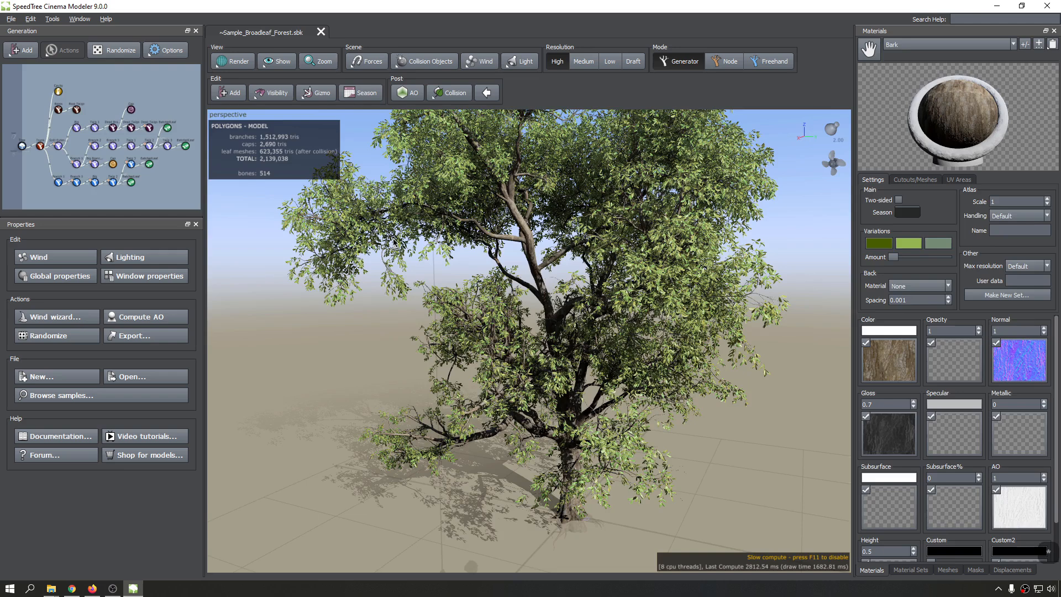
drag(453, 424, 476, 429)
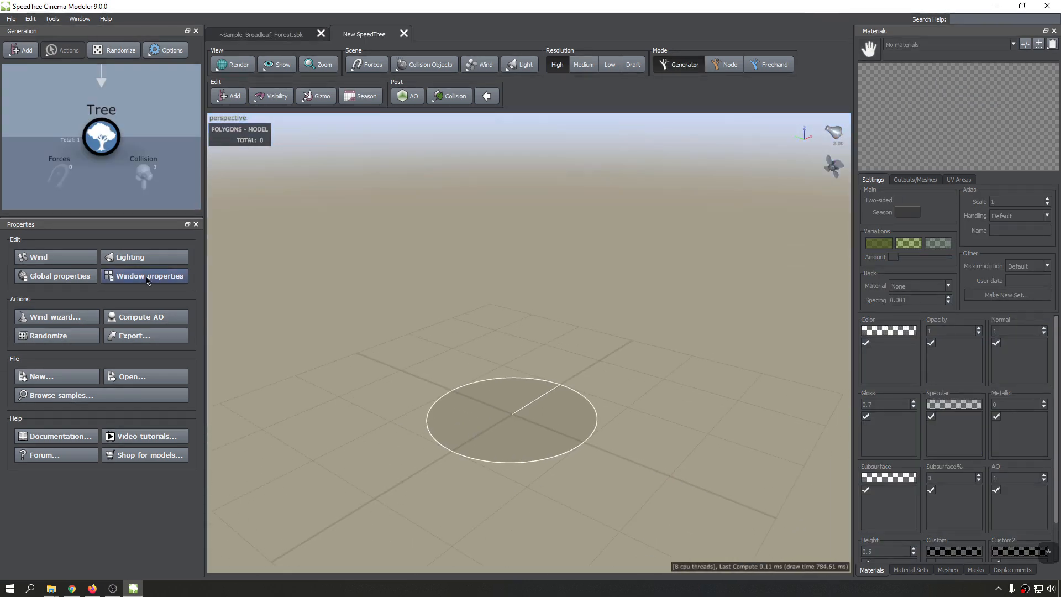
scroll(98, 139, up, 2)
scroll(99, 140, down, 4)
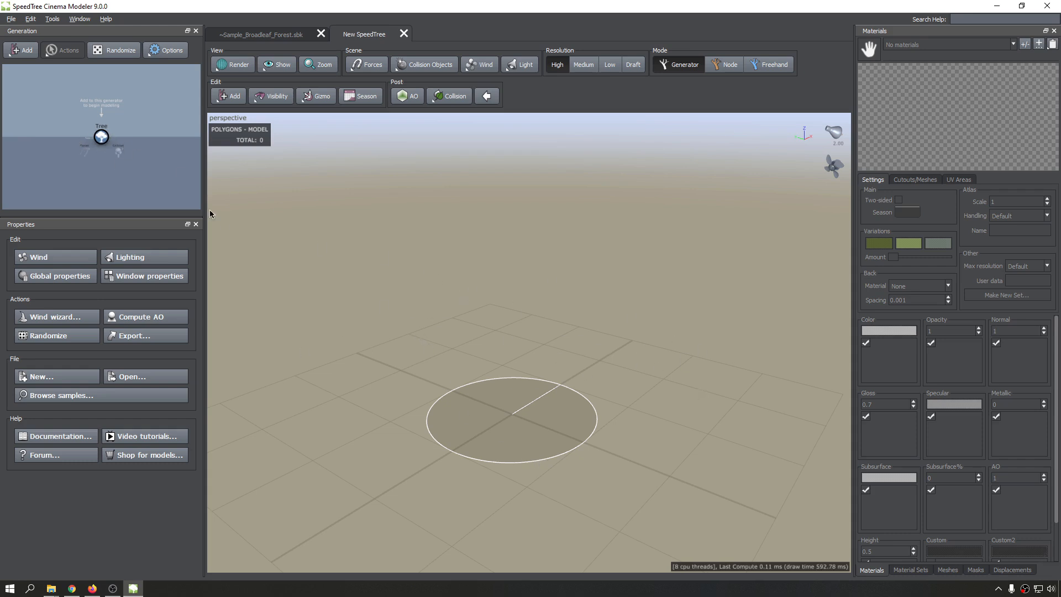
scroll(100, 135, up, 3)
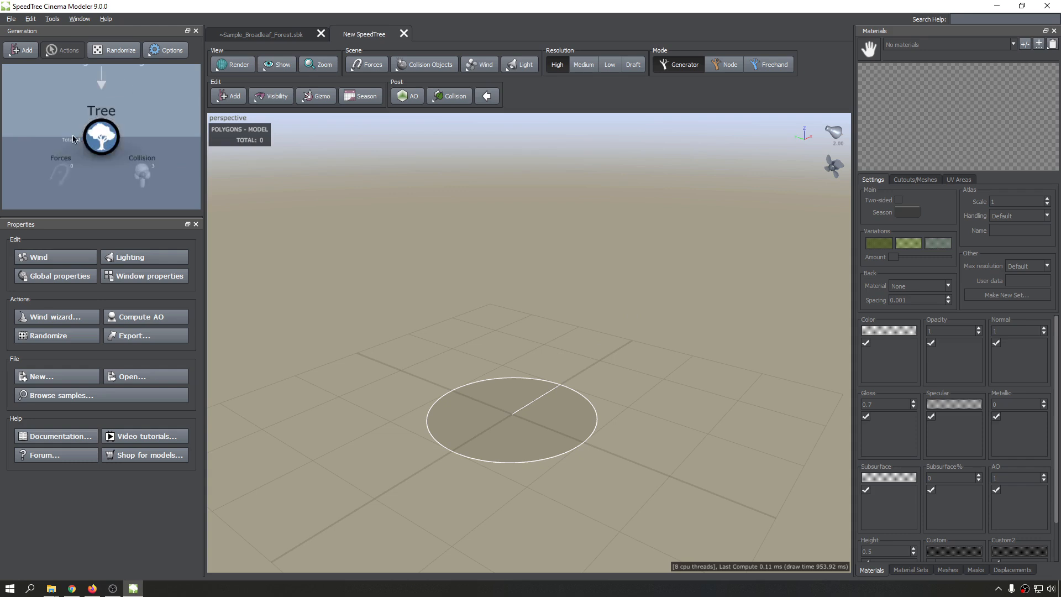
Add a Trunk generator to the Tree generator and view the whole trunk.
right_click(96, 139)
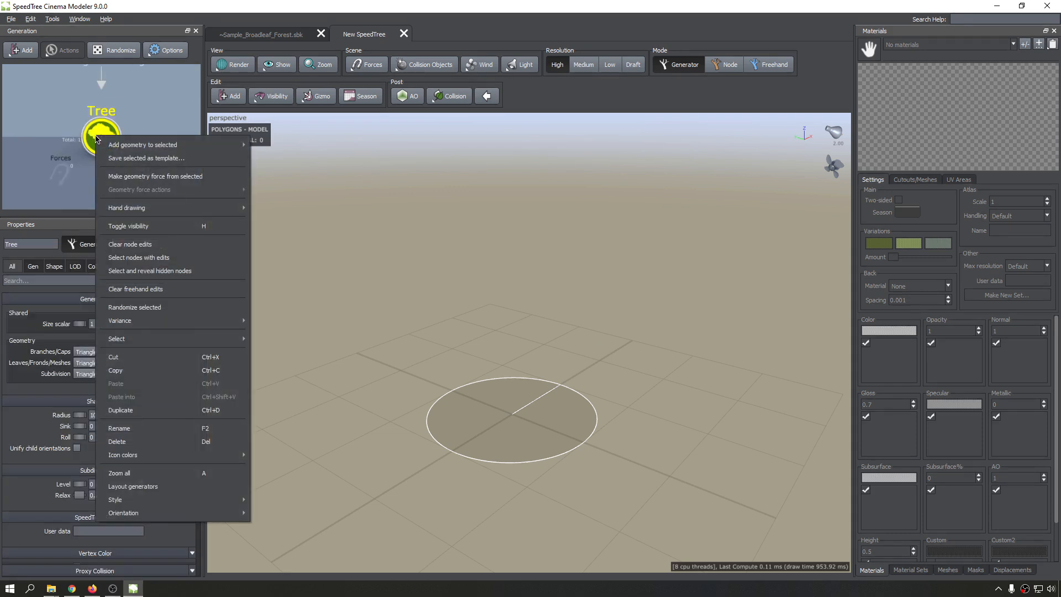
click(227, 101)
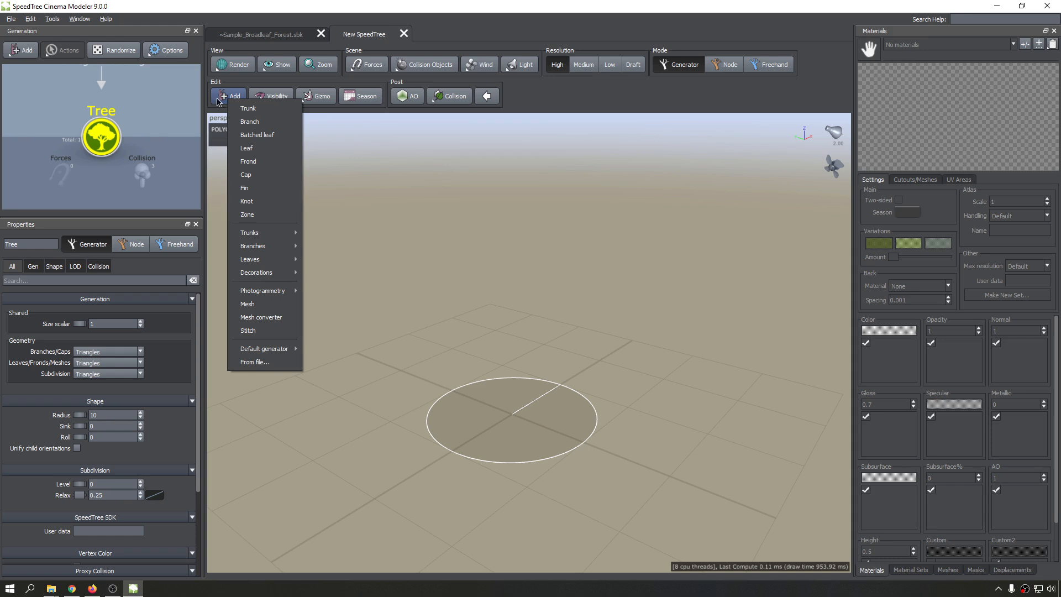
click(231, 108)
drag(537, 269, 351, 290)
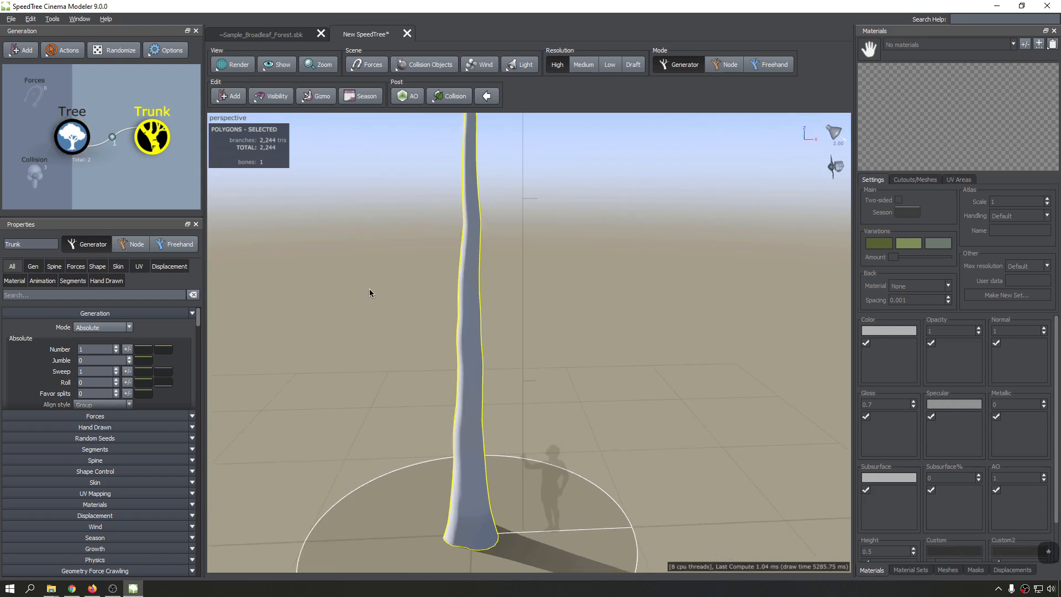
scroll(527, 316, down, 2)
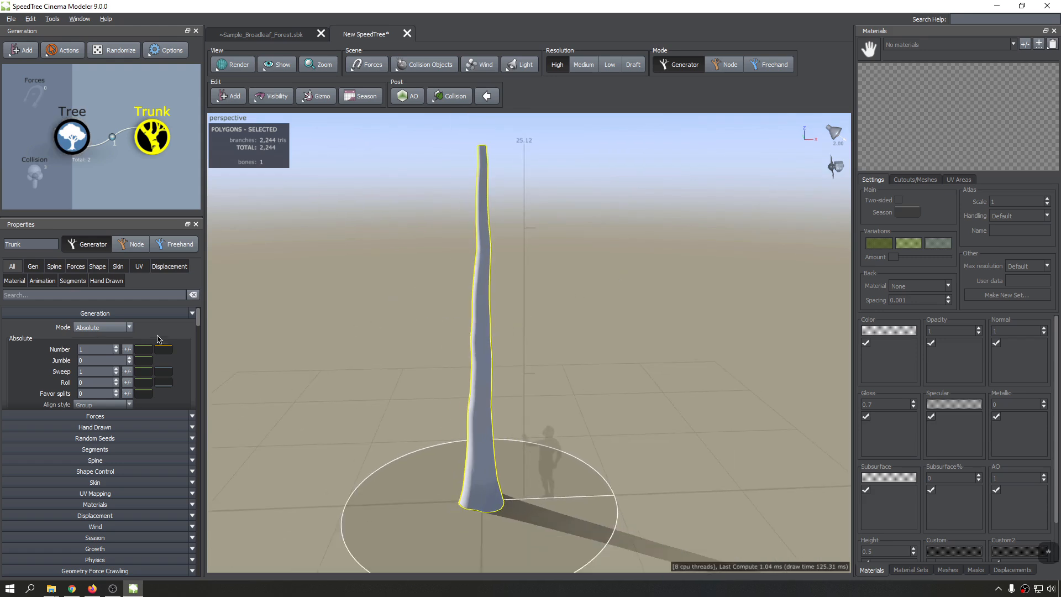
Set the Trunk generator's size scalar to 1.34 in its Generation properties.
scroll(50, 364, down, 2)
scroll(39, 362, up, 2)
scroll(60, 358, down, 4)
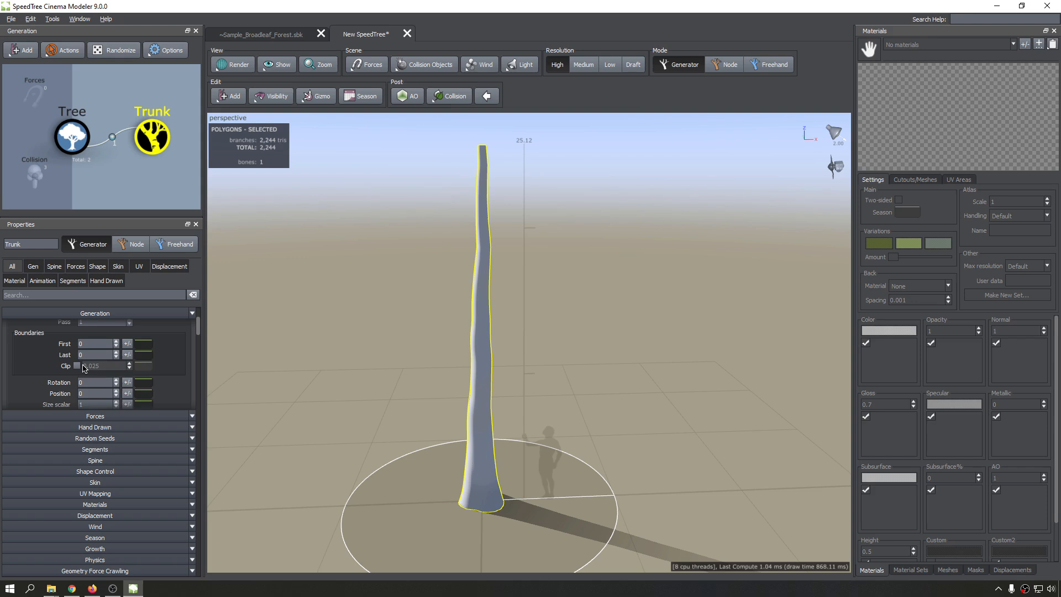
scroll(84, 369, down, 1)
click(116, 369)
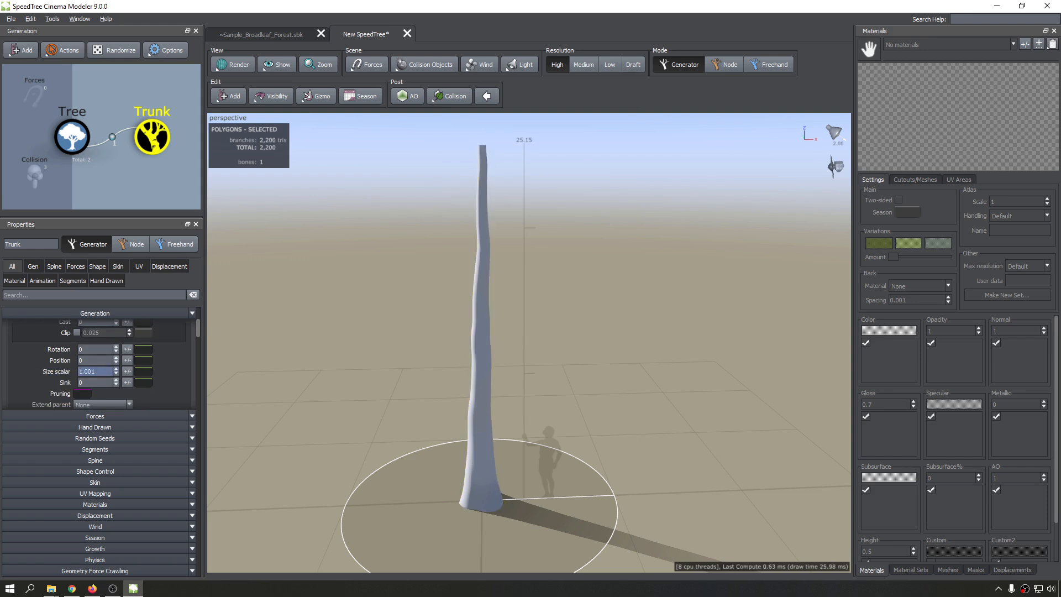
drag(116, 370, 116, 341)
scroll(490, 389, up, 1)
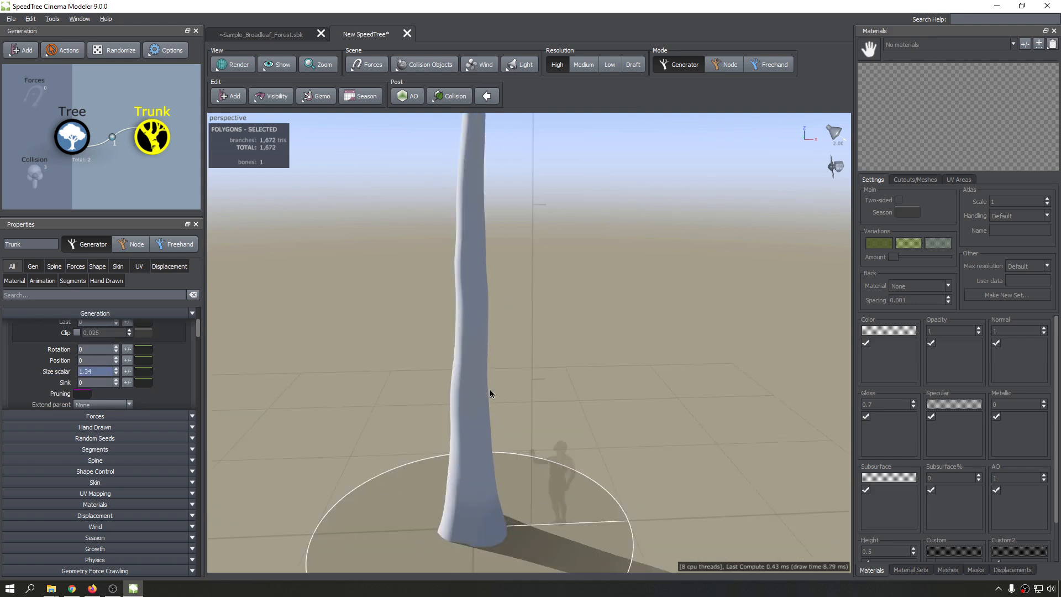
scroll(489, 389, down, 4)
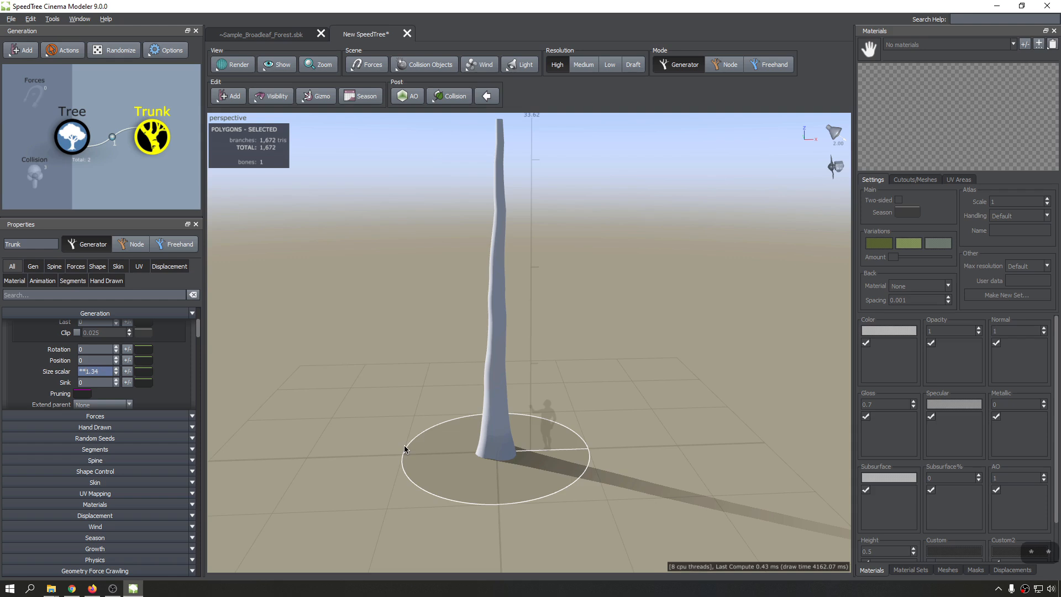
scroll(496, 381, down, 3)
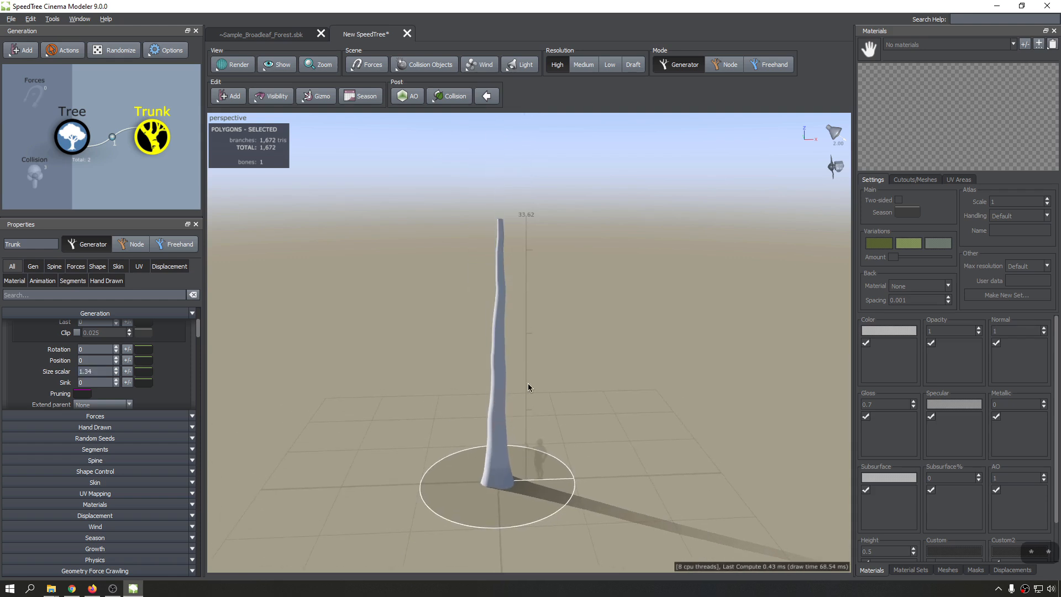
Reselect the trunk and set its Generation number to 3.
click(449, 381)
mouse_move(549, 371)
mouse_down()
mouse_move(564, 367)
mouse_move(549, 367)
mouse_up()
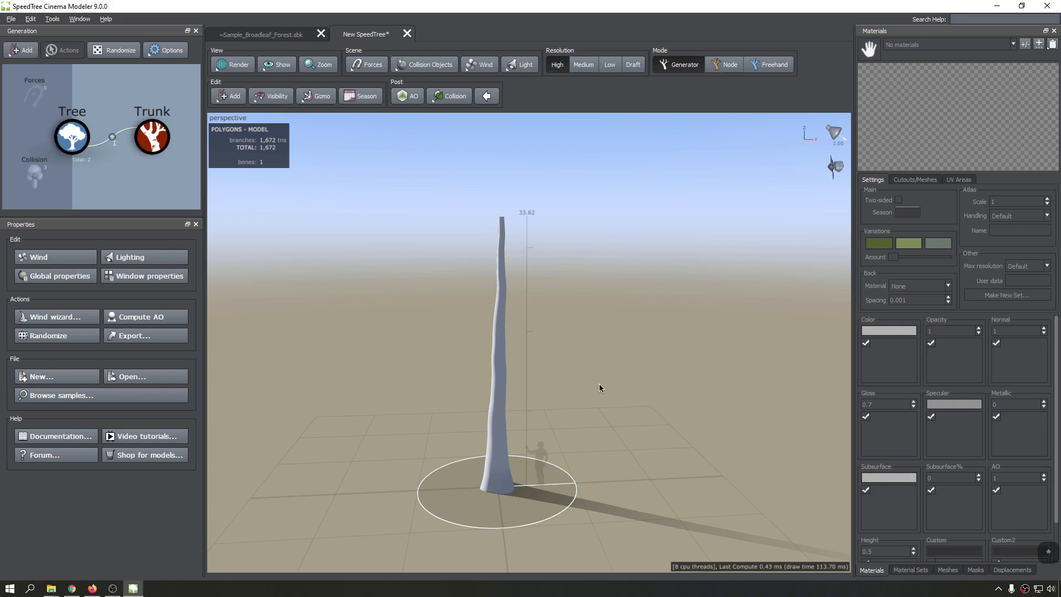
drag(511, 339, 557, 390)
click(504, 420)
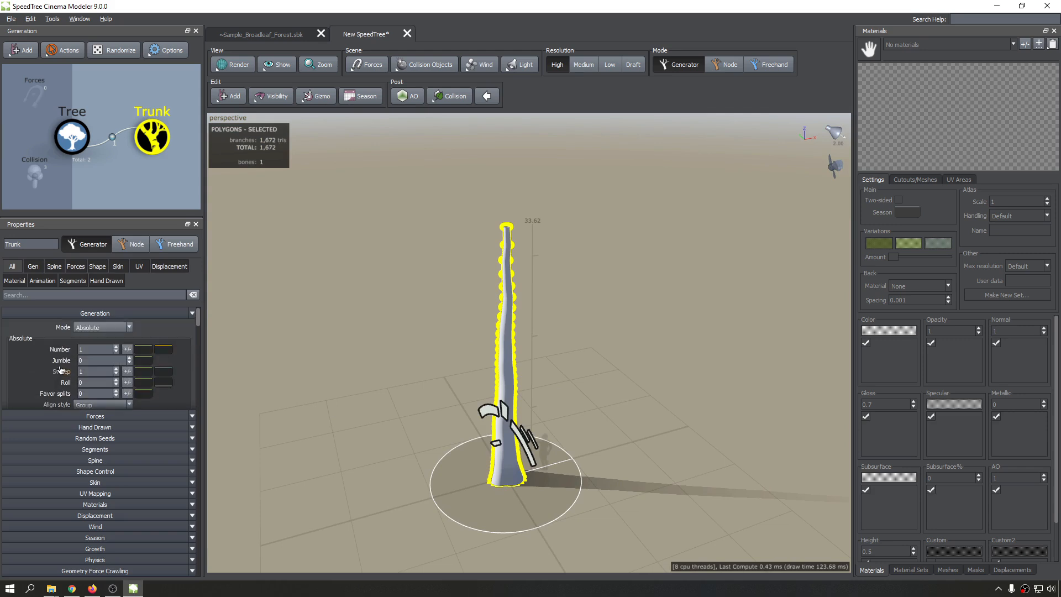
click(116, 347)
click(116, 346)
drag(585, 350, 675, 261)
scroll(443, 275, up, 5)
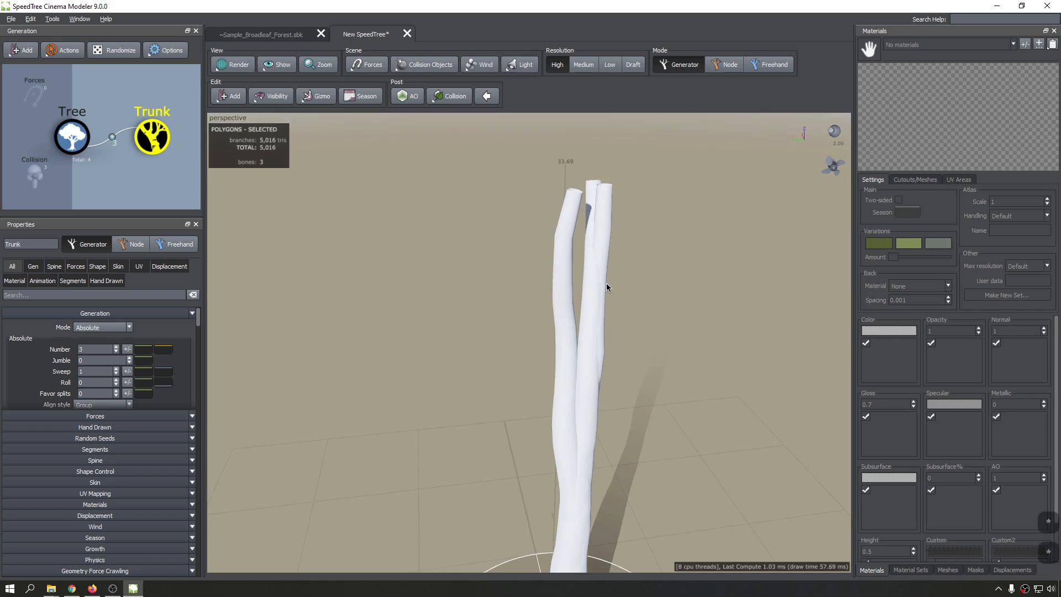
Switch to Node mode and move individual trunks apart across the ground so that all three stand separately.
click(724, 64)
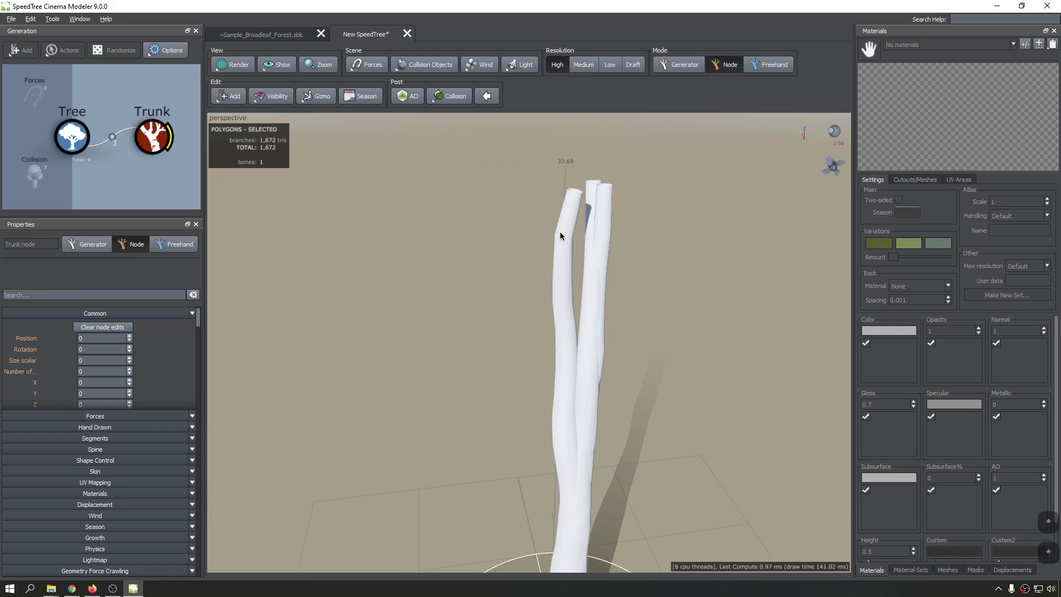
middle_drag(629, 362, 618, 291)
scroll(549, 248, up, 3)
scroll(550, 260, down, 4)
scroll(549, 260, down, 2)
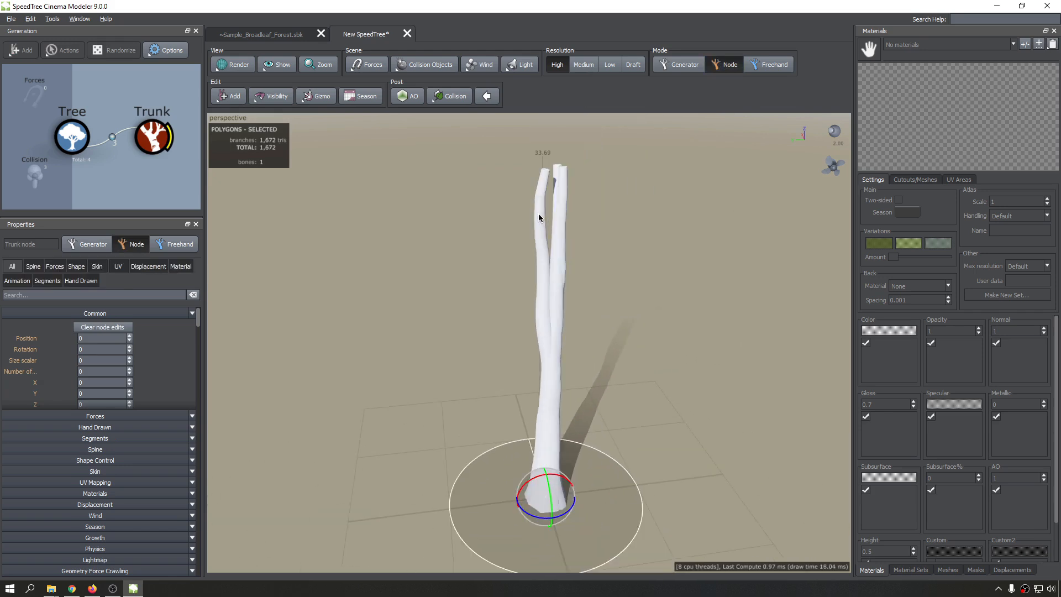
key(w)
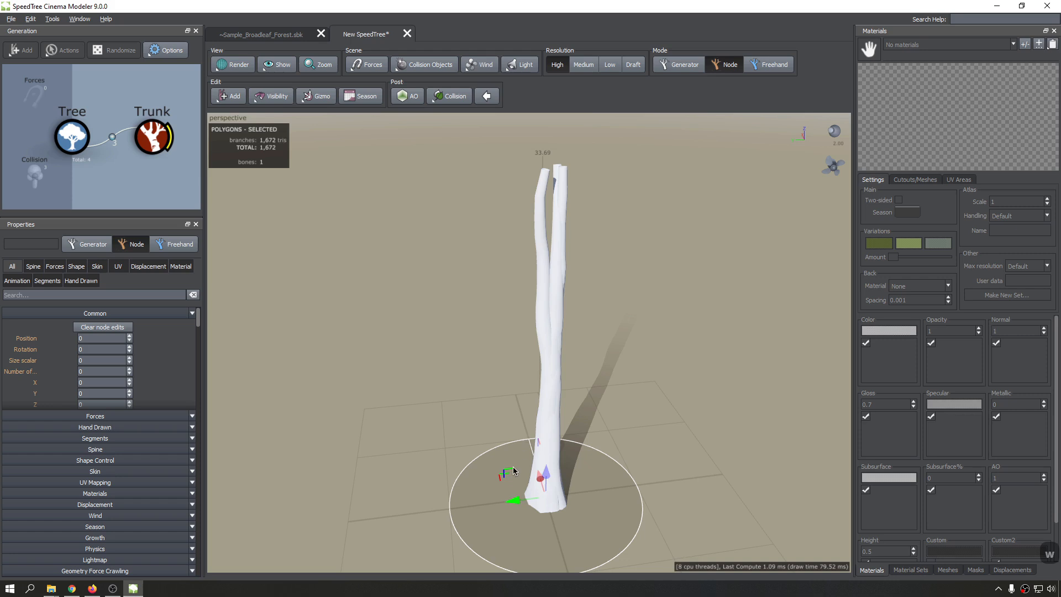
middle_drag(521, 453, 482, 491)
drag(482, 491, 448, 430)
drag(486, 464, 562, 488)
middle_drag(562, 488, 568, 257)
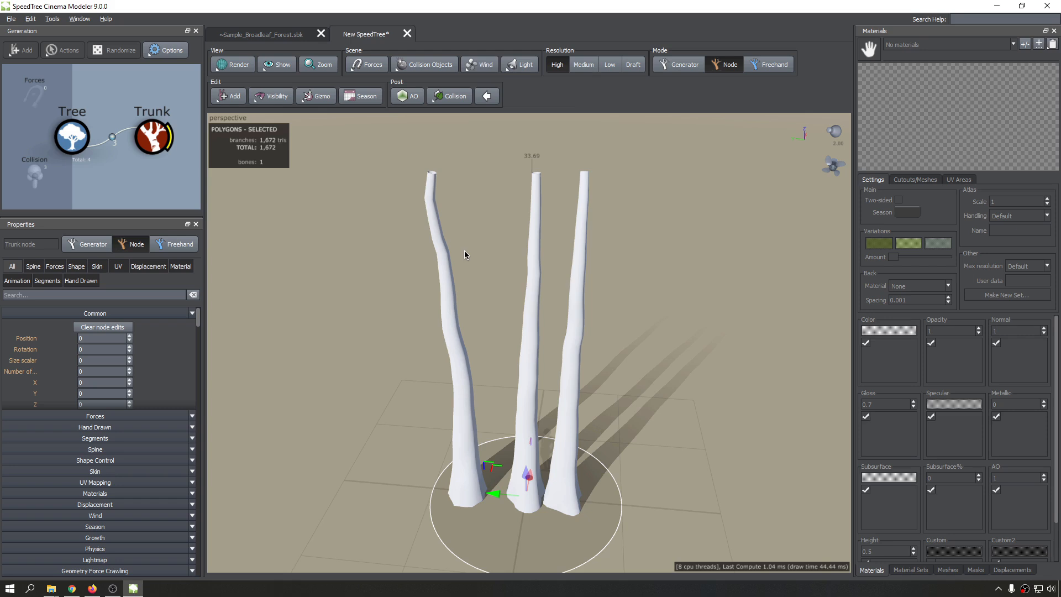
Return to Generator mode and select the three trunks as one generator.
scroll(459, 250, down, 2)
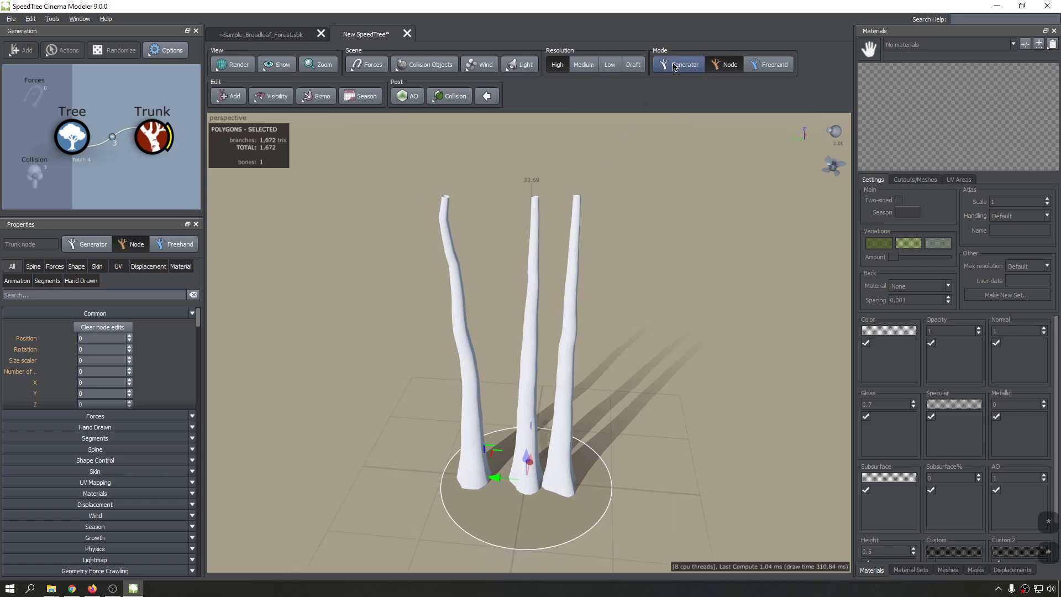
click(674, 66)
click(578, 360)
click(574, 359)
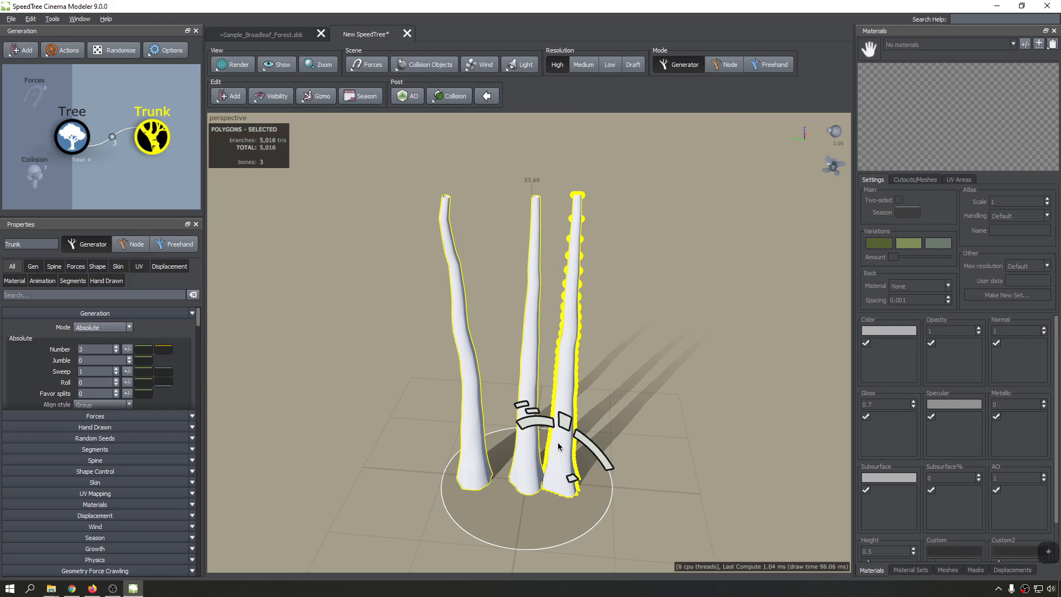
Reselect the trunks as one generator and reduce its Generation number to 1.
click(663, 391)
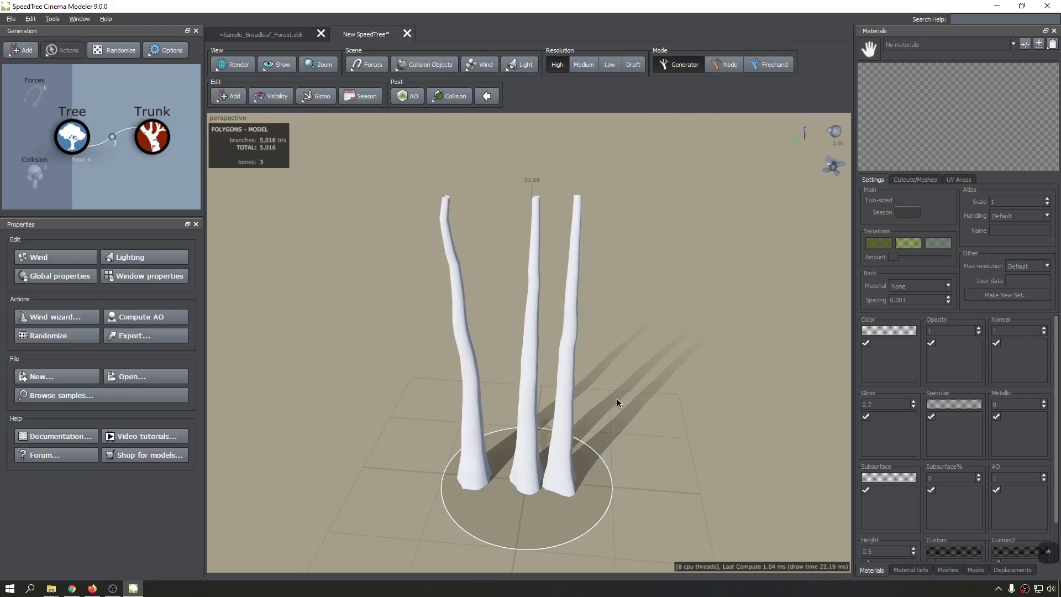
drag(335, 426, 469, 419)
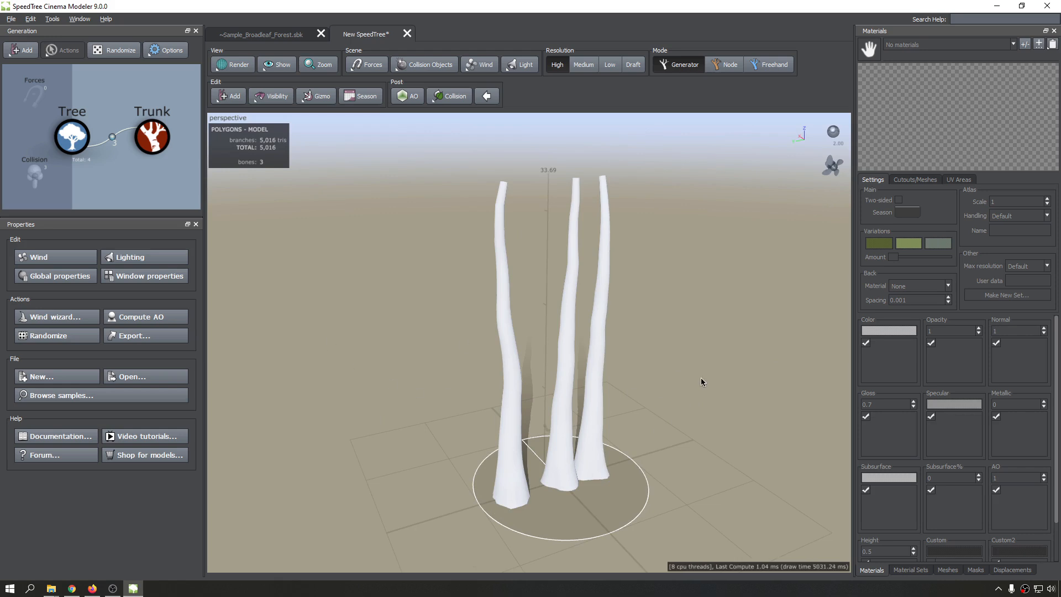
click(508, 343)
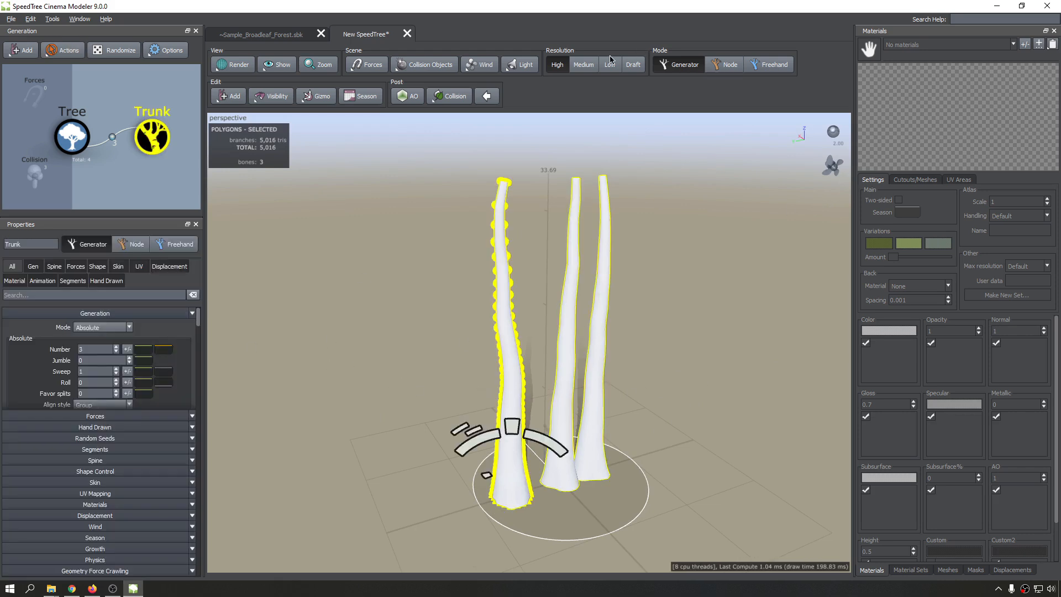
click(665, 283)
click(498, 315)
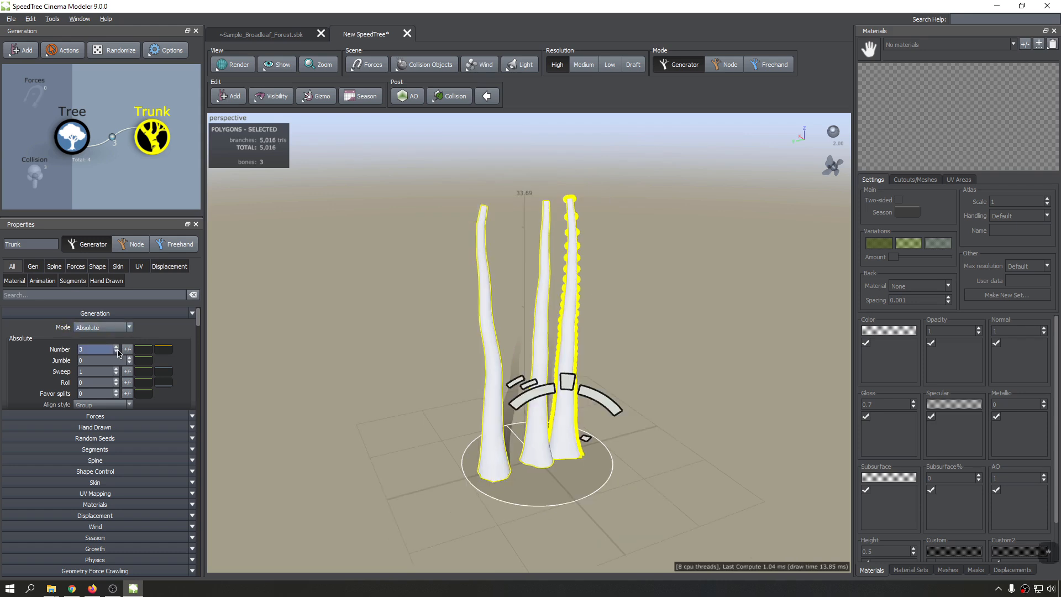
click(117, 352)
click(118, 353)
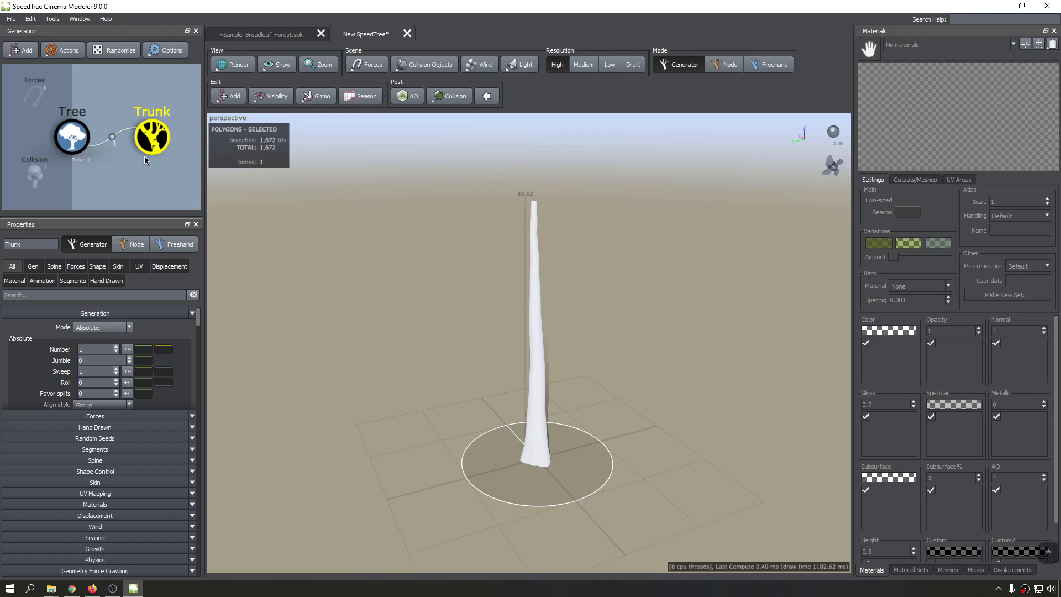
Add a plain Branch generator as a child of the Trunk generator.
middle_drag(142, 146, 111, 146)
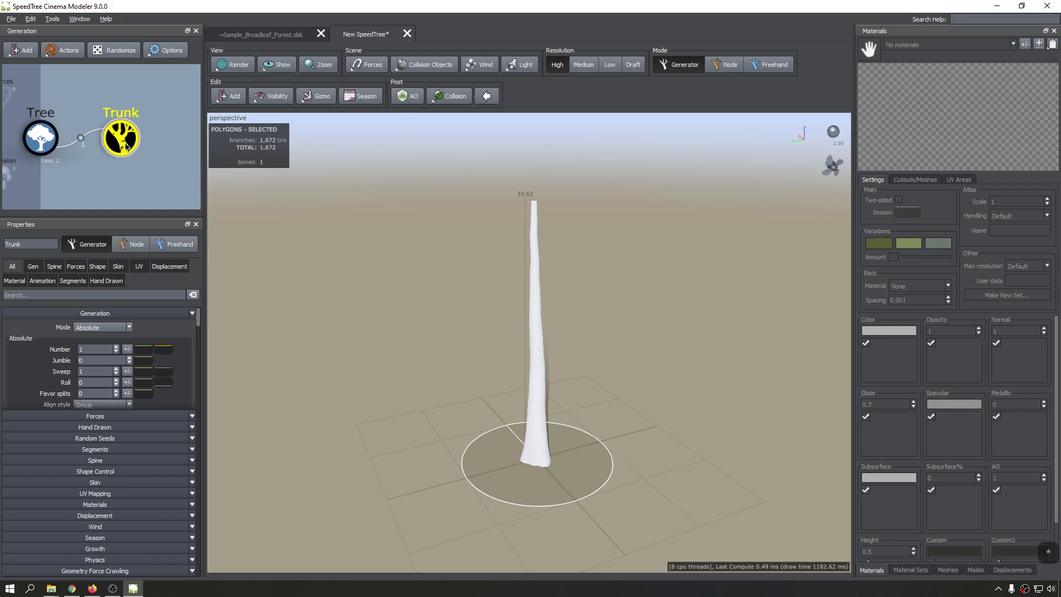
click(228, 96)
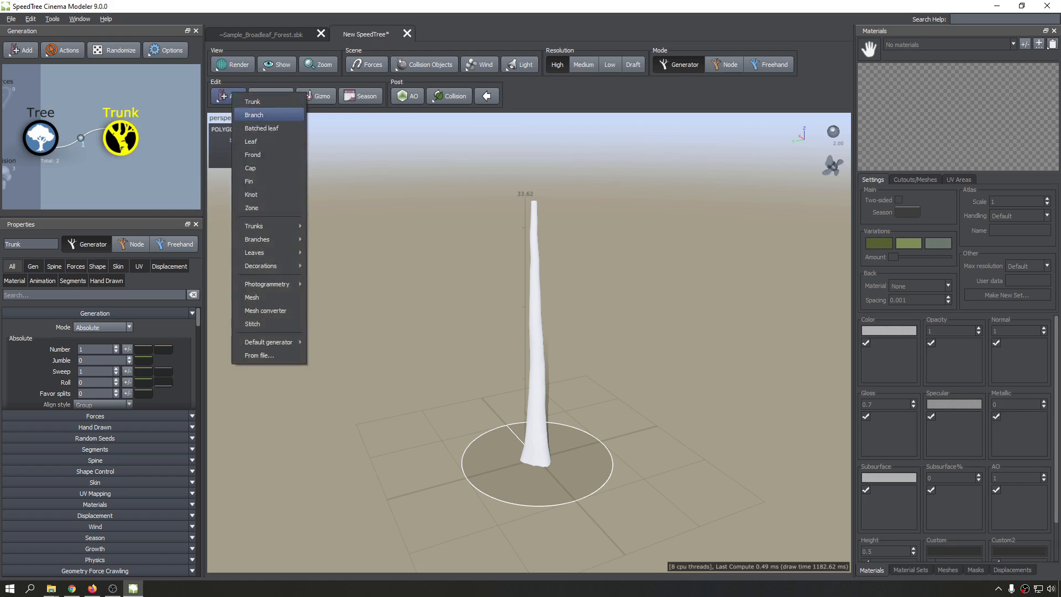
click(254, 115)
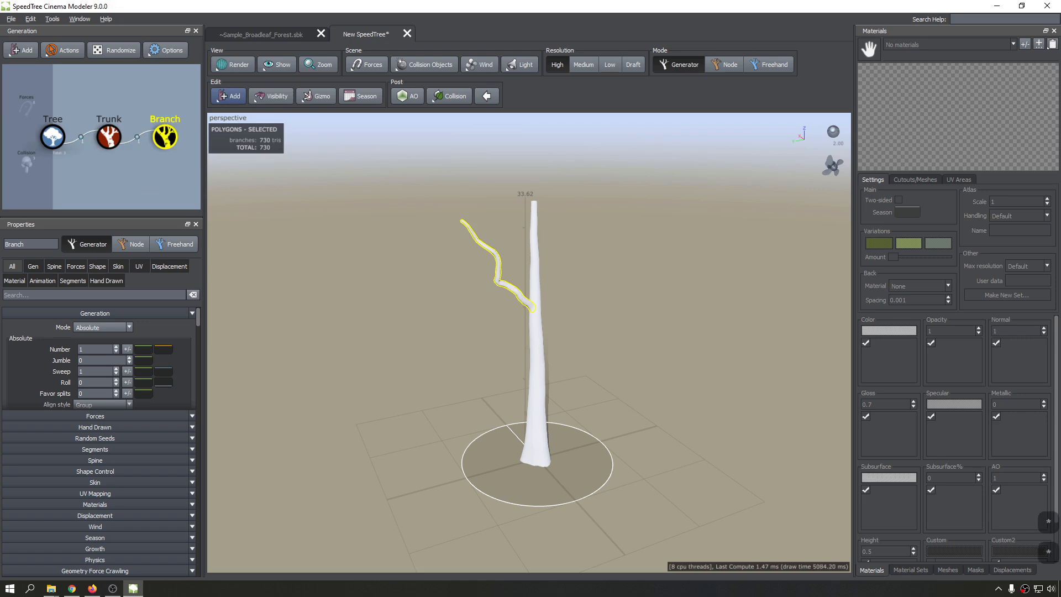
key(Escape)
Set the Branch generator's Generation number to 10 and inspect the branches around the trunk.
click(165, 137)
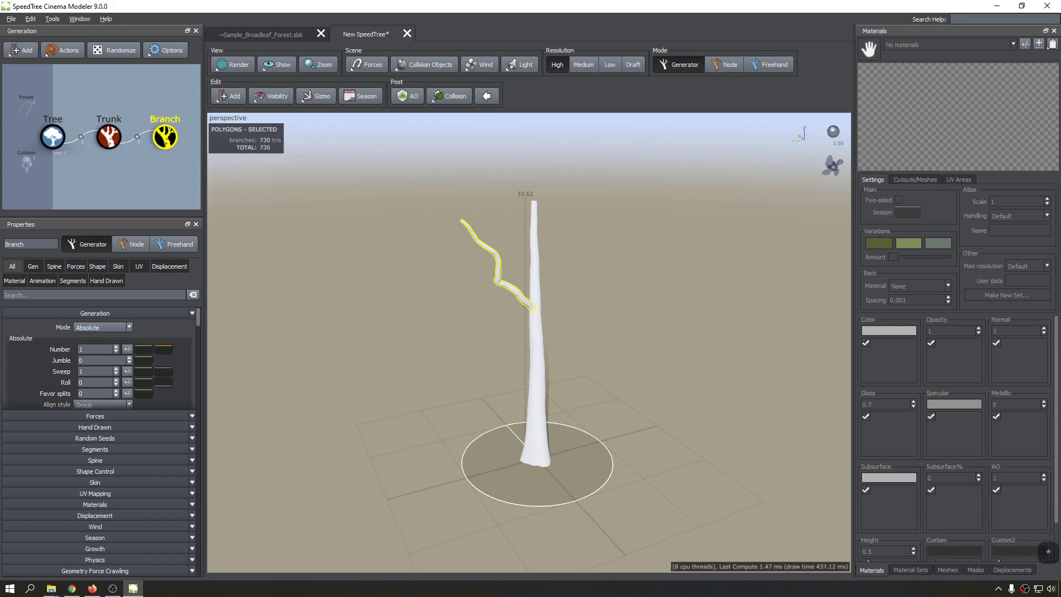
click(95, 349)
text(10)
key(Return)
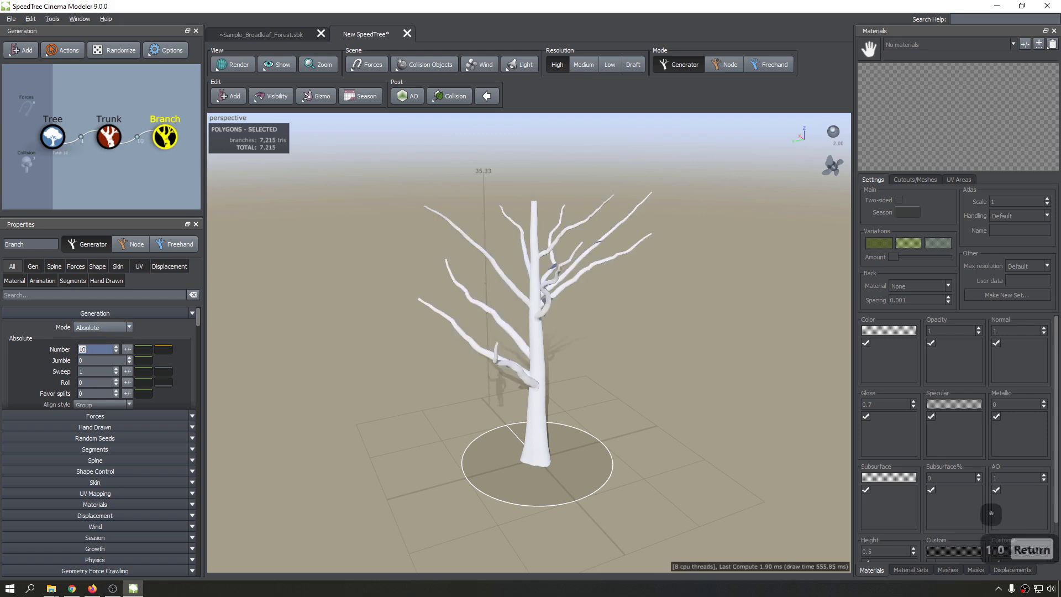
drag(586, 343, 713, 282)
click(713, 282)
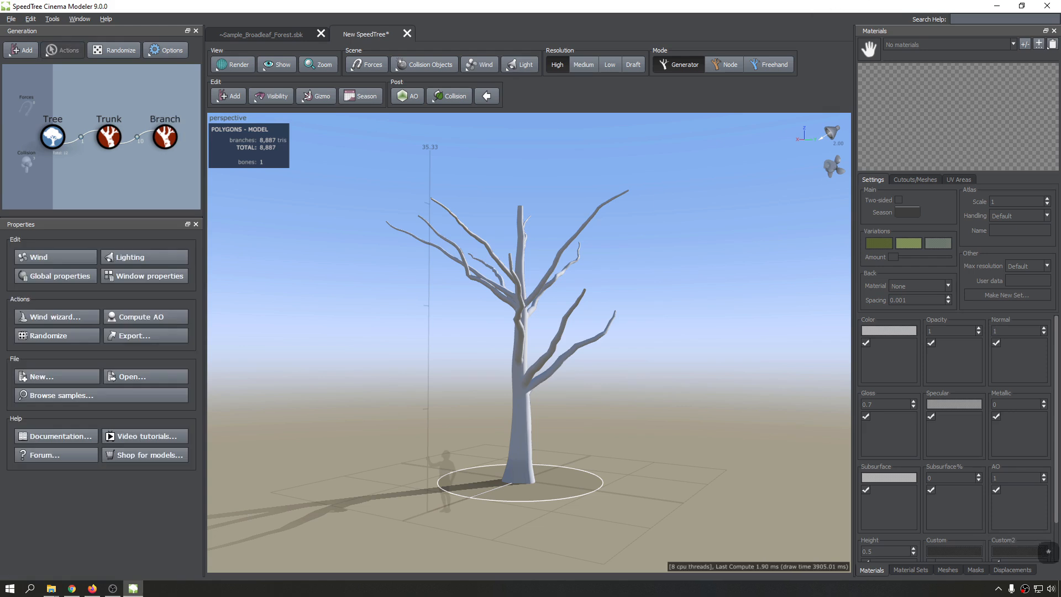
Select the Branch generator and bring up its Forces properties.
click(165, 141)
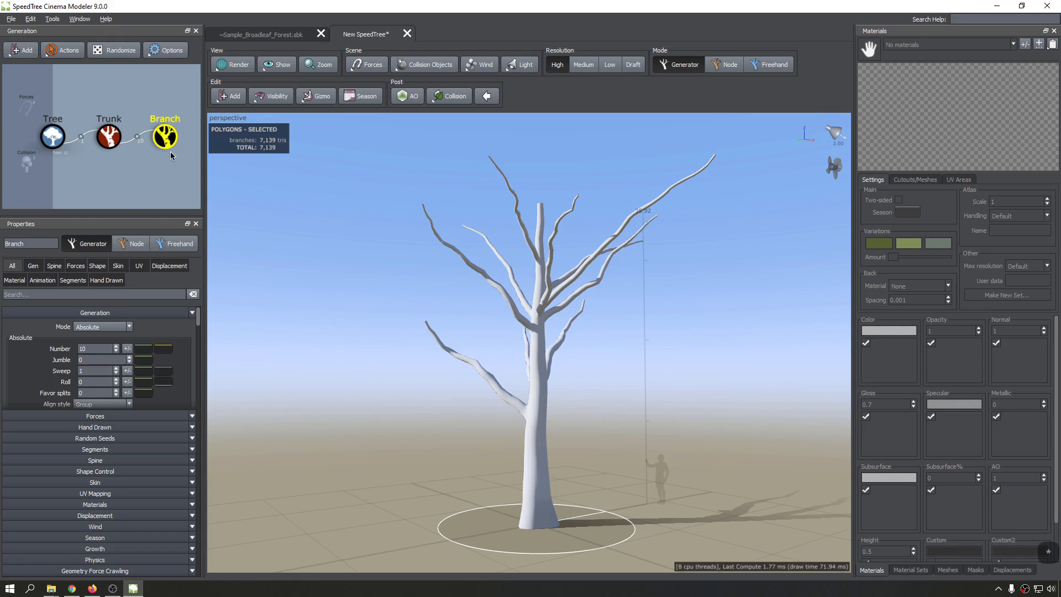
middle_drag(168, 150, 153, 150)
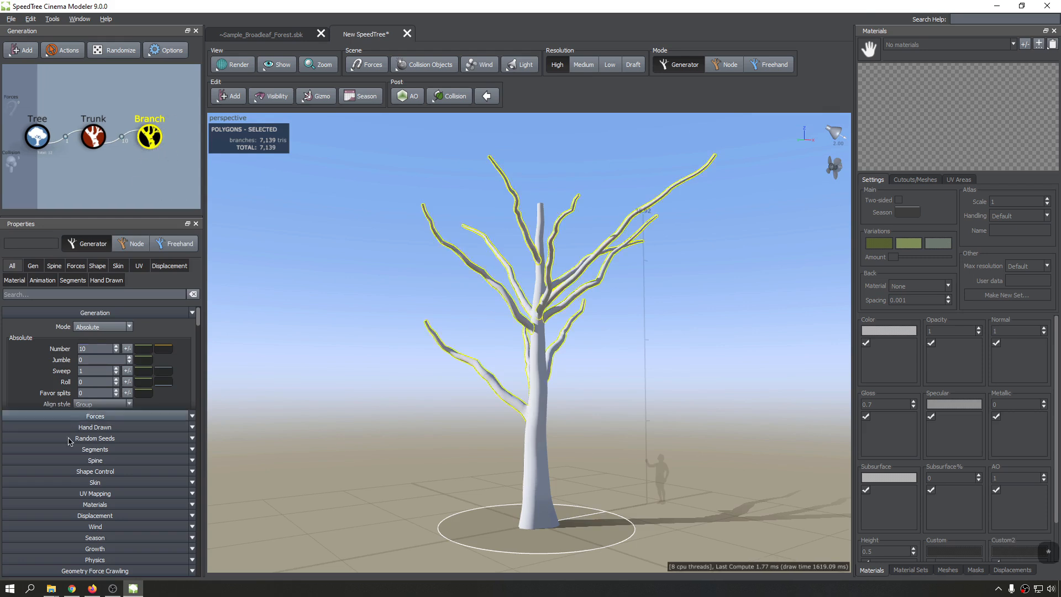
click(168, 415)
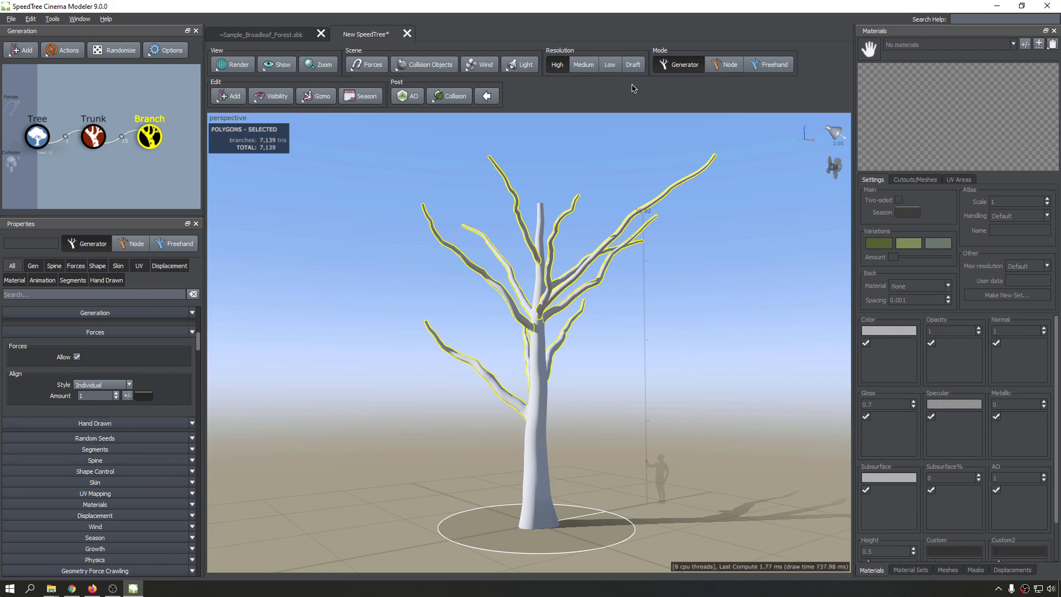
Switch to Node mode and shorten one lower branch on its own, to a length offset of -0.071 % of parent.
click(728, 67)
drag(603, 388, 676, 416)
click(556, 377)
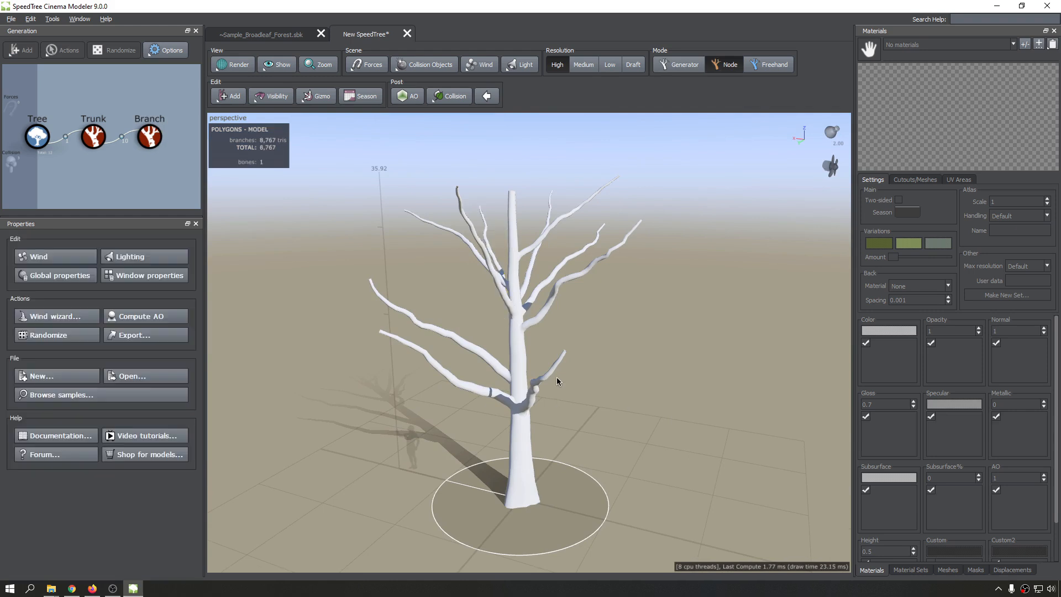
drag(534, 382, 585, 374)
click(541, 354)
drag(585, 336, 622, 288)
drag(499, 350, 471, 352)
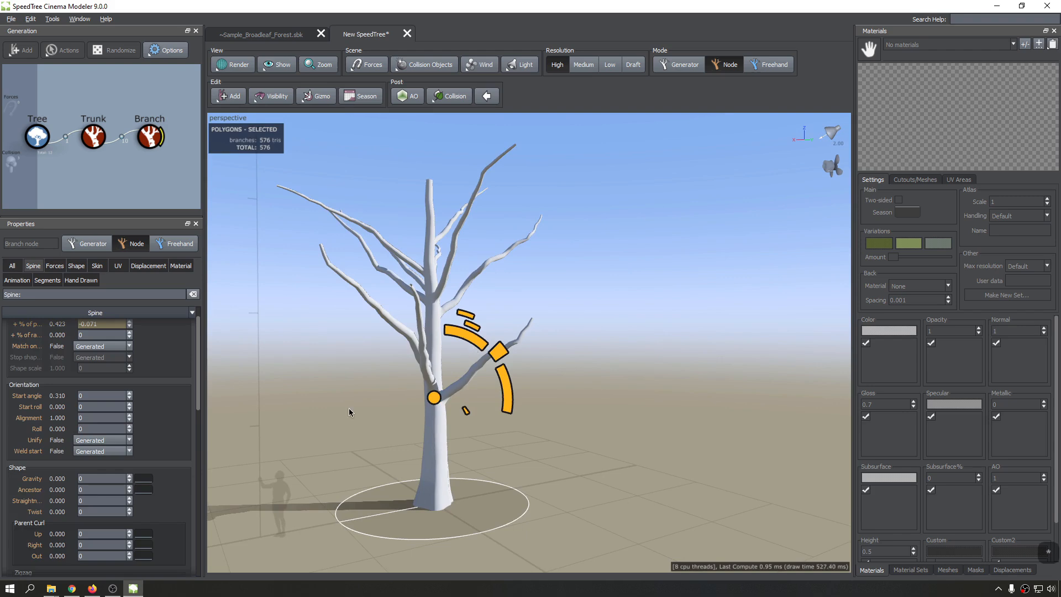
Compare the branch node's Spine length offsets with the Branch generator's own Spine and Generation properties.
scroll(89, 343, up, 1)
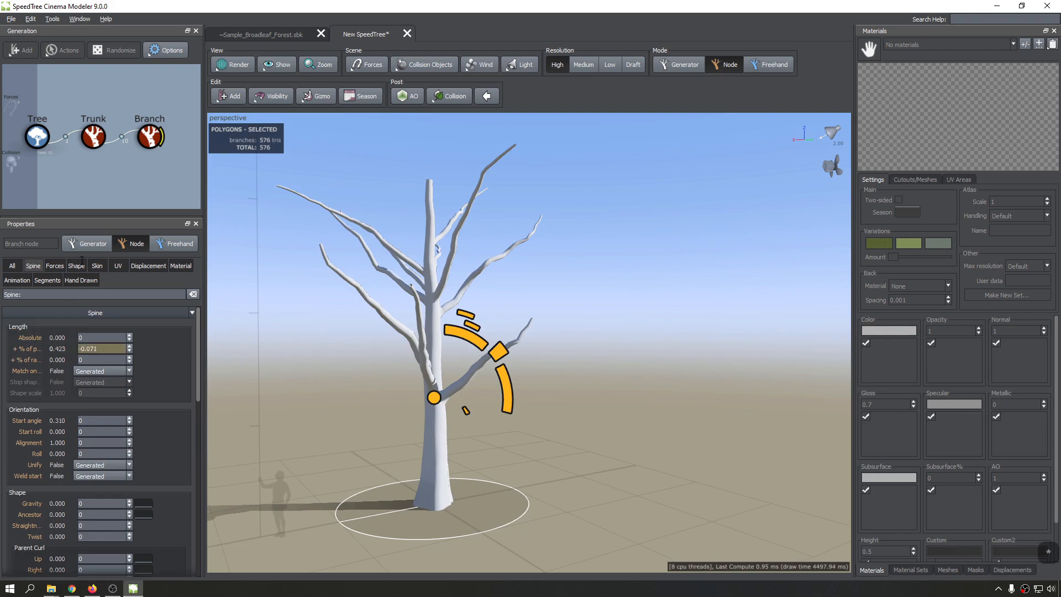
click(150, 142)
scroll(50, 481, down, 5)
scroll(28, 460, up, 6)
double_click(88, 349)
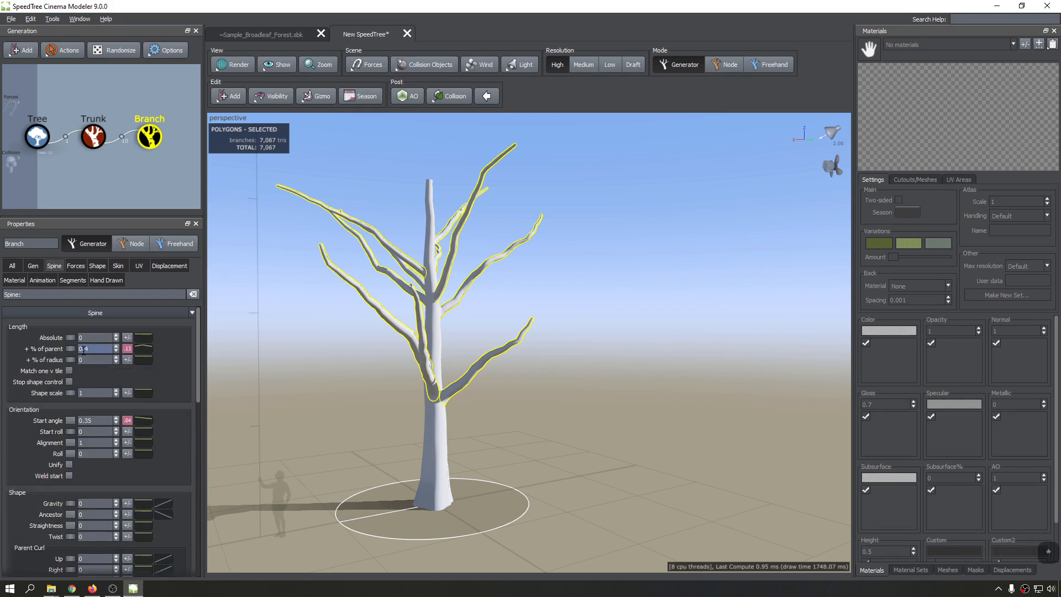
click(12, 266)
scroll(30, 375, down, 2)
scroll(30, 375, down, 3)
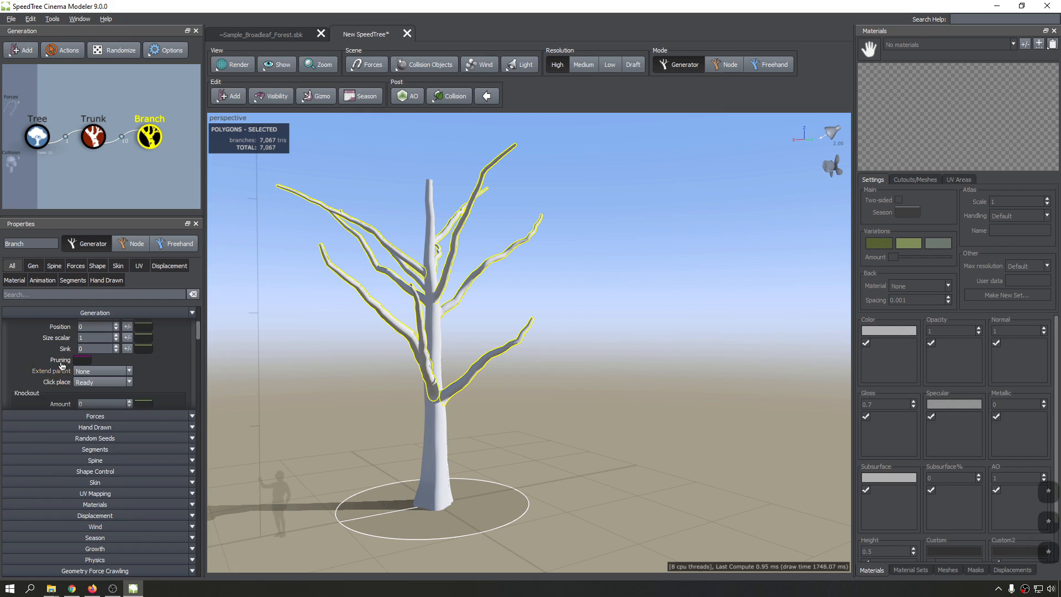
Return to Node mode, select a single upper branch and set its Size scalar to 2 in the Common properties.
click(713, 69)
click(423, 291)
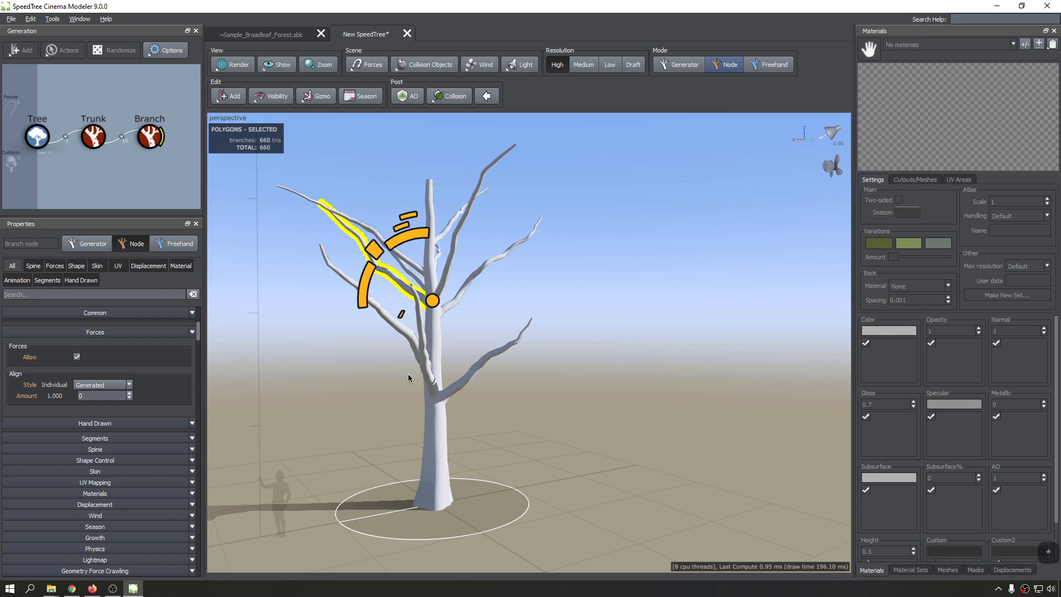
click(13, 266)
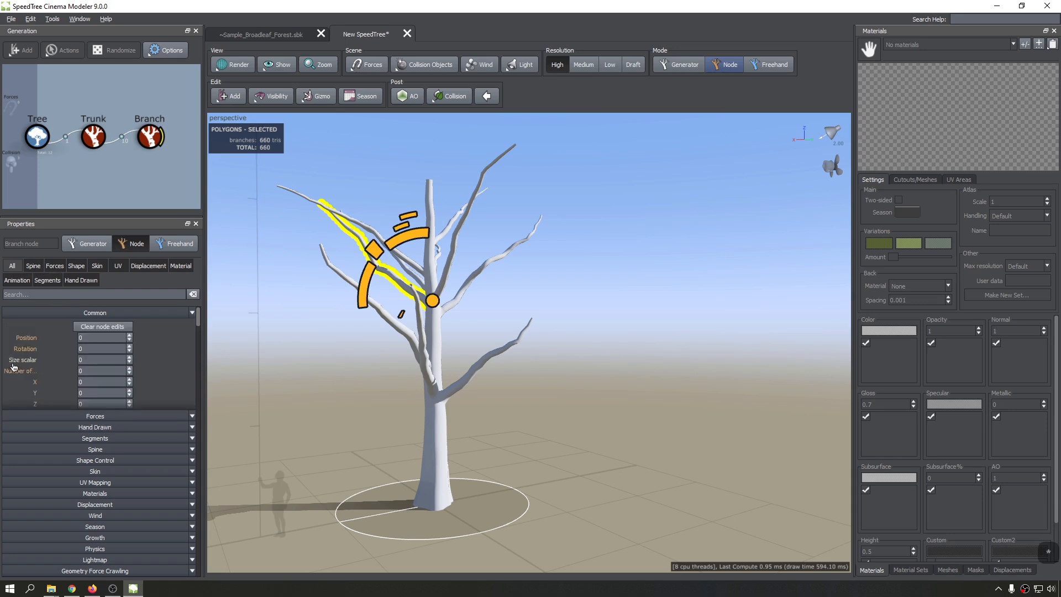
click(86, 360)
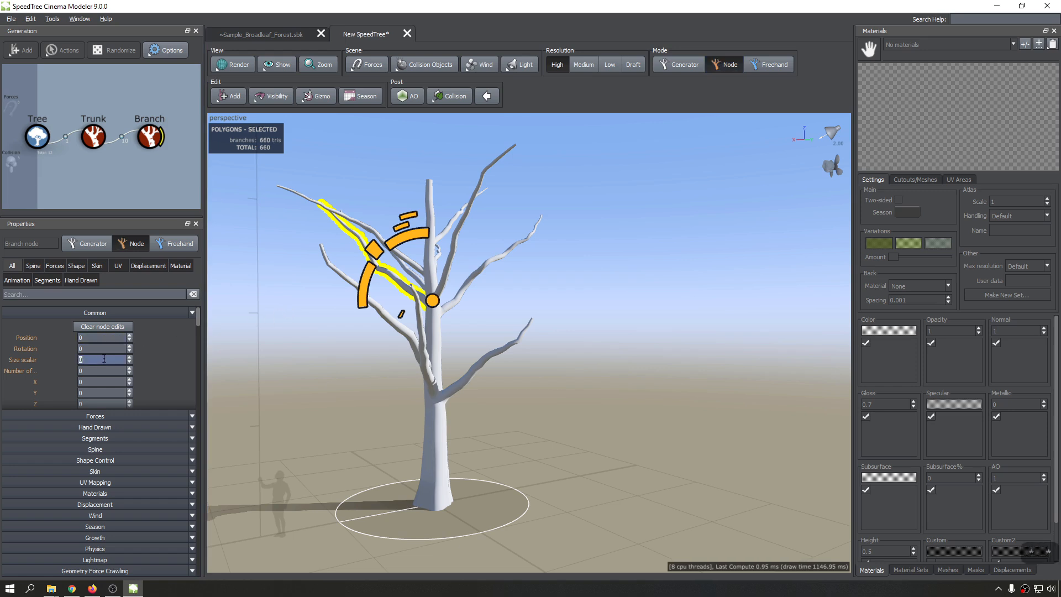
text(2)
key(Return)
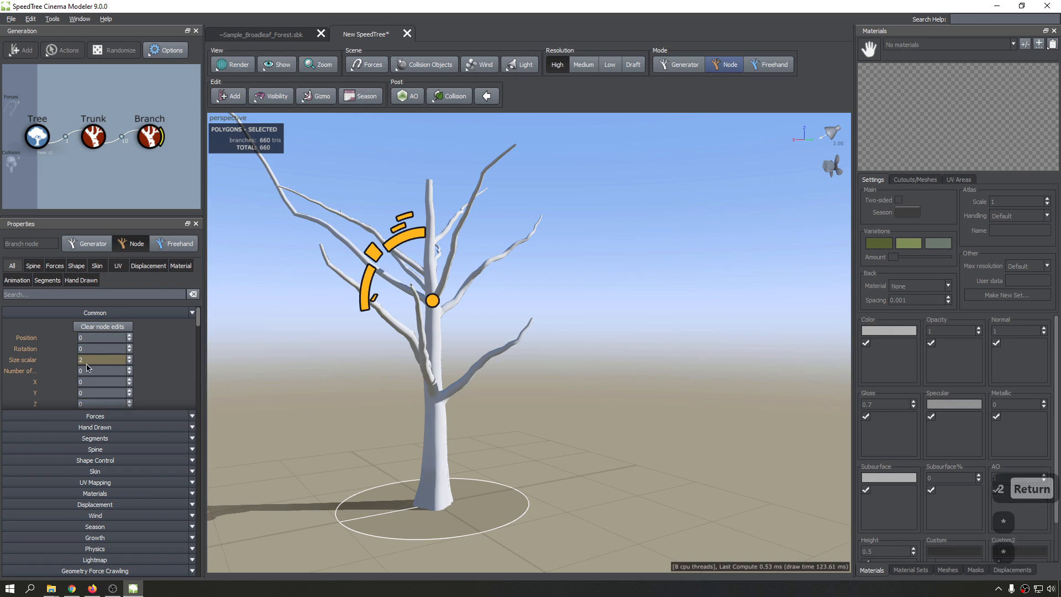
Examine the enlarged branch from several angles and go through its remaining Segments and Spine node properties.
drag(296, 382, 343, 440)
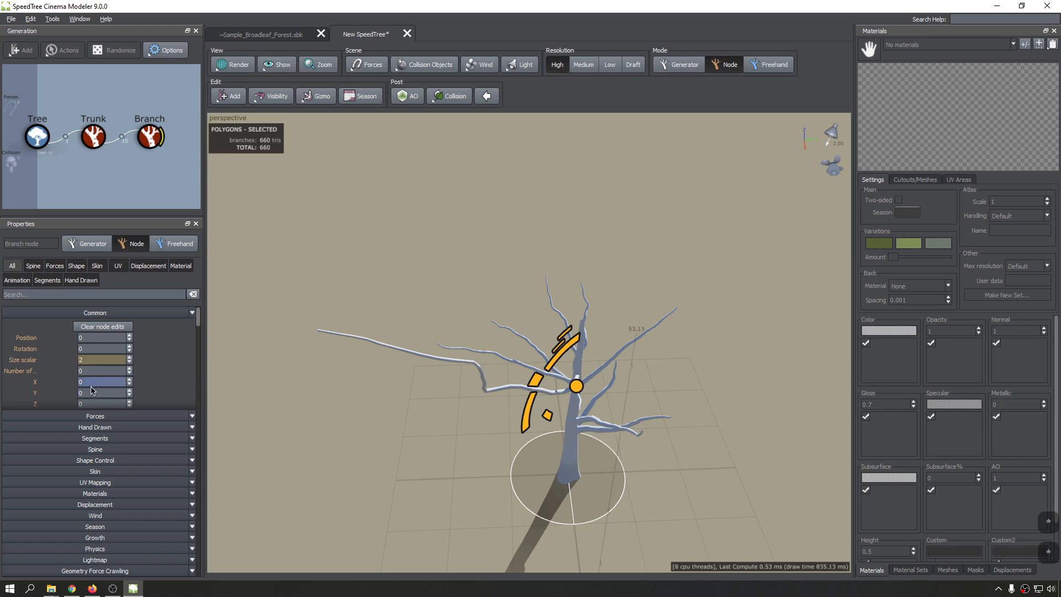
scroll(94, 390, down, 5)
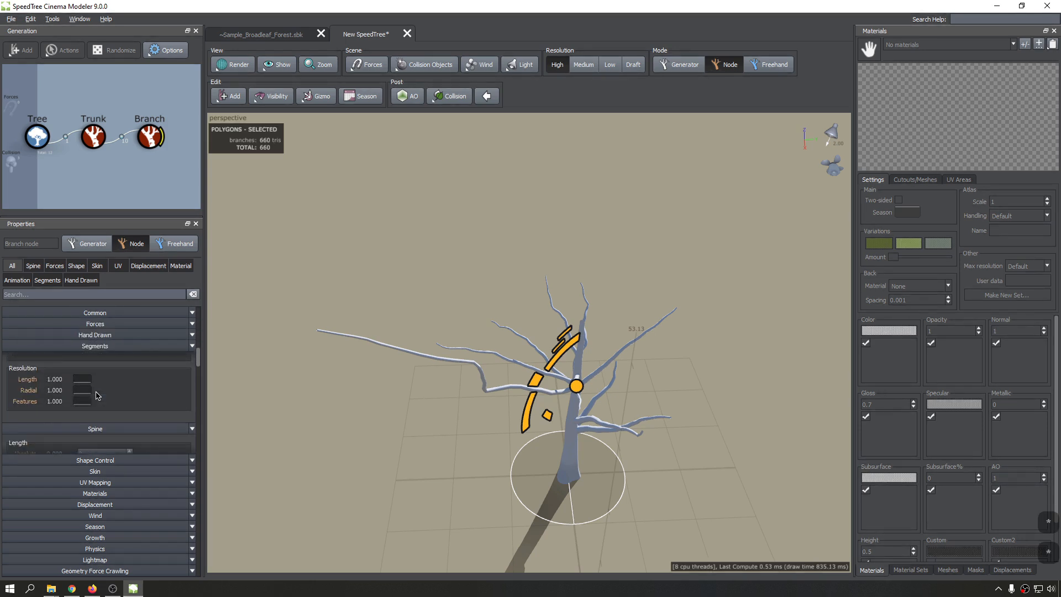
scroll(97, 396, down, 8)
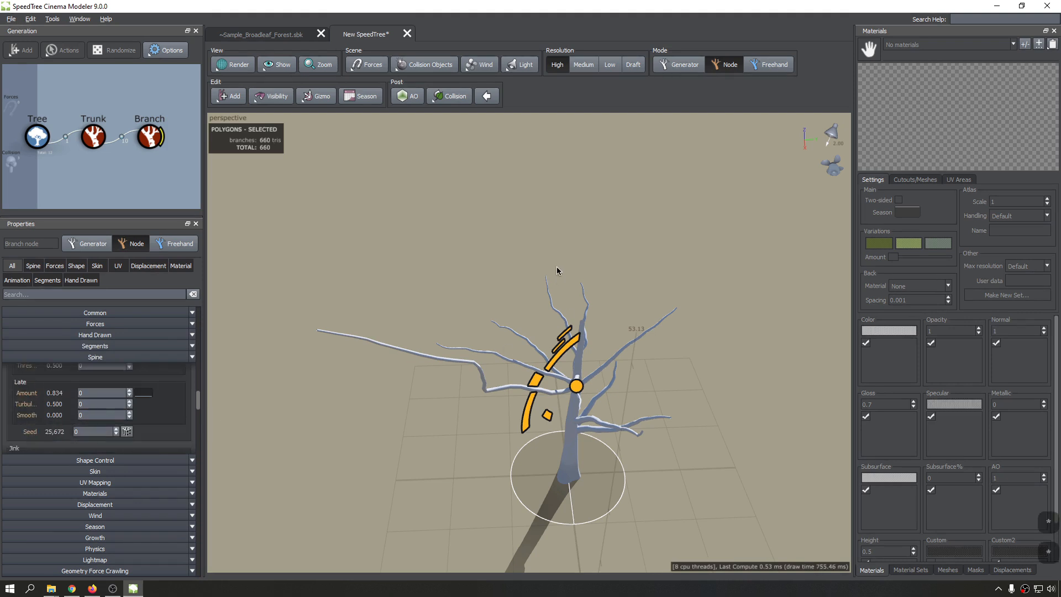
click(518, 254)
drag(518, 254, 564, 252)
scroll(582, 229, down, 3)
scroll(573, 233, up, 5)
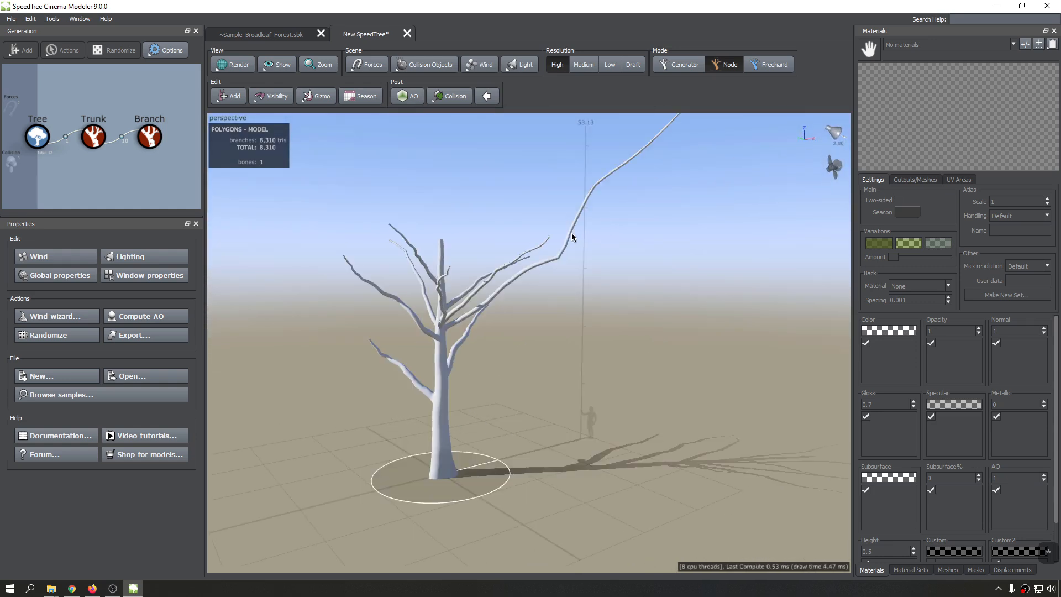
Return to Generator mode and select all branches as one generator through the enlarged branch.
click(463, 307)
click(660, 61)
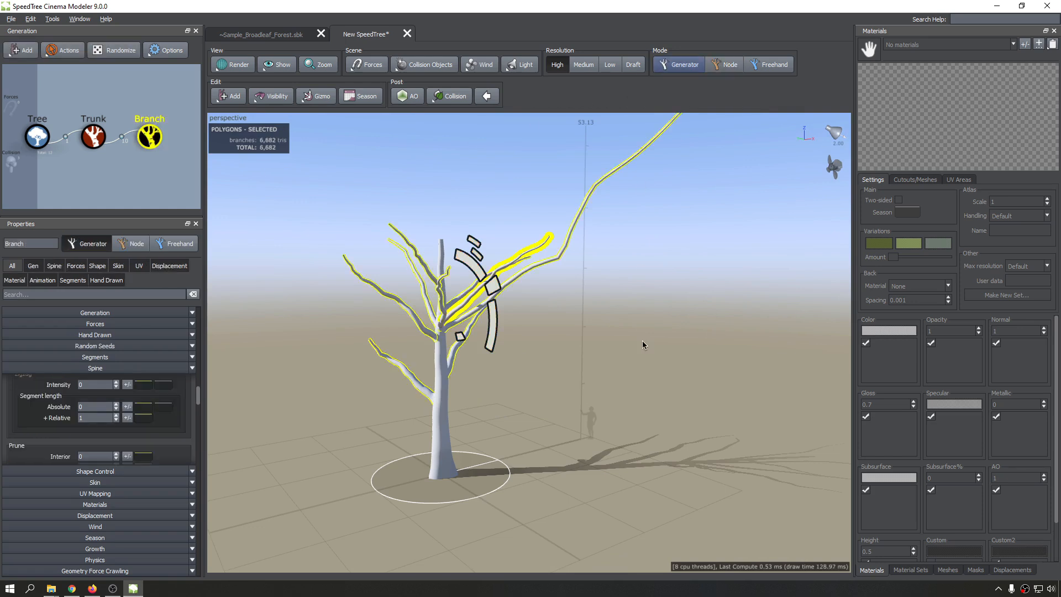
click(642, 267)
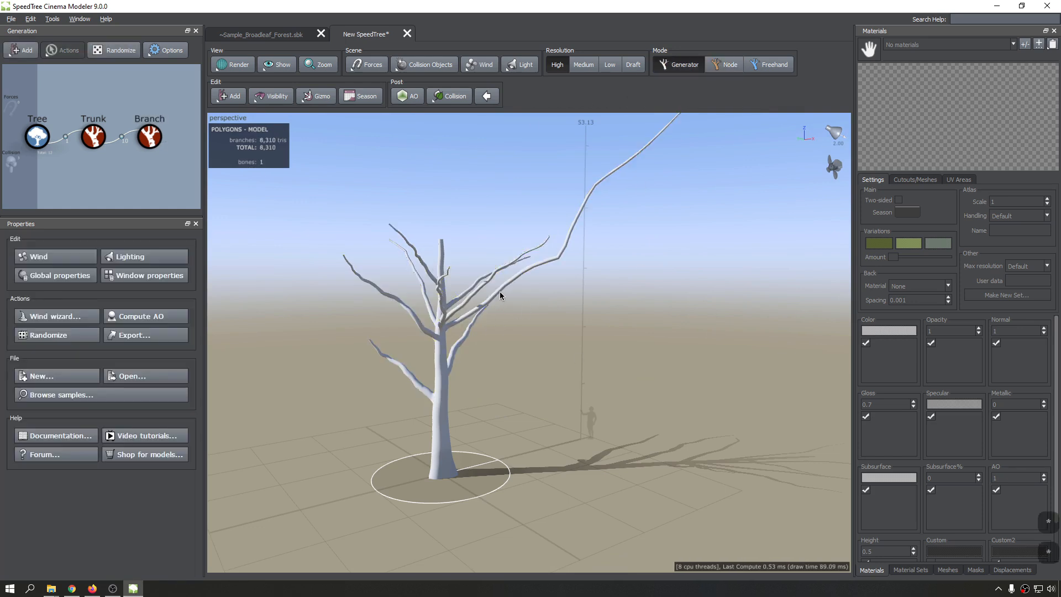
click(518, 273)
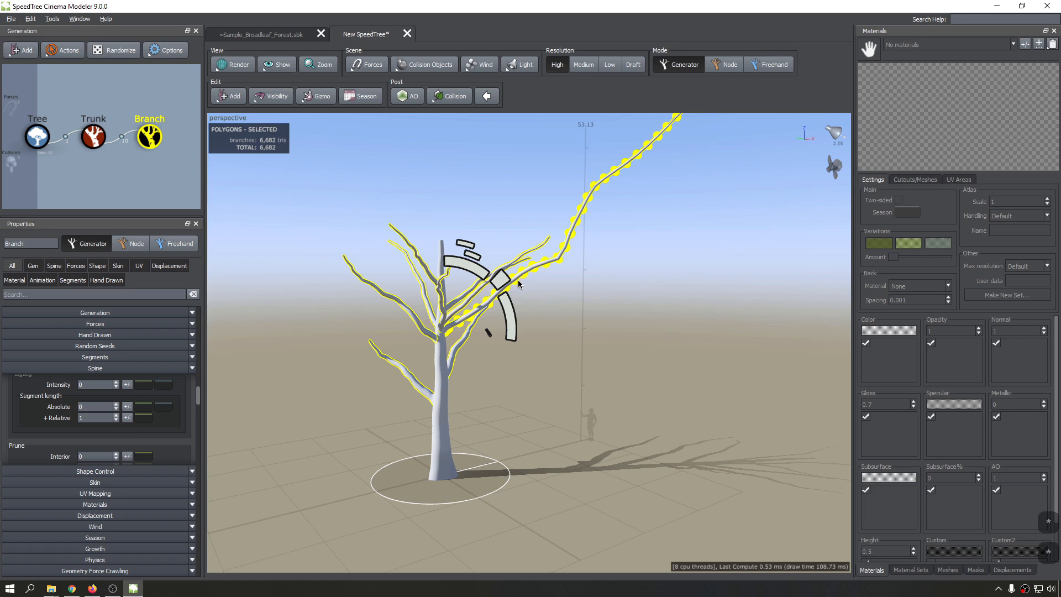
Set the Branch generator's Size scalar to 0.5 in its Generation properties and check the scaled branches.
click(99, 312)
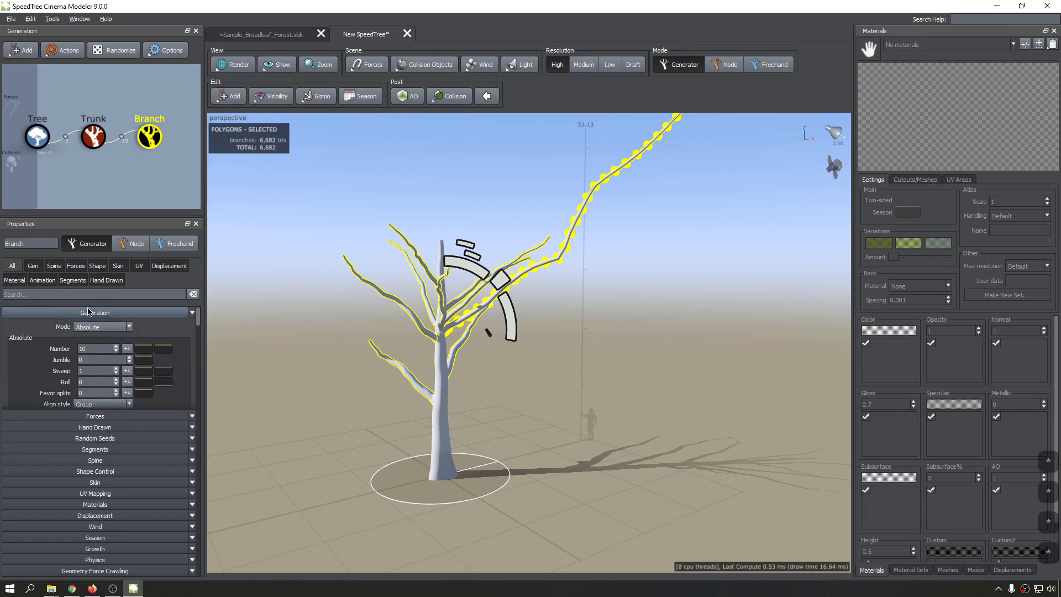
scroll(48, 366, down, 5)
scroll(47, 365, down, 1)
double_click(87, 336)
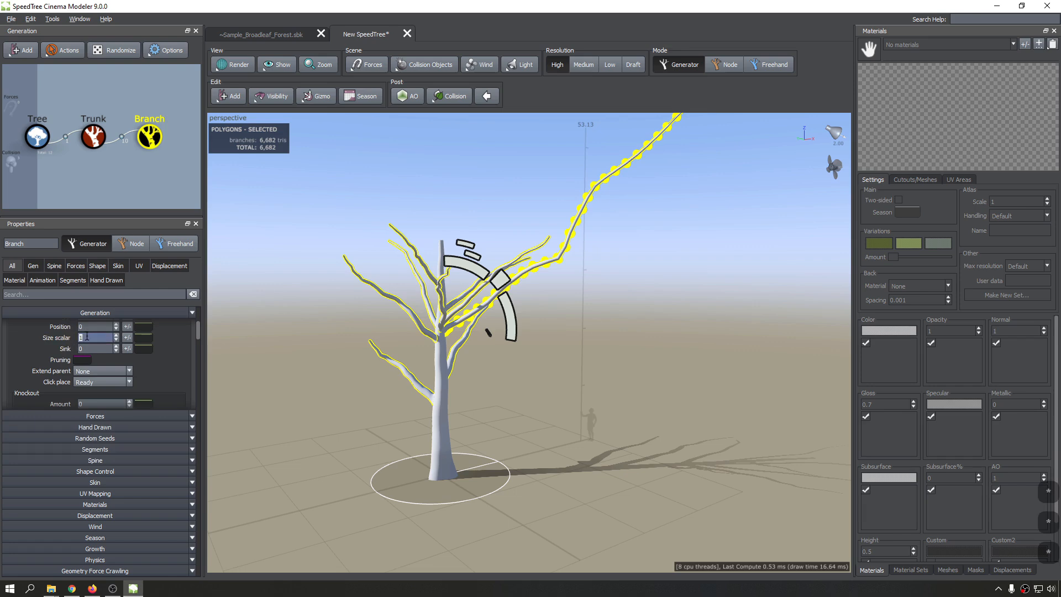
text(0.5)
key(Return)
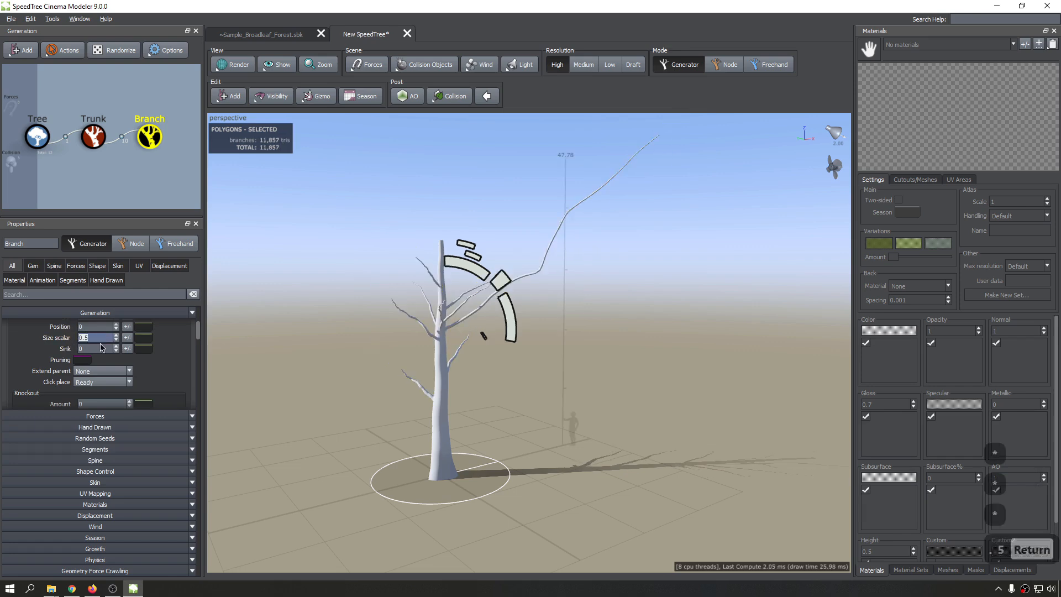
drag(433, 407, 381, 385)
scroll(381, 386, up, 3)
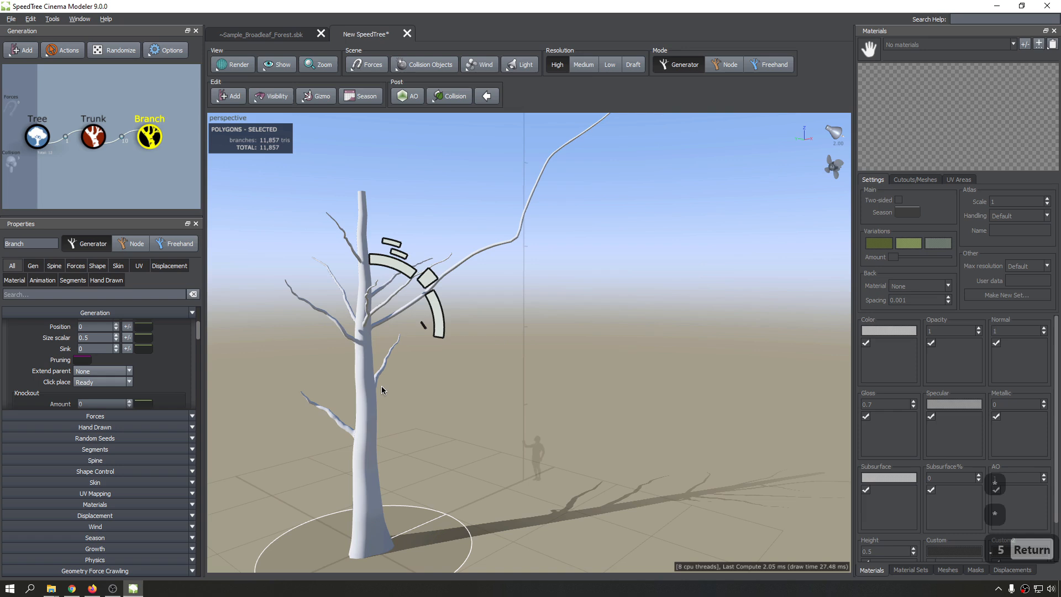
middle_drag(545, 153, 549, 231)
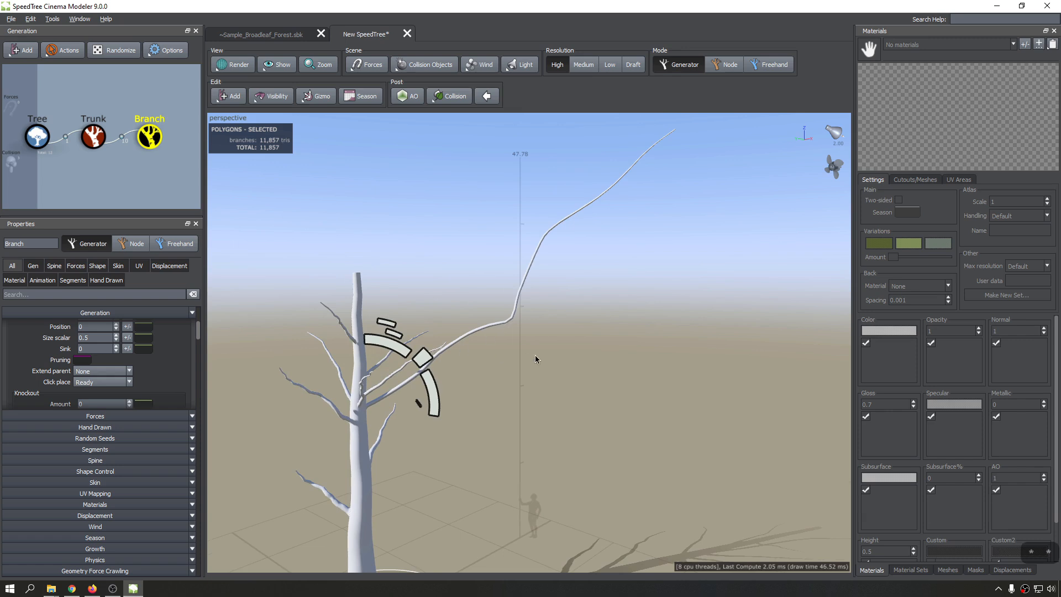
key(asterisk)
key(asterisk)
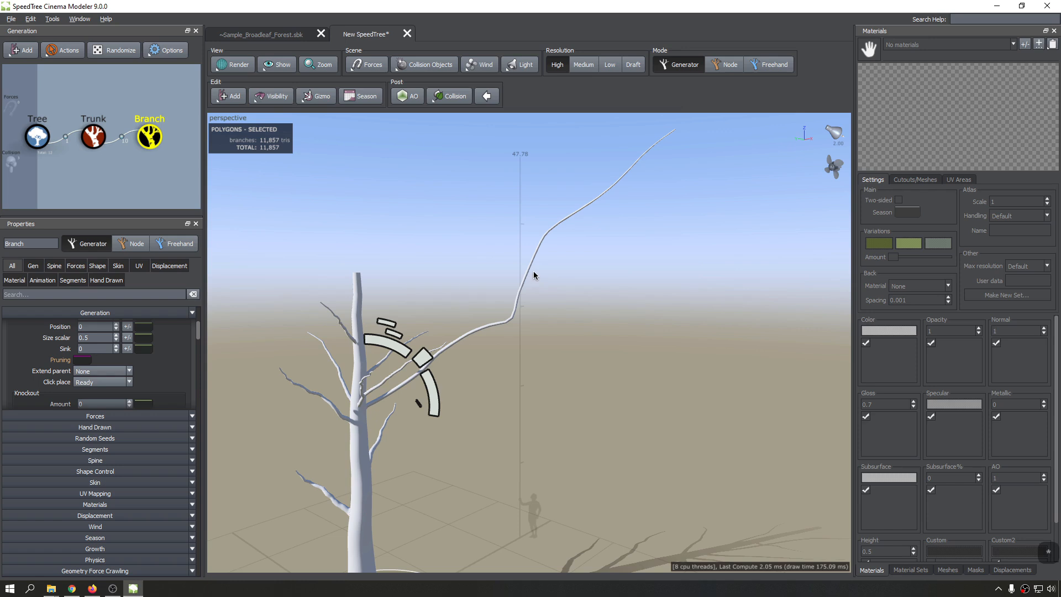
key(asterisk)
key(asterisk)
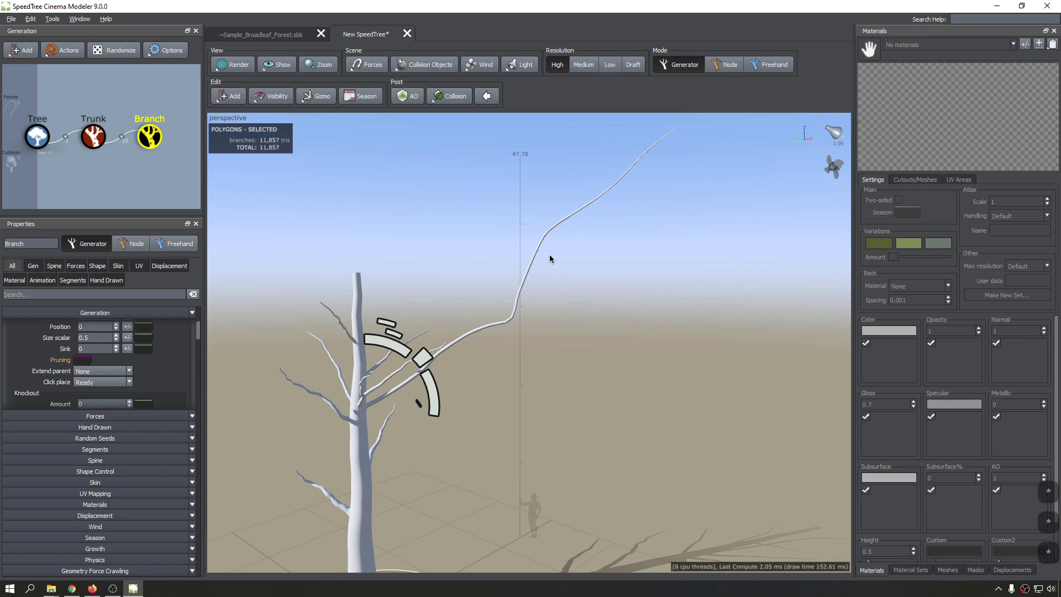
key(asterisk)
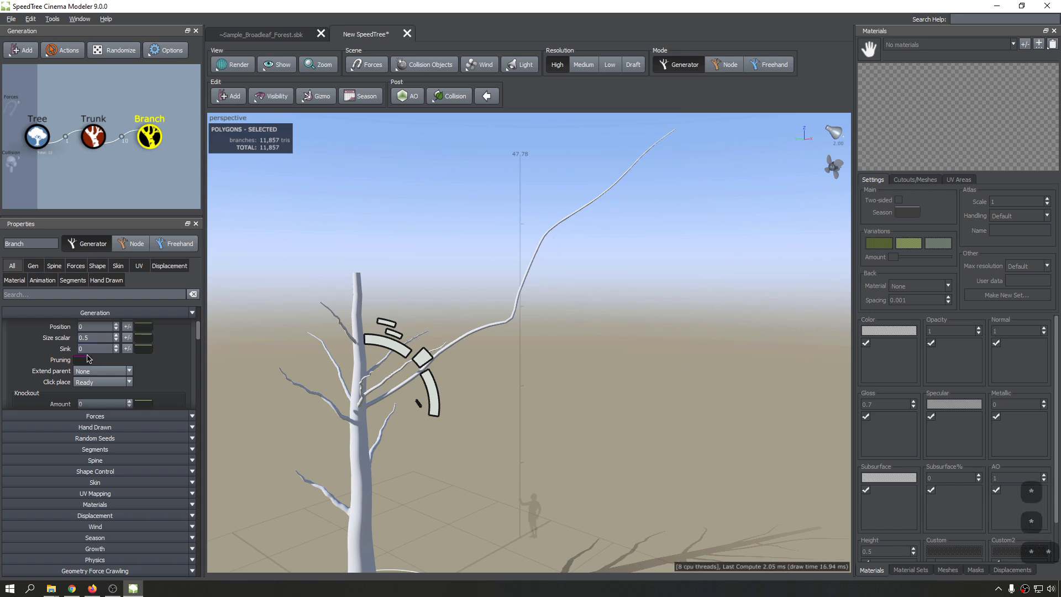
Randomize the Branch generator's Generation seed in its Random Seeds properties and check the new branch arrangement.
scroll(24, 368, down, 5)
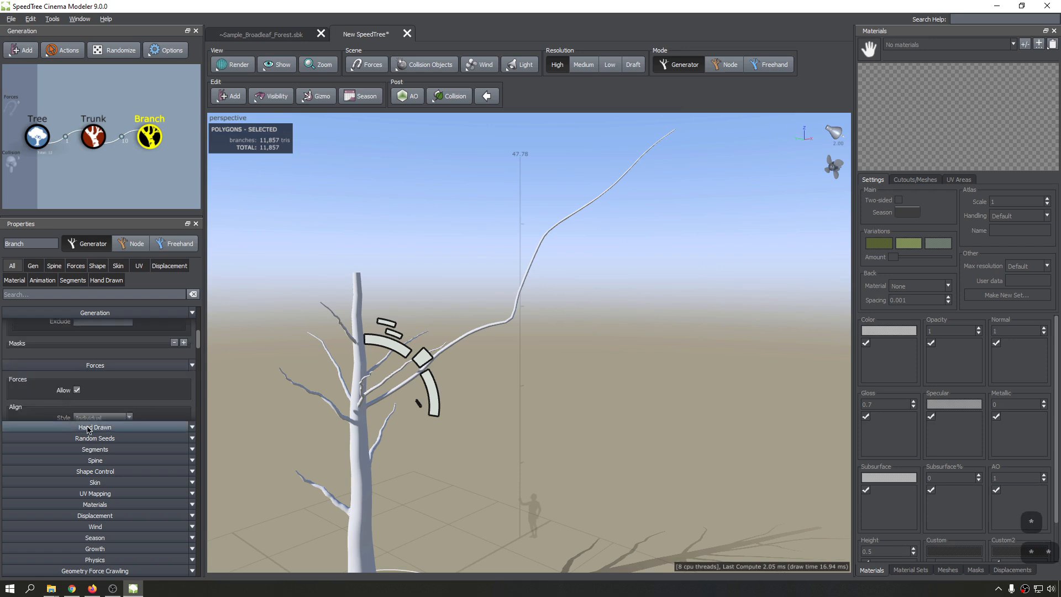
click(111, 438)
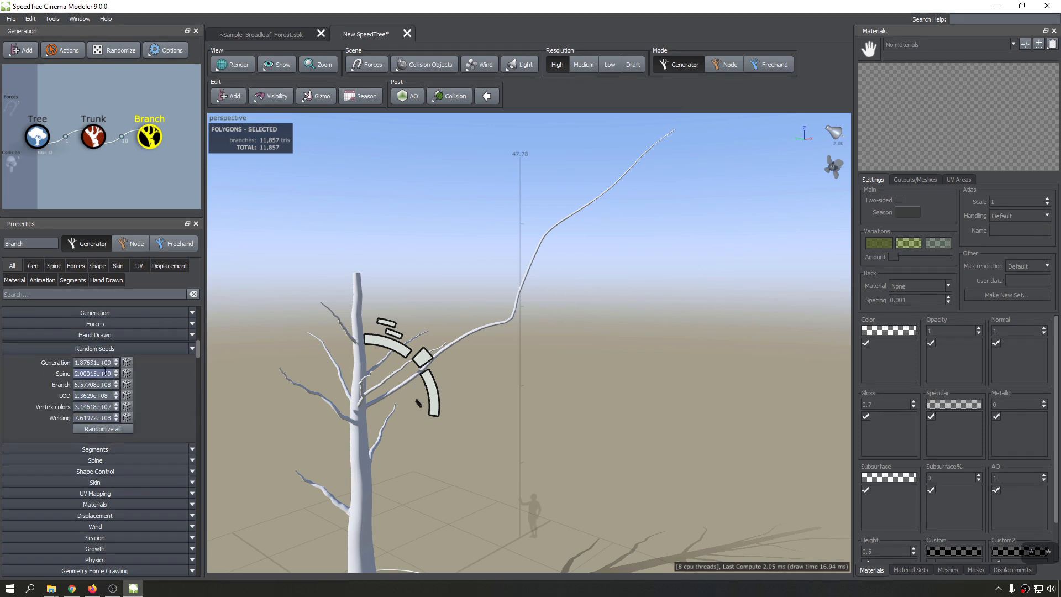
click(154, 143)
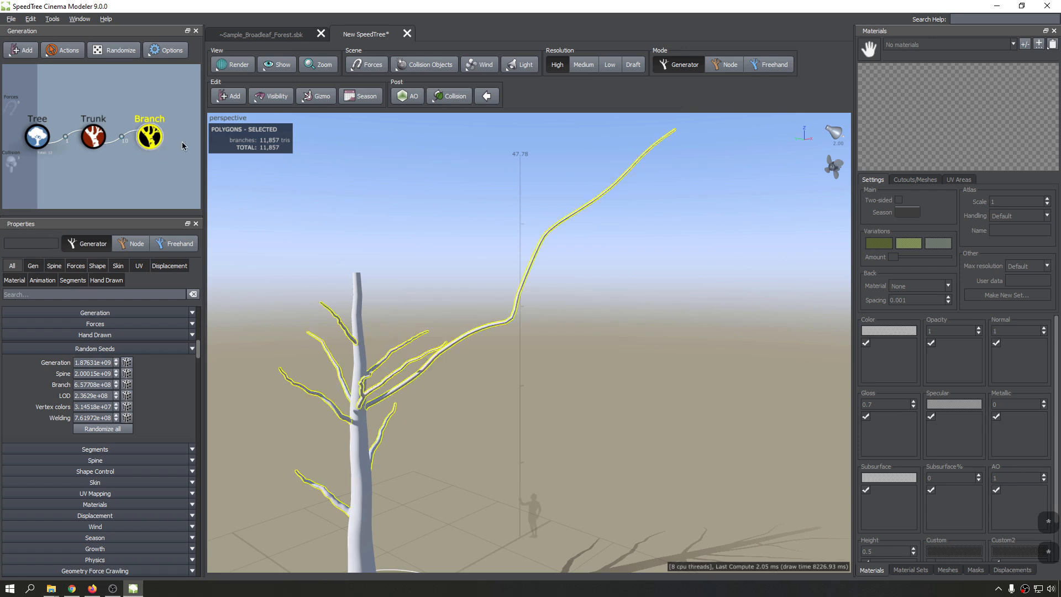
click(126, 362)
drag(387, 354, 385, 397)
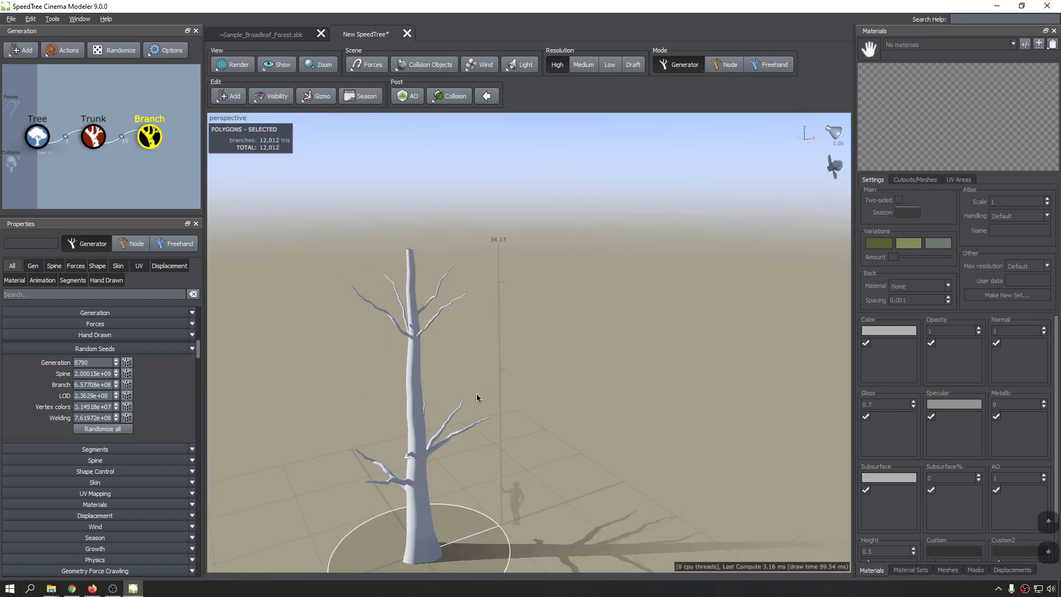
drag(383, 317, 377, 327)
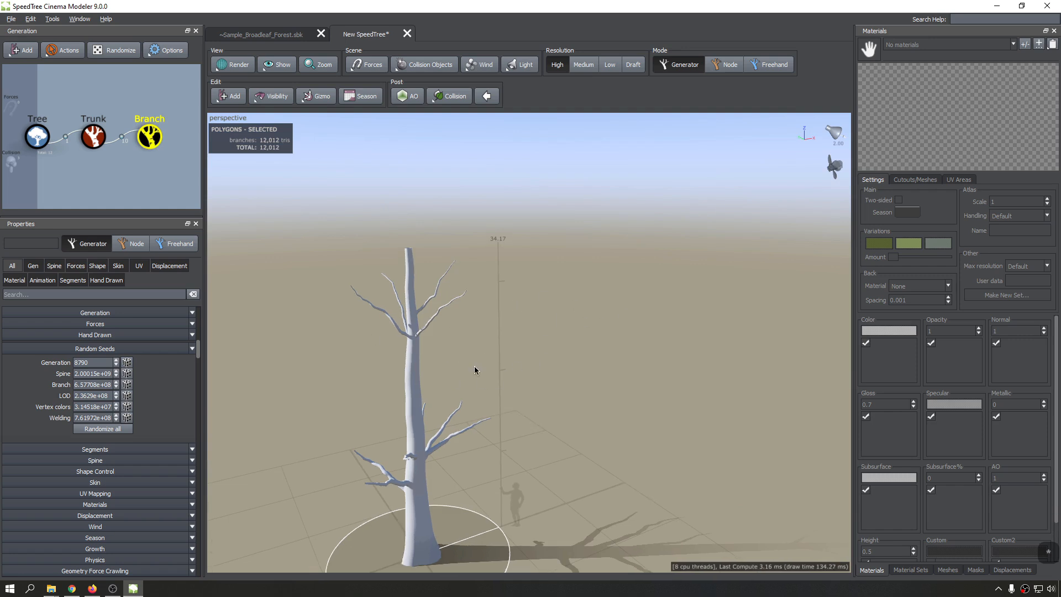
Try a different Number of branches in the Branch generator's Generation properties, return it to 10 and clear the selection.
scroll(34, 385, up, 10)
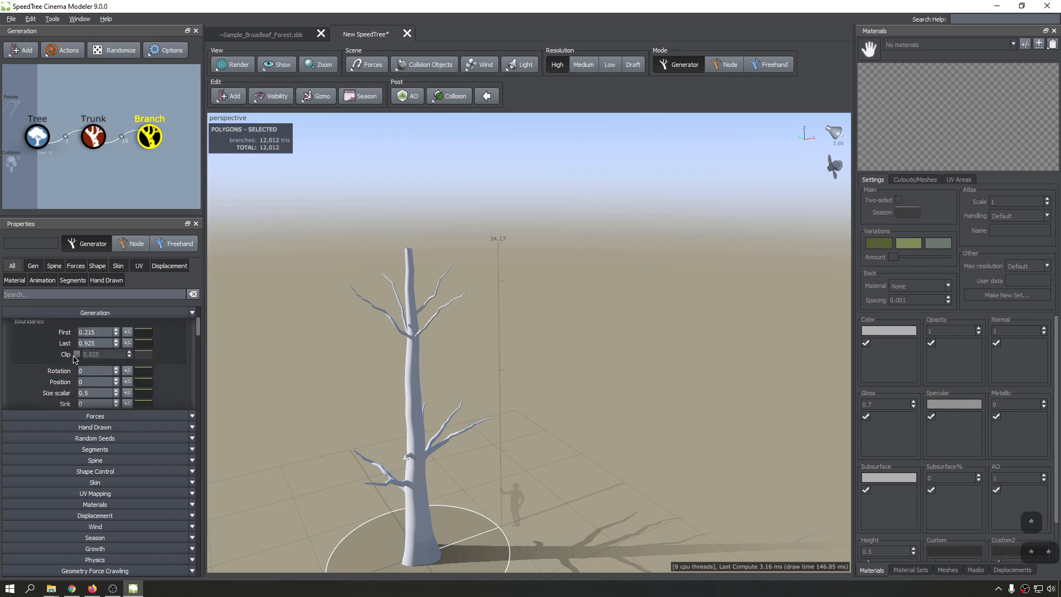
scroll(84, 351, up, 2)
mouse_move(117, 347)
mouse_down()
mouse_move(116, 324)
mouse_move(116, 343)
mouse_up()
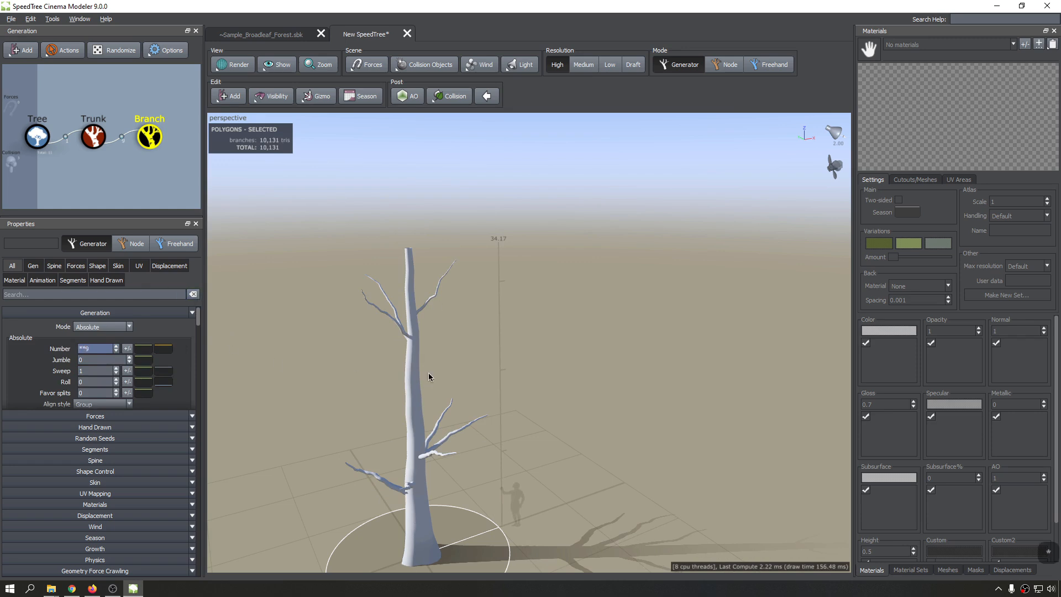
click(258, 346)
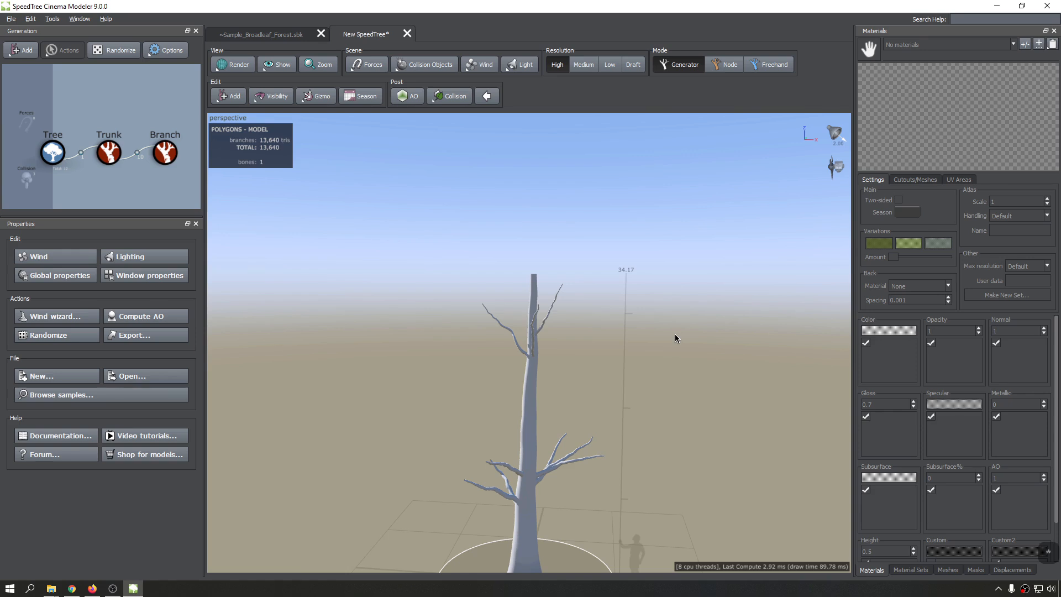
Examine the tree from several angles, then the Branch generator and its links in the generator graph.
middle_drag(432, 404, 433, 353)
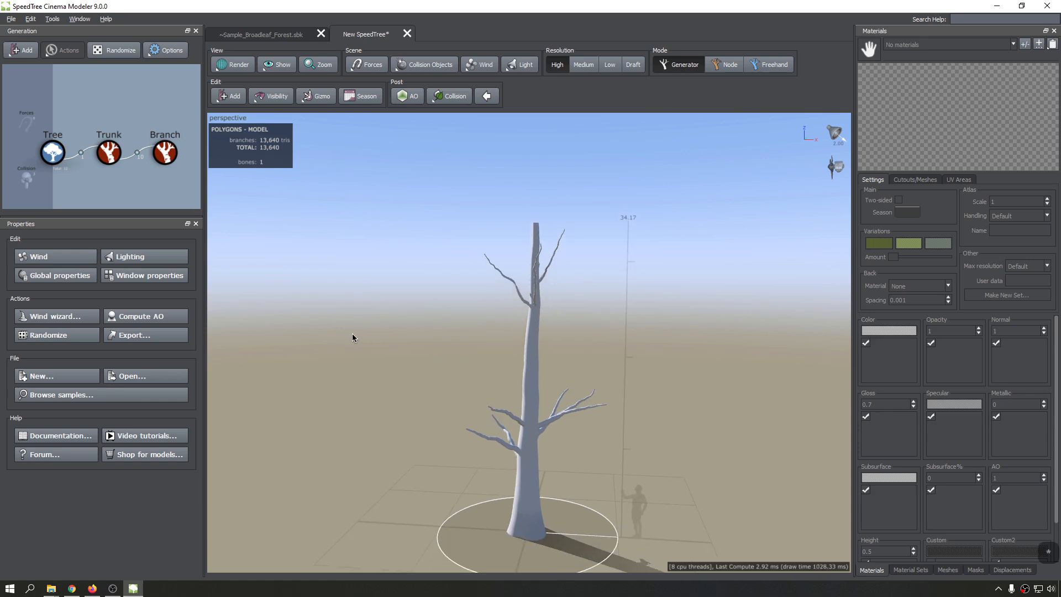
drag(353, 334, 264, 320)
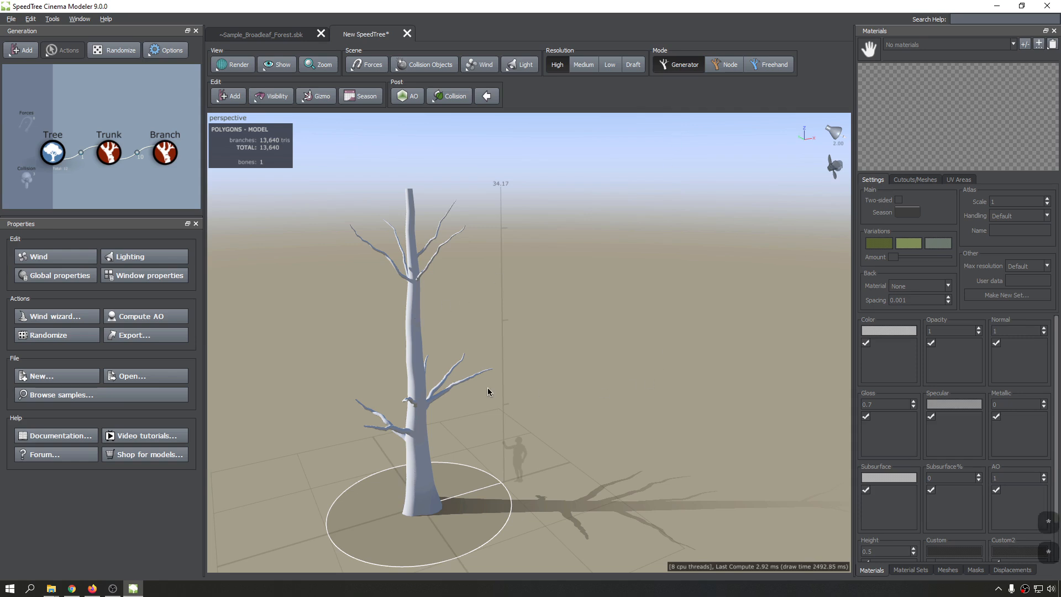
drag(457, 306, 442, 326)
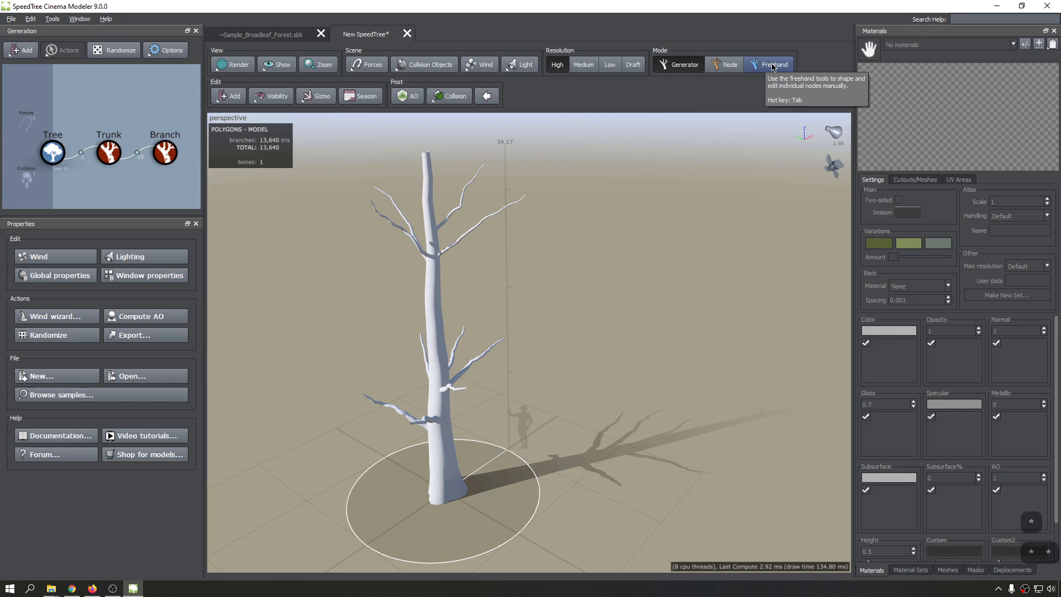
click(165, 153)
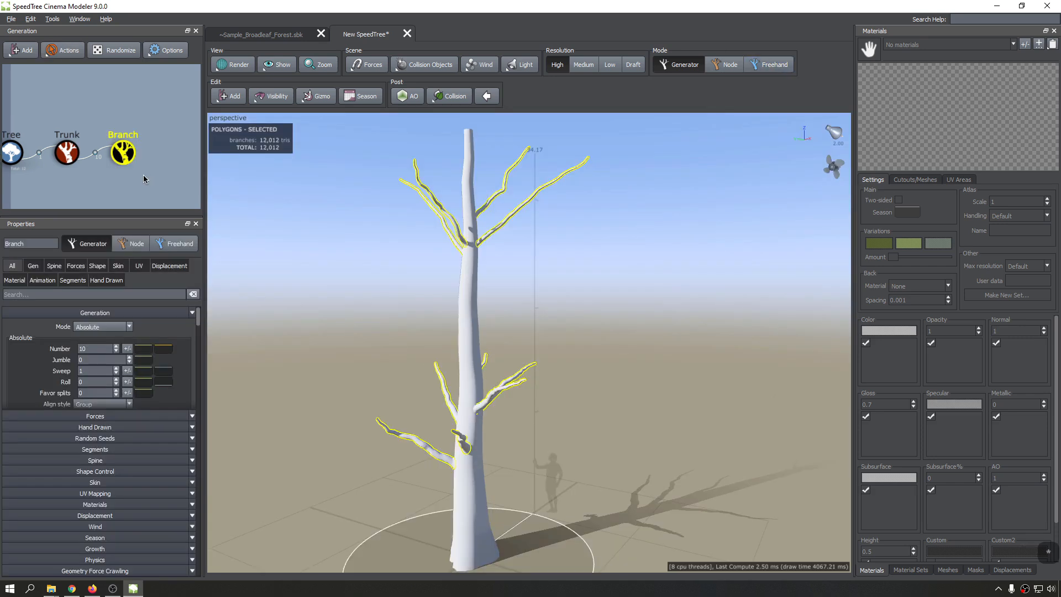
scroll(118, 159, down, 1)
scroll(118, 159, up, 4)
scroll(44, 174, down, 4)
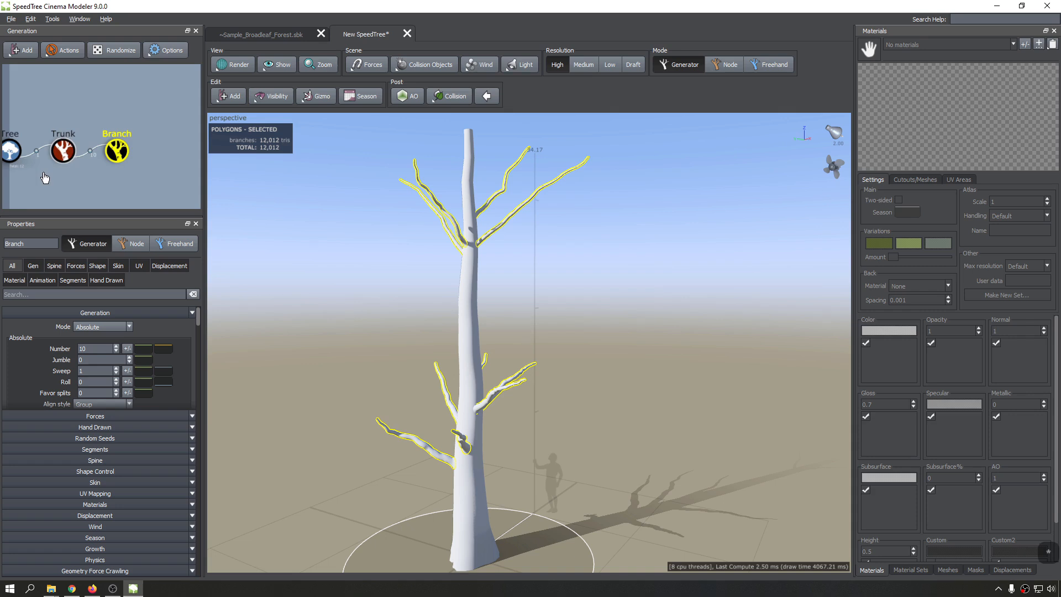
scroll(44, 175, down, 2)
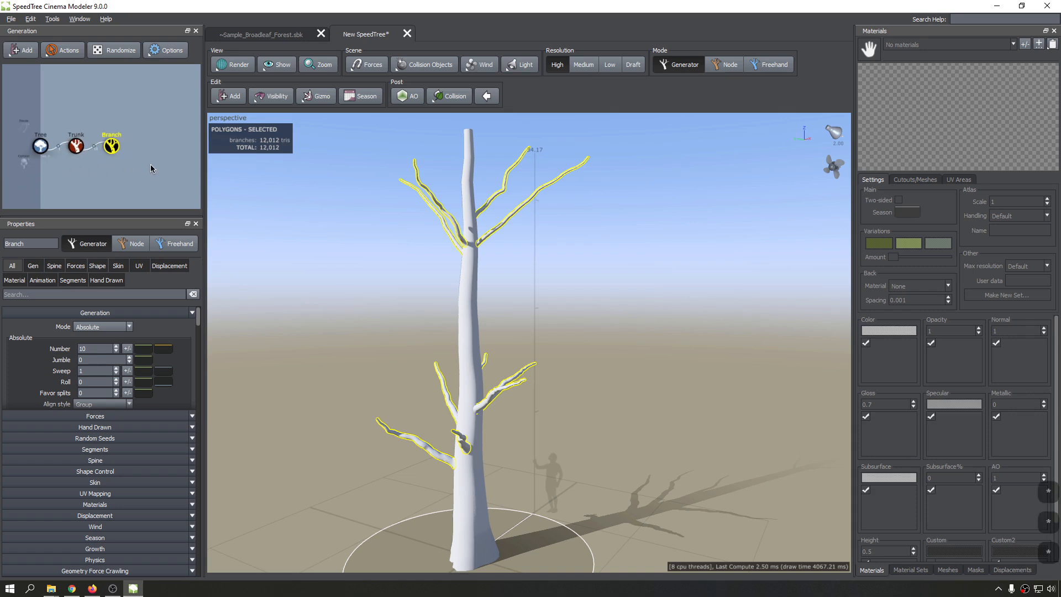
mouse_move(81, 177)
middle_down()
mouse_move(98, 173)
mouse_move(83, 169)
middle_up()
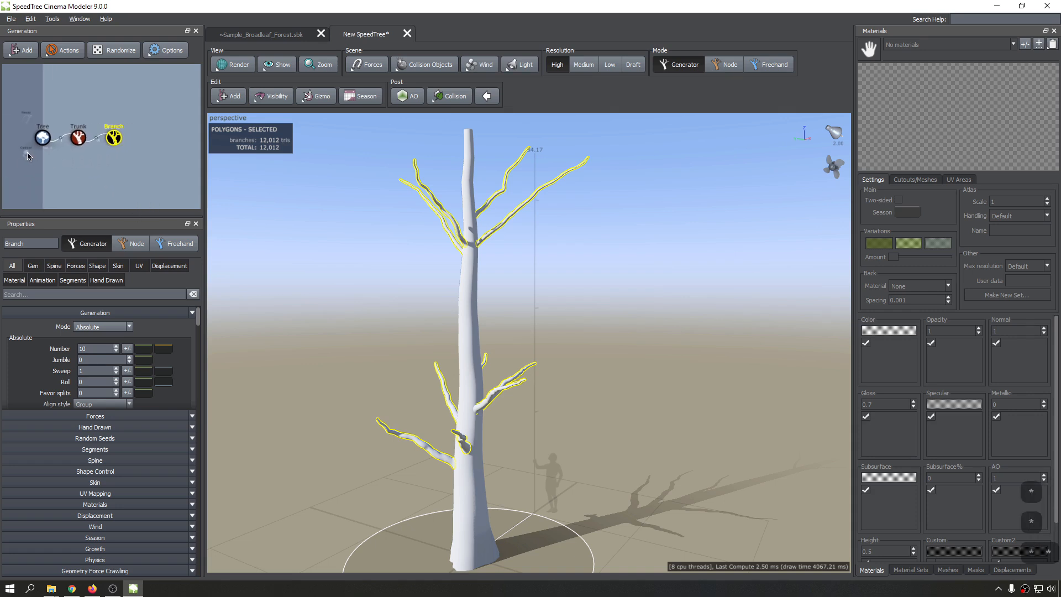
click(99, 160)
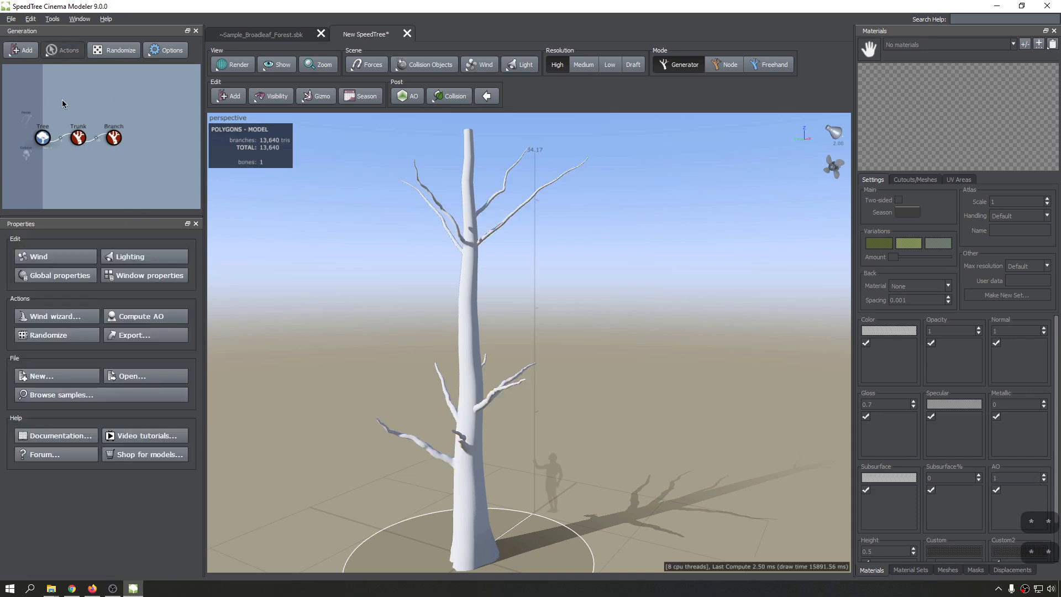
Set the generator graph's orientation to Portrait and switch it to Landscape.
right_click(47, 86)
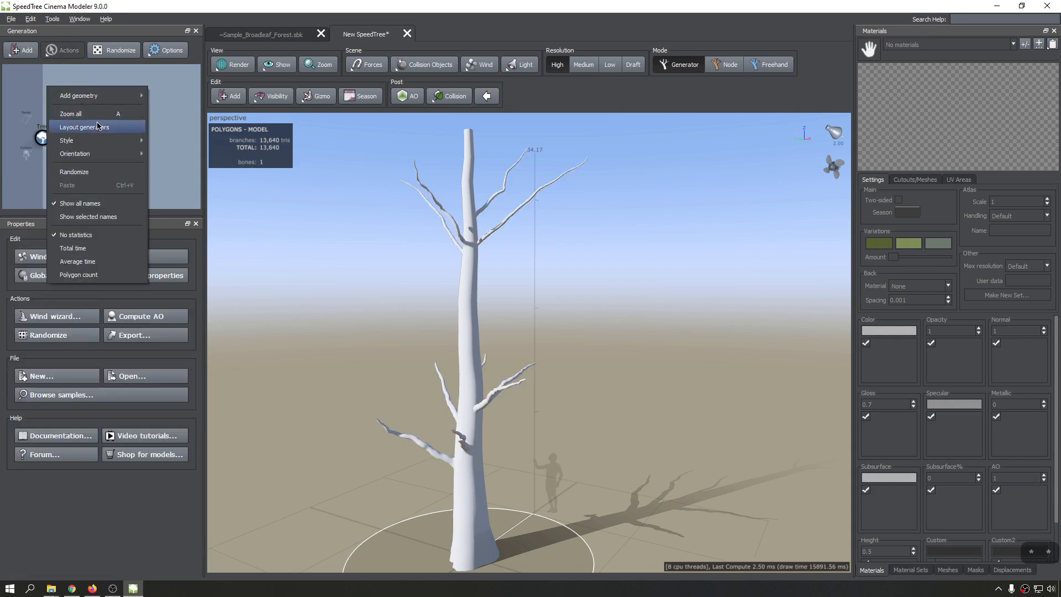
mouse_move(110, 144)
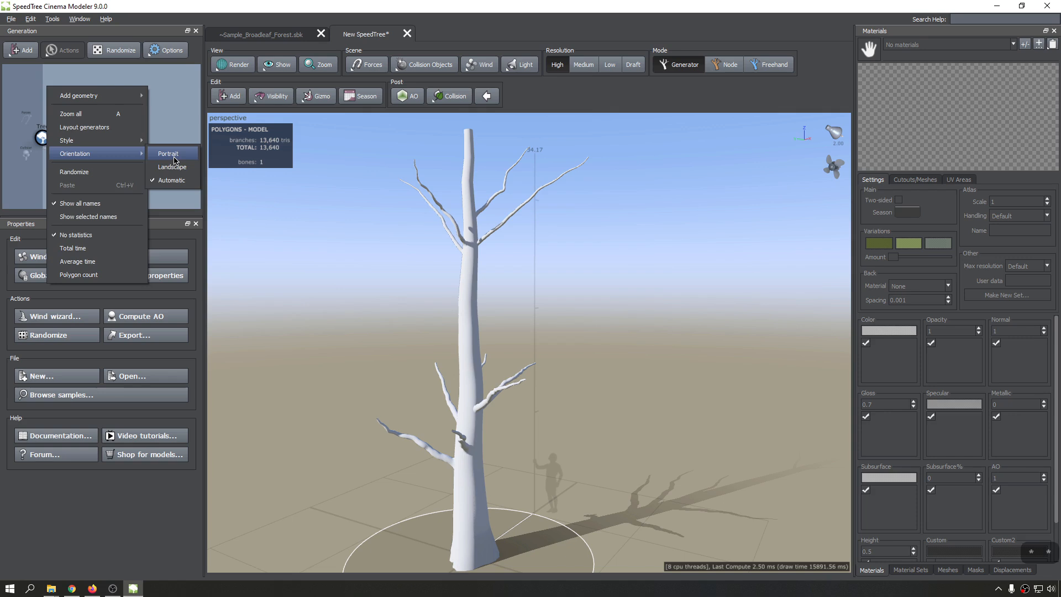
click(174, 158)
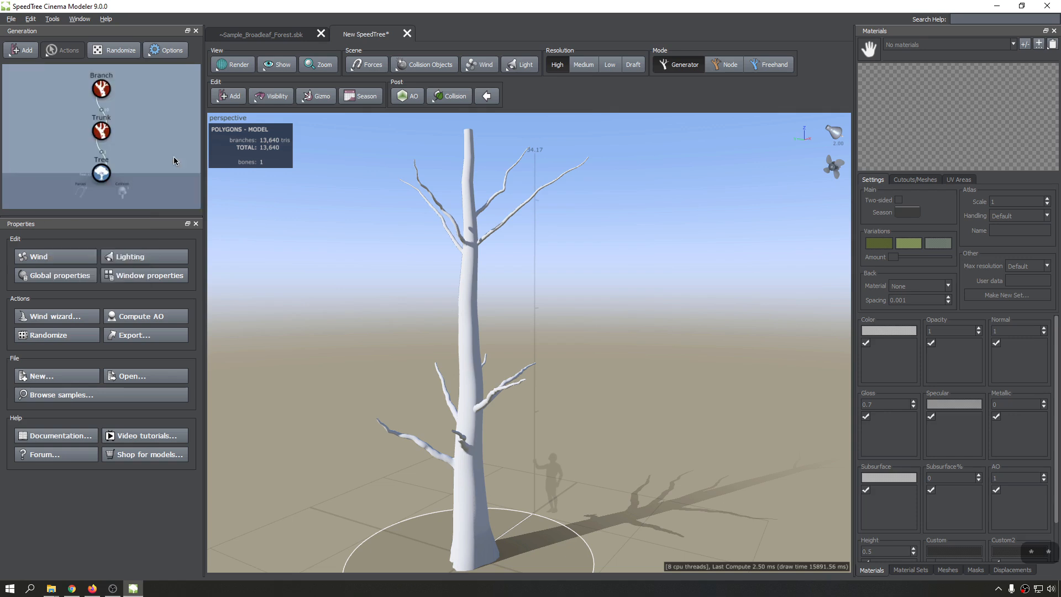
middle_drag(28, 128, 30, 147)
right_click(157, 125)
mouse_move(219, 194)
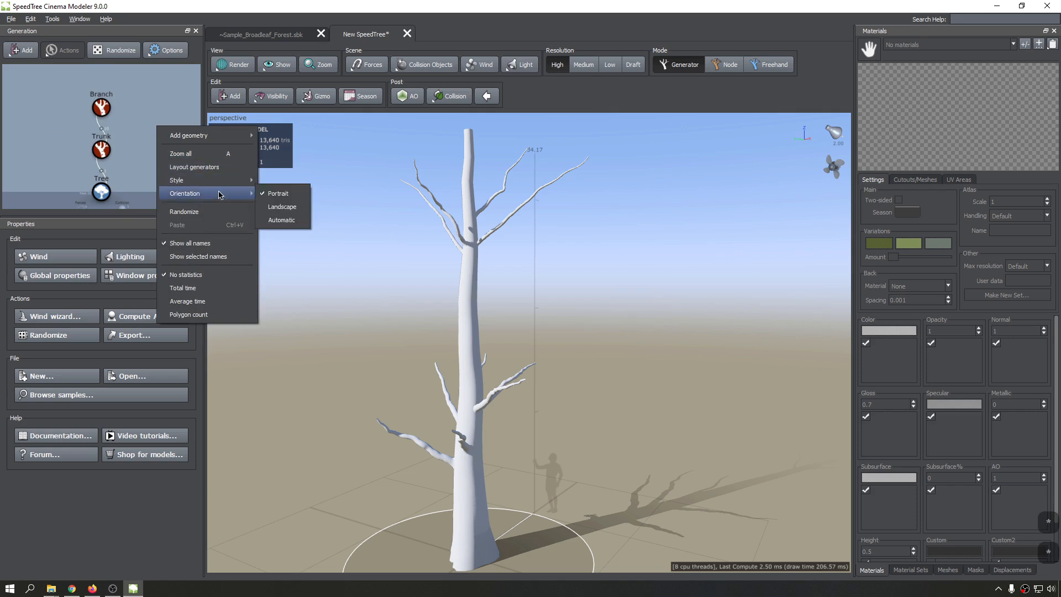
click(283, 207)
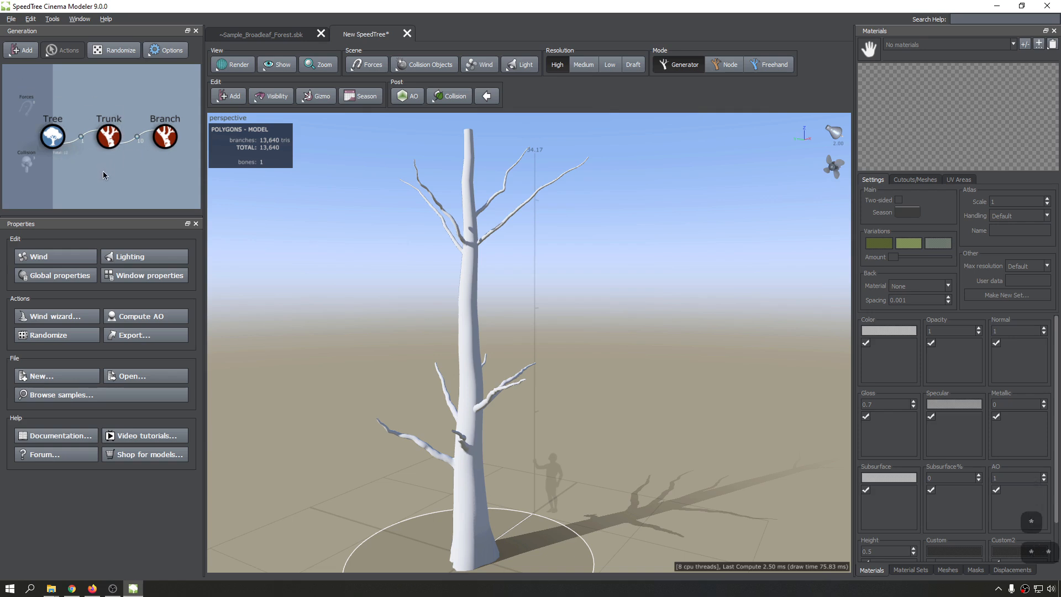
Add a child branch generator to the Branch generator and compare it with its parent branches and the trunk.
middle_drag(115, 166, 28, 180)
click(76, 157)
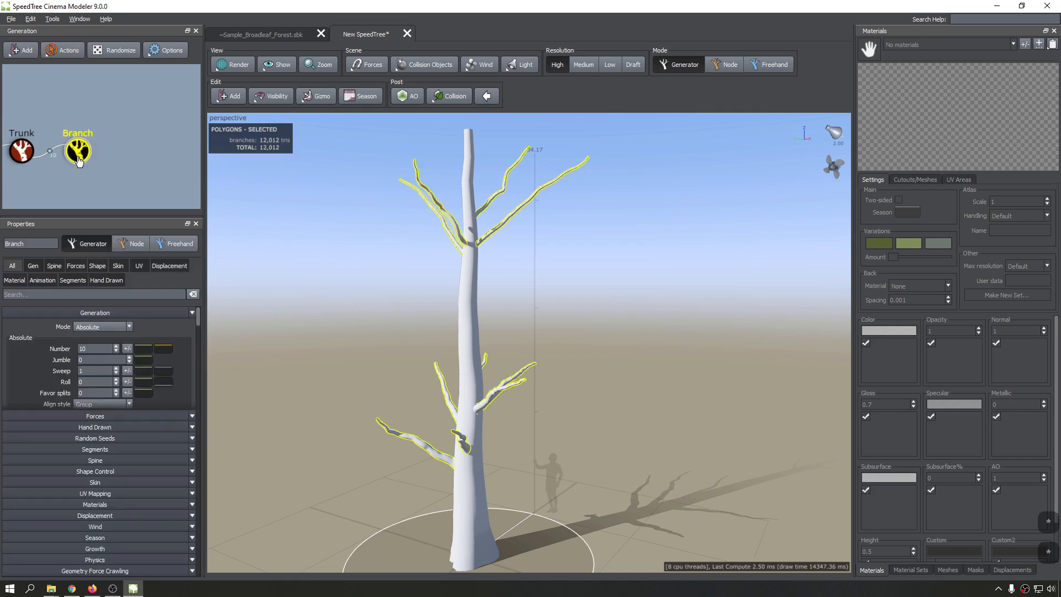
click(231, 96)
click(264, 116)
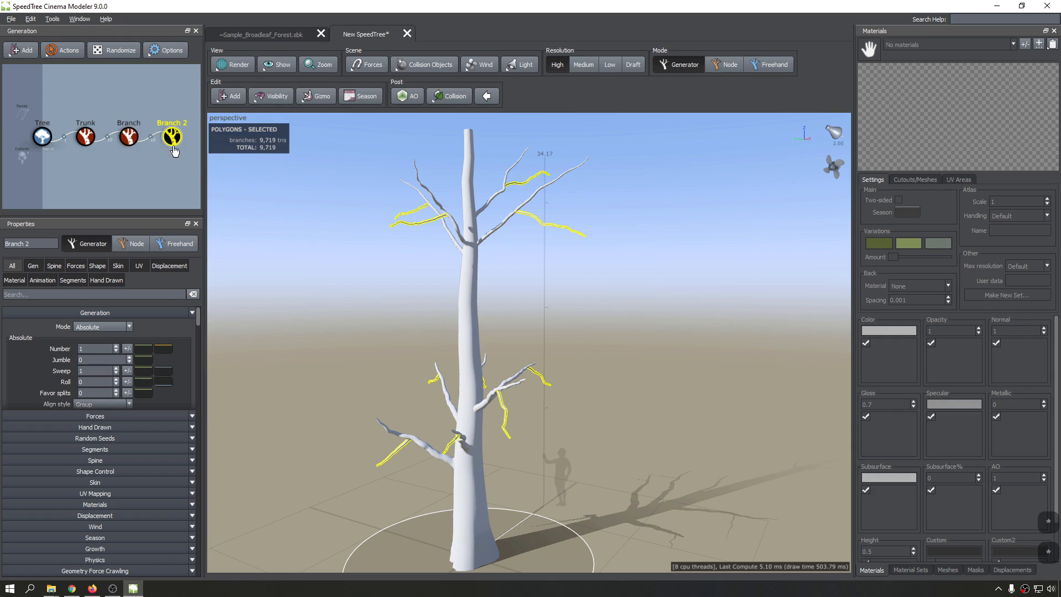
click(129, 138)
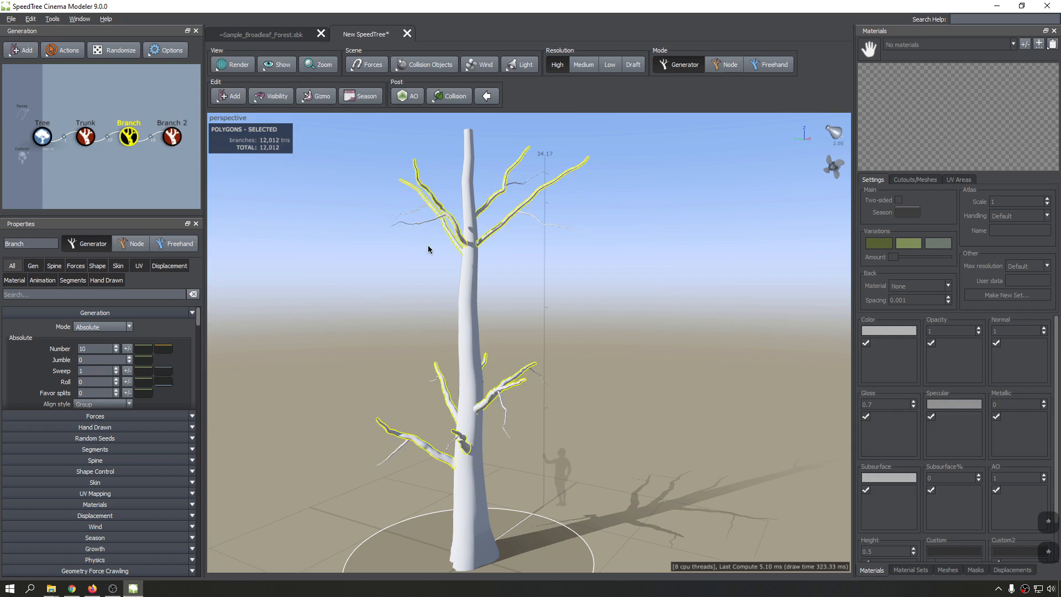
click(462, 297)
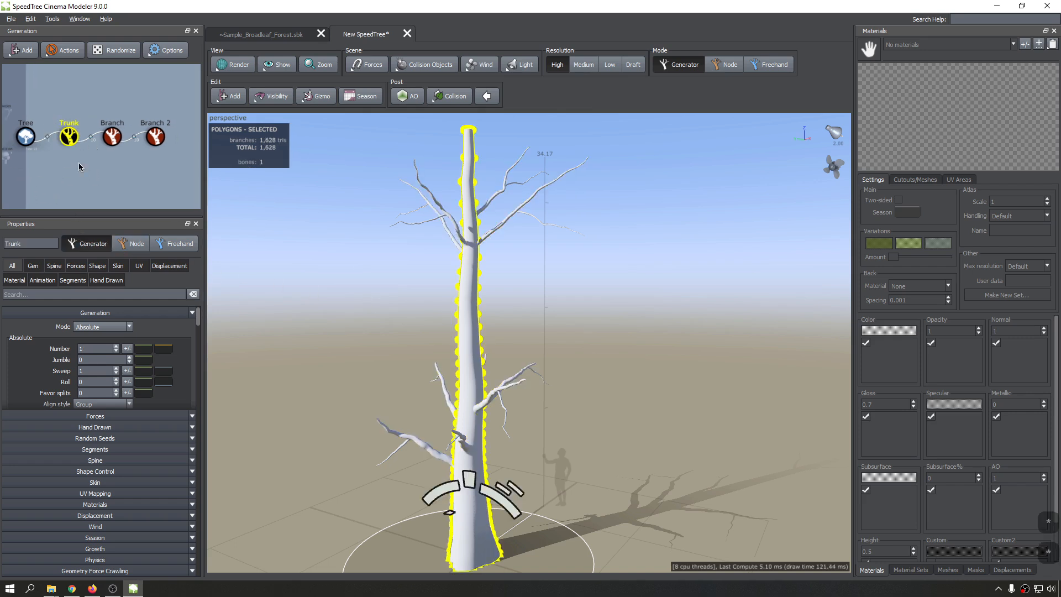
Clear the selection and set the generator graph's orientation to Portrait.
right_click(79, 106)
click(90, 75)
right_click(90, 75)
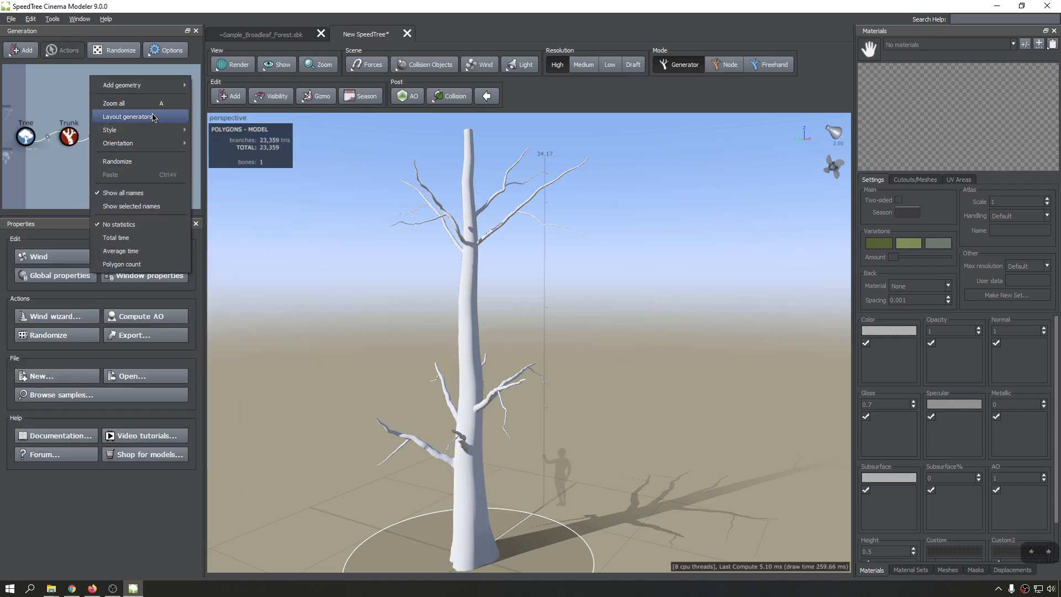
mouse_move(141, 143)
click(211, 143)
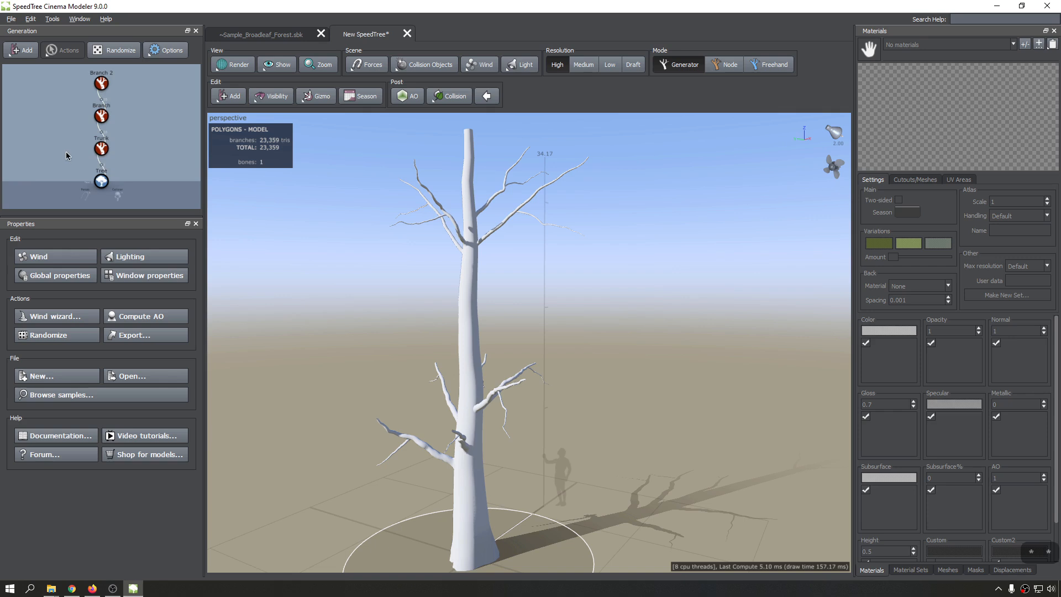
Trace the vertical generator hierarchy from Trunk to Branch, checking the matching parts of the tree for each.
scroll(94, 164, up, 3)
scroll(93, 162, down, 5)
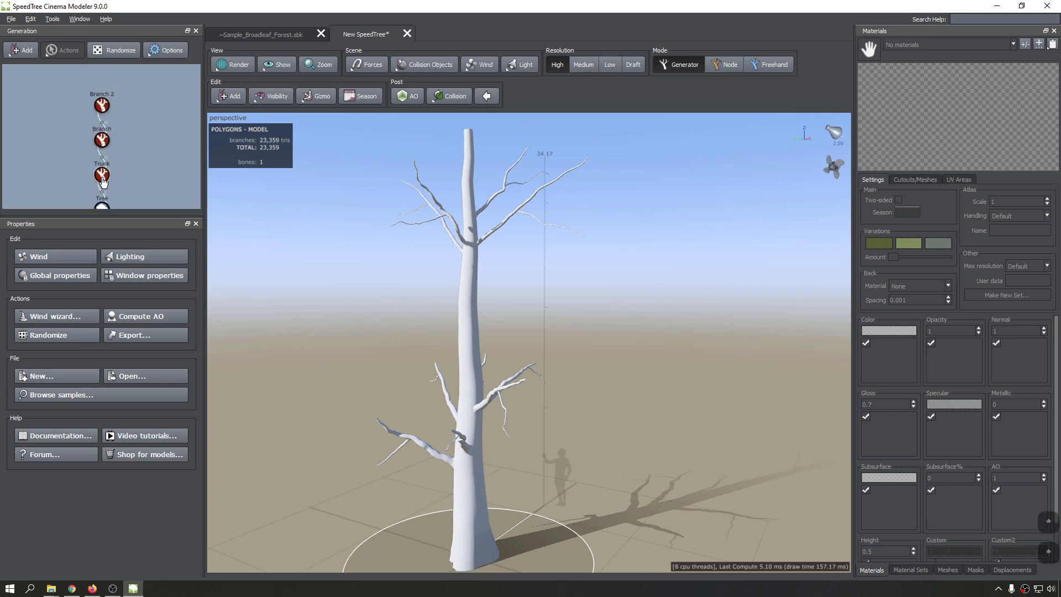
click(105, 181)
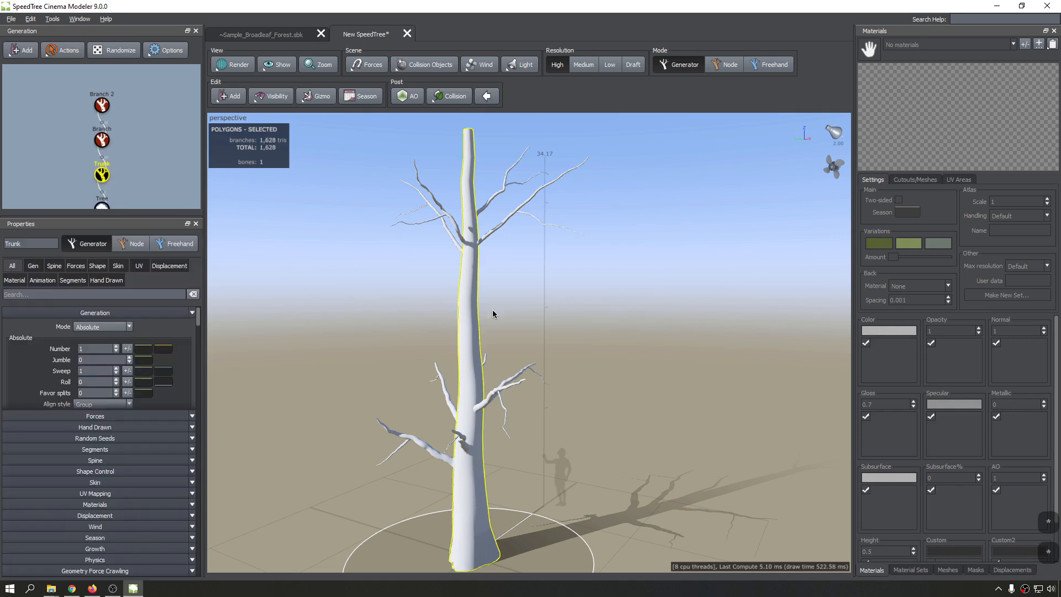
click(102, 139)
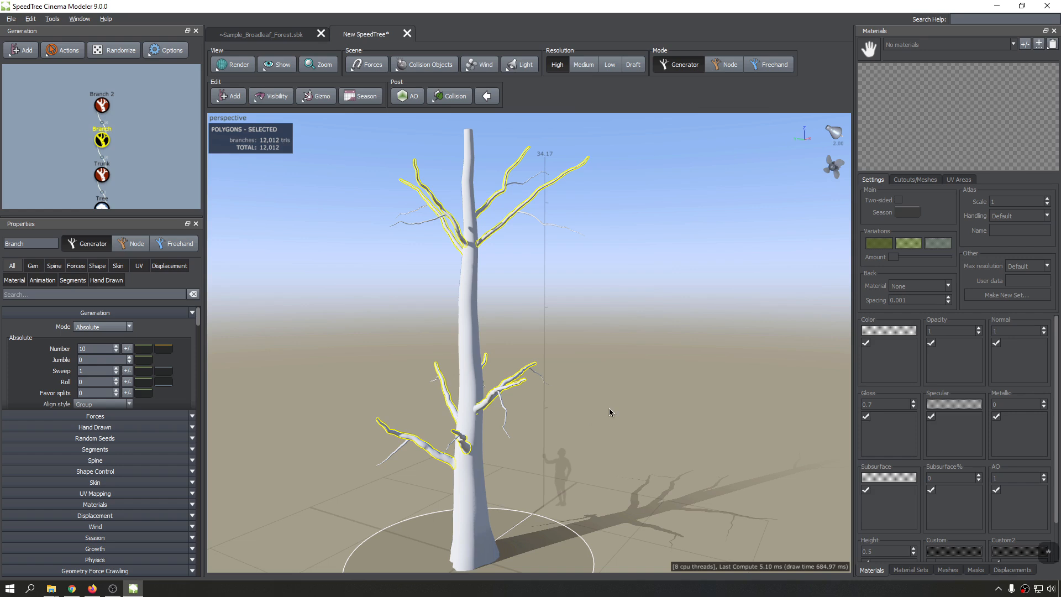
Add a child branch generator to the Branch 2 generator.
click(102, 109)
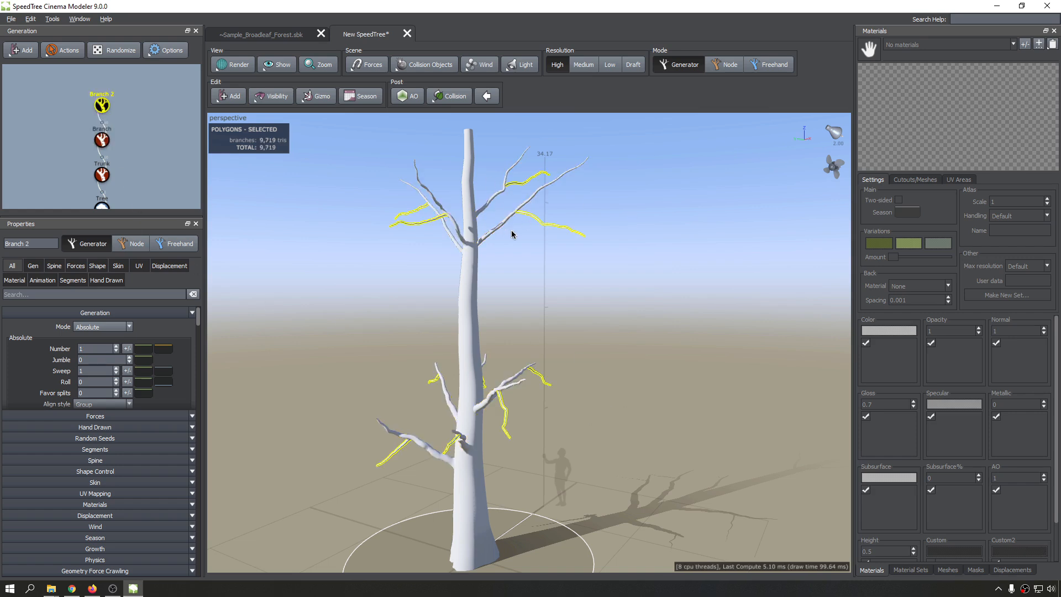
click(228, 96)
click(241, 121)
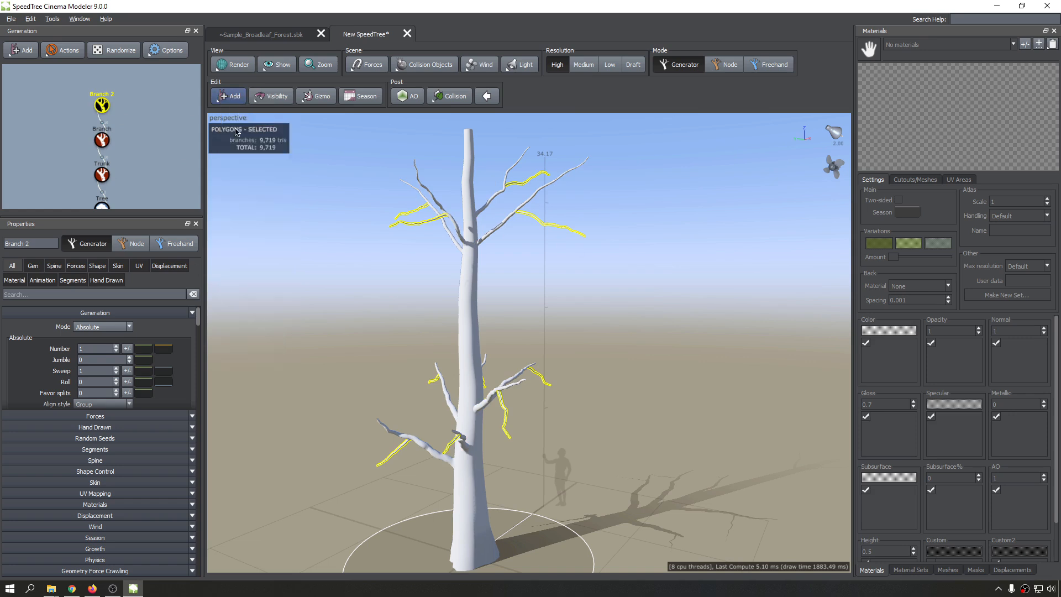
Add a leaf generator as a child of the Branch 3 generator.
scroll(94, 145, up, 5)
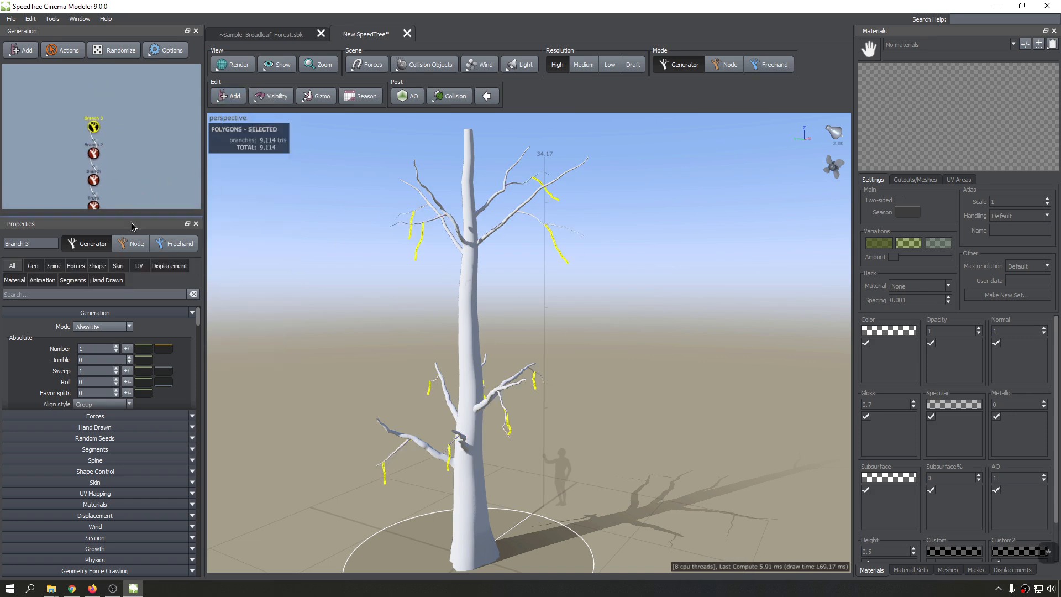
scroll(94, 145, up, 3)
right_click(69, 145)
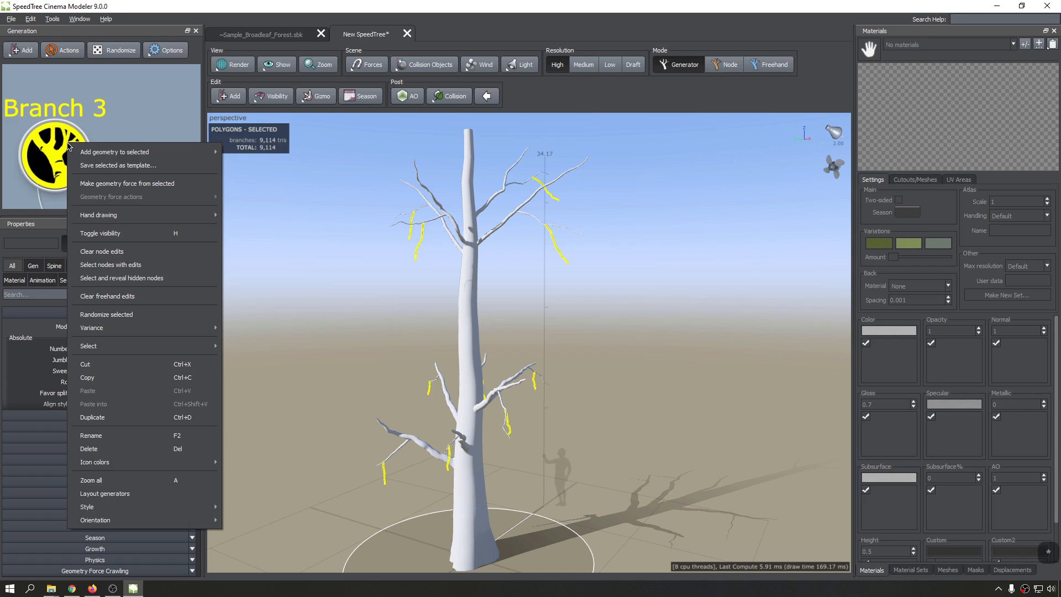
click(47, 145)
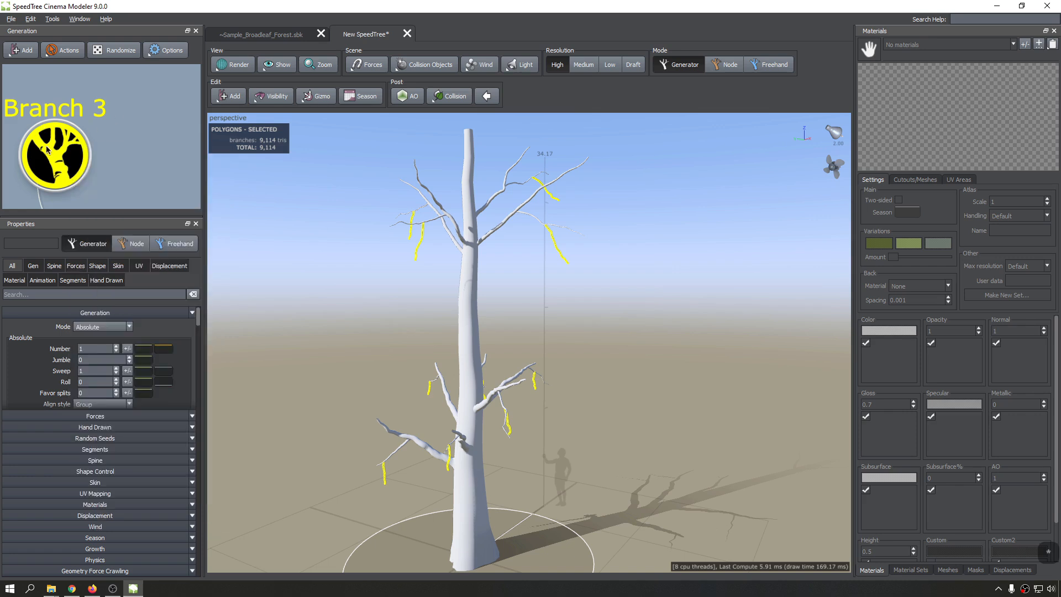
click(221, 97)
click(238, 145)
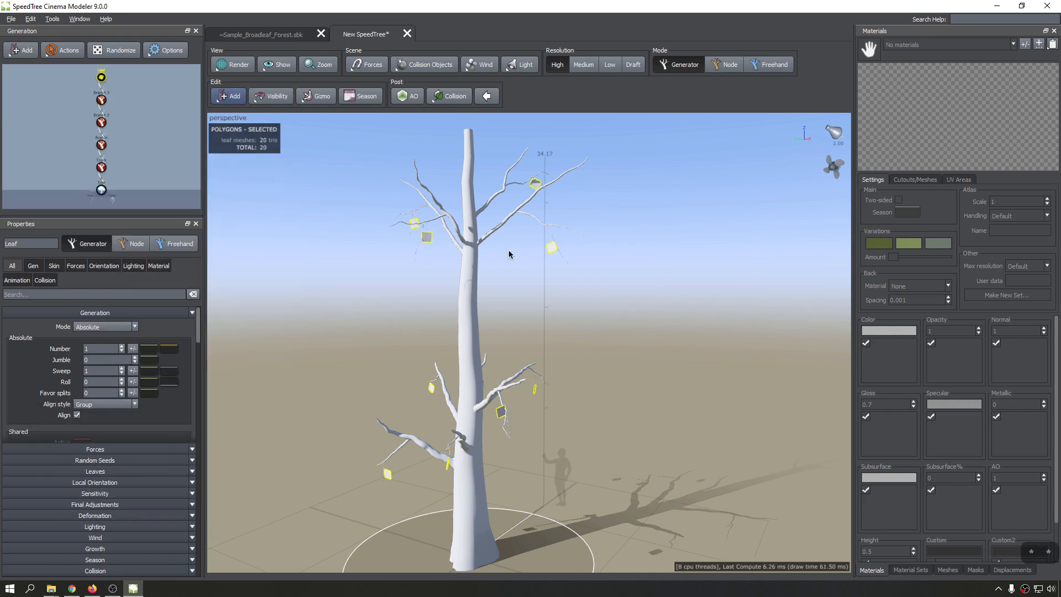
Examine up close how the leaf meshes sit on the Branch 3 twigs, comparing the Leaf and Branch 3 generators.
scroll(363, 466, down, 2)
scroll(432, 451, up, 5)
drag(579, 367, 615, 313)
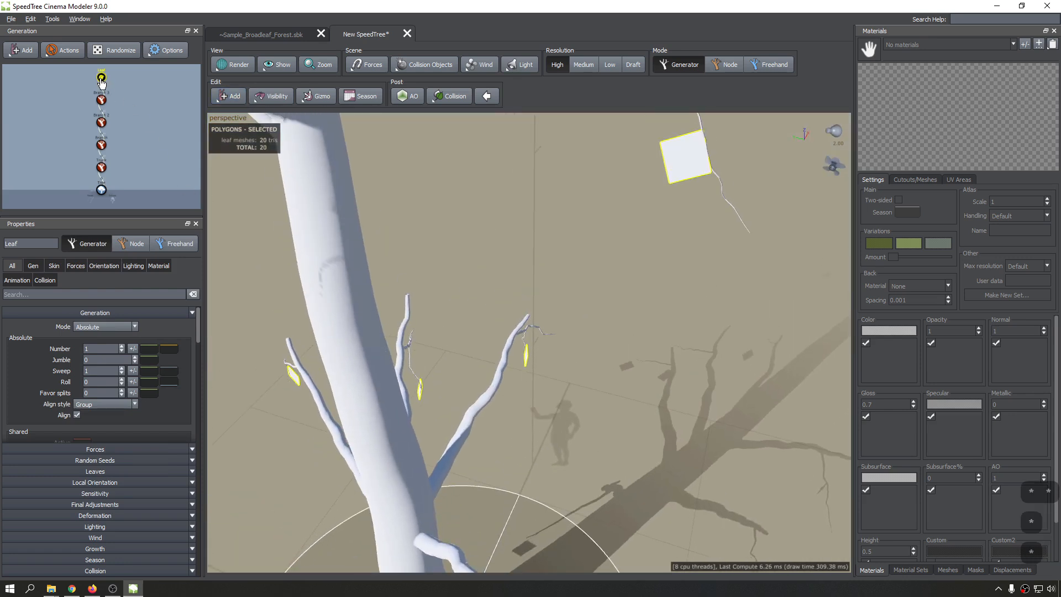
click(102, 101)
middle_drag(416, 223, 439, 286)
middle_drag(778, 411, 617, 342)
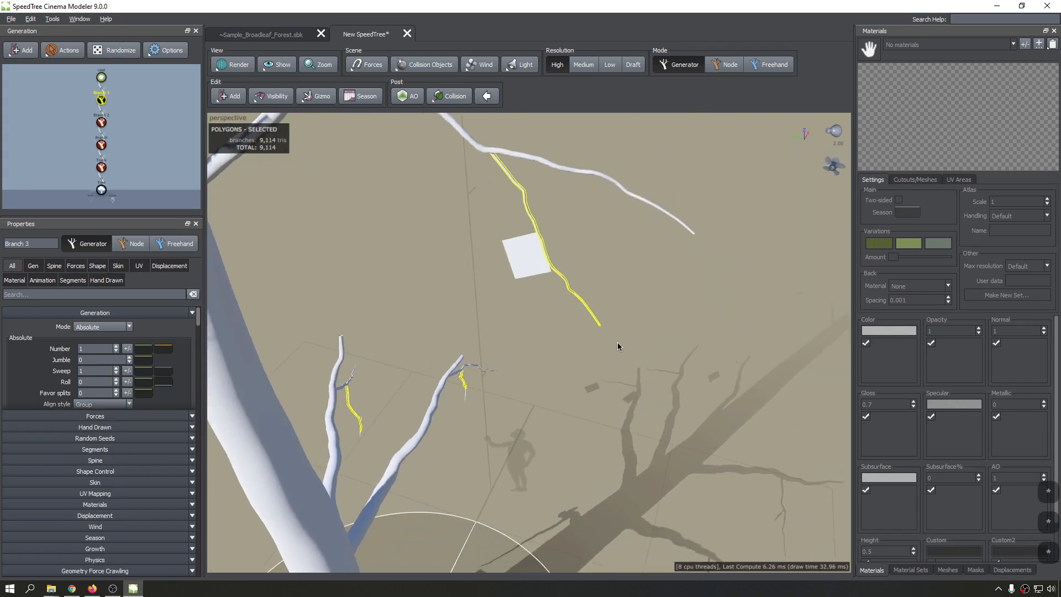
scroll(530, 281, down, 2)
scroll(529, 281, up, 5)
middle_drag(530, 264, 532, 284)
scroll(534, 288, up, 3)
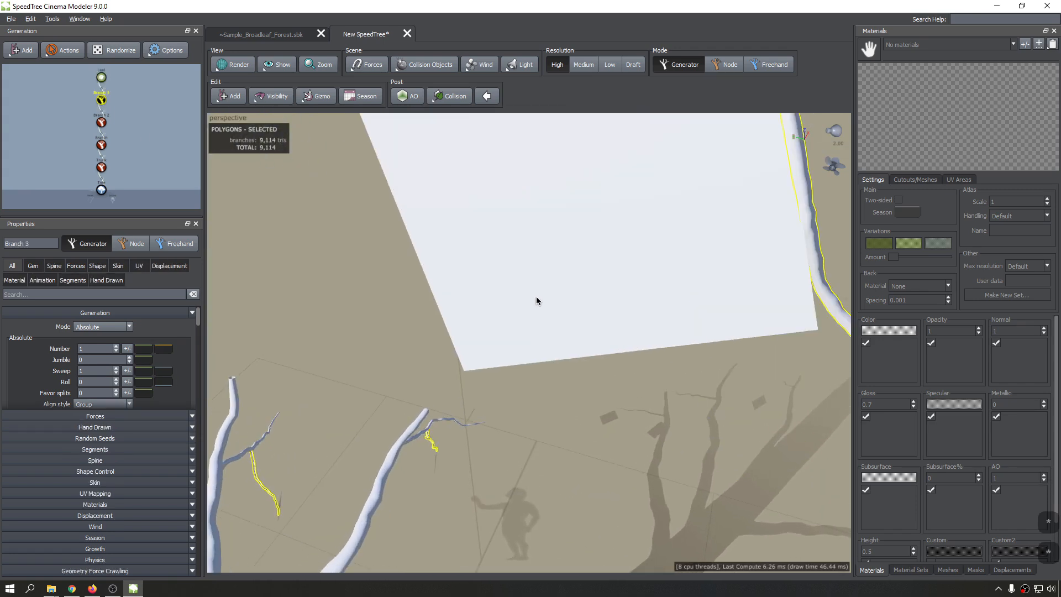
scroll(517, 273, up, 2)
scroll(402, 345, down, 8)
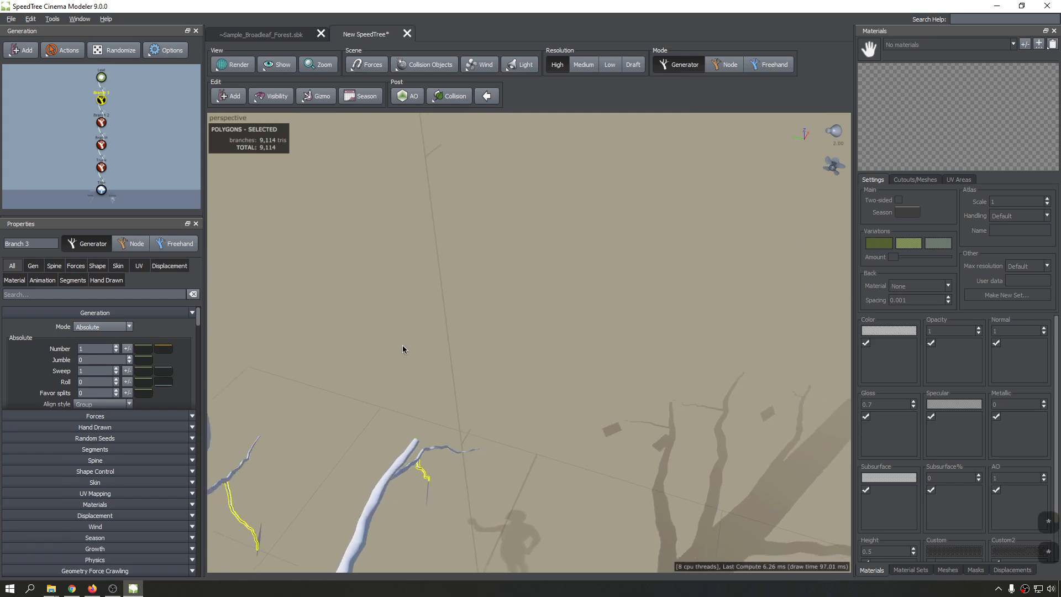
scroll(411, 322, down, 3)
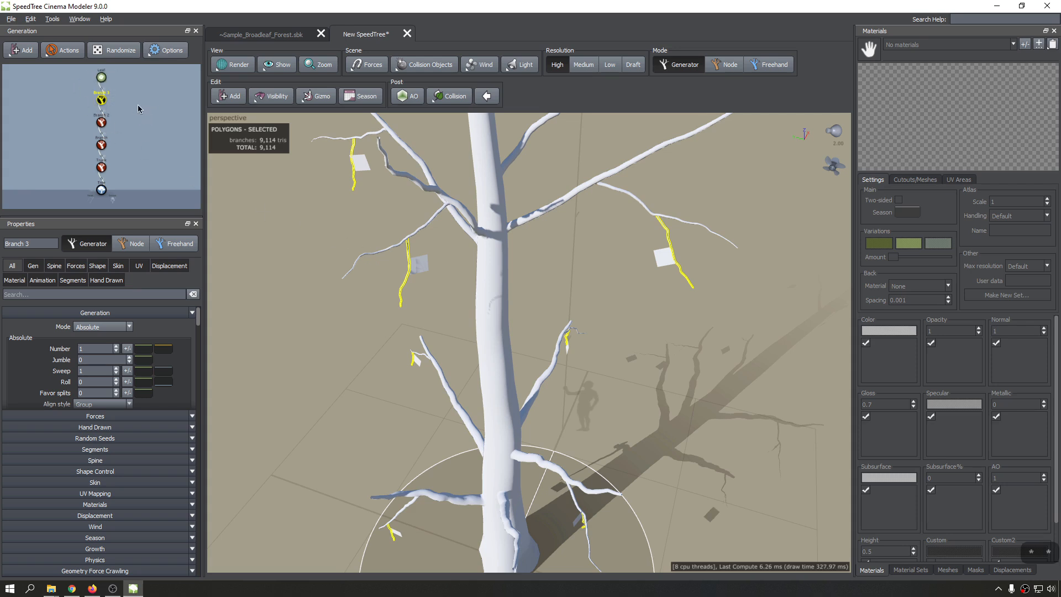
Relink the Leaf generator from Branch 3 to Branch 2 and inspect the leaf placement across the tree.
click(101, 78)
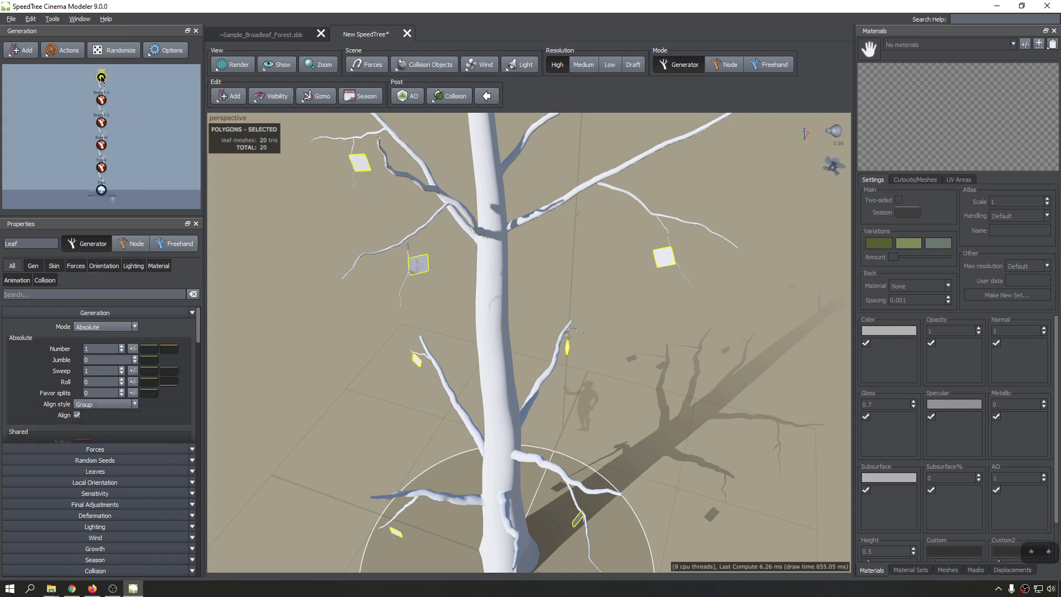
click(101, 79)
drag(101, 79, 101, 122)
drag(648, 294, 377, 229)
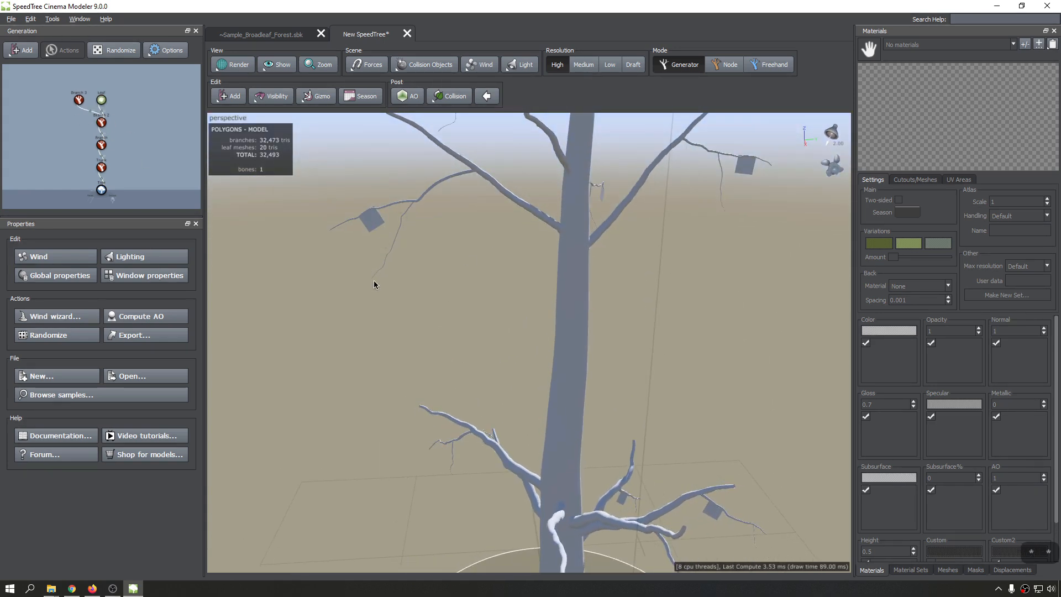
middle_drag(734, 313, 730, 319)
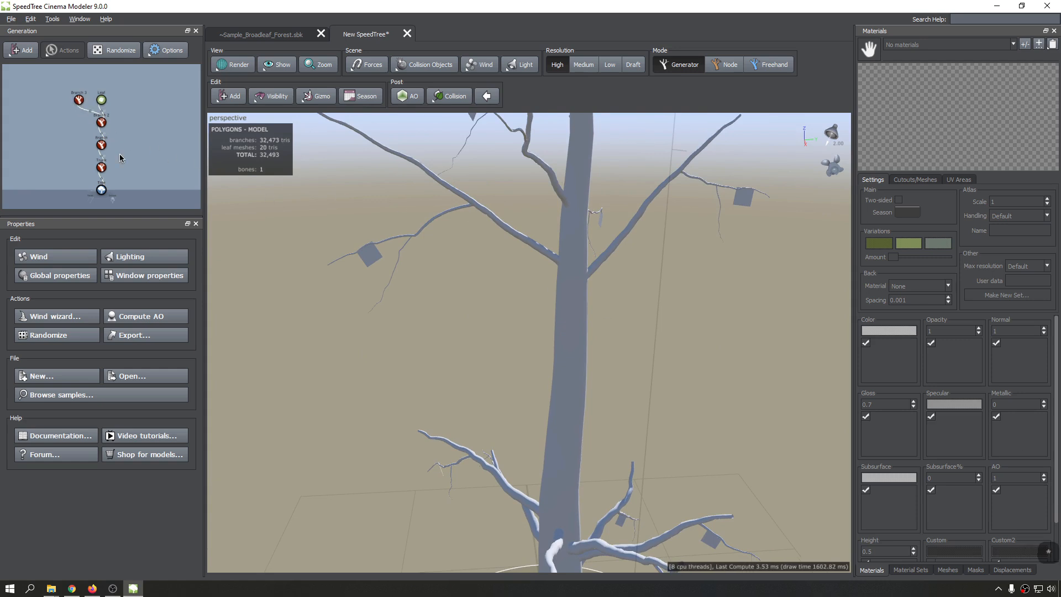
scroll(413, 331, down, 5)
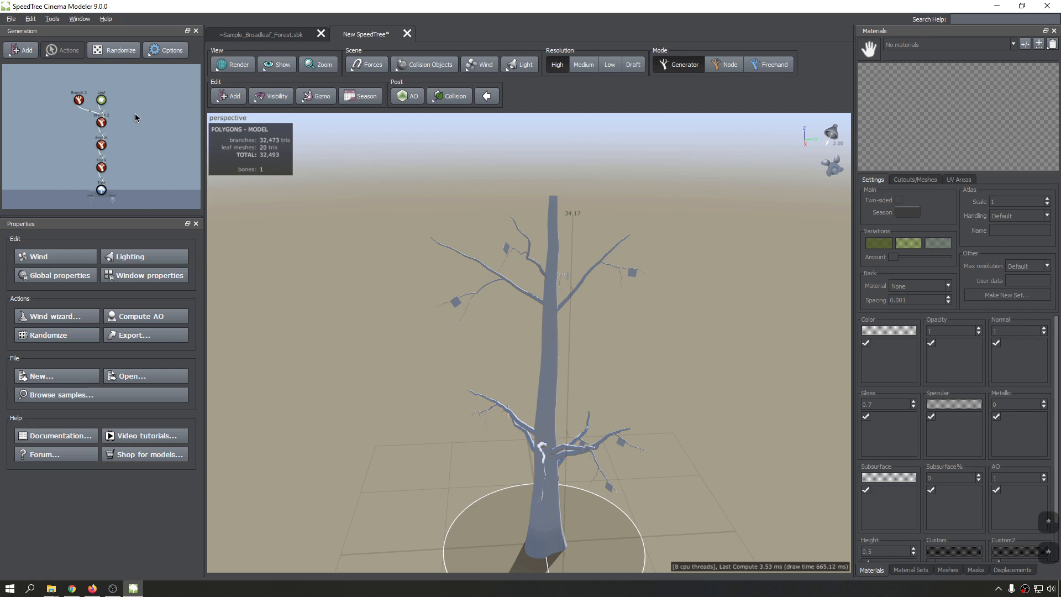
Review the list of generator types that can be added to the tree.
click(228, 96)
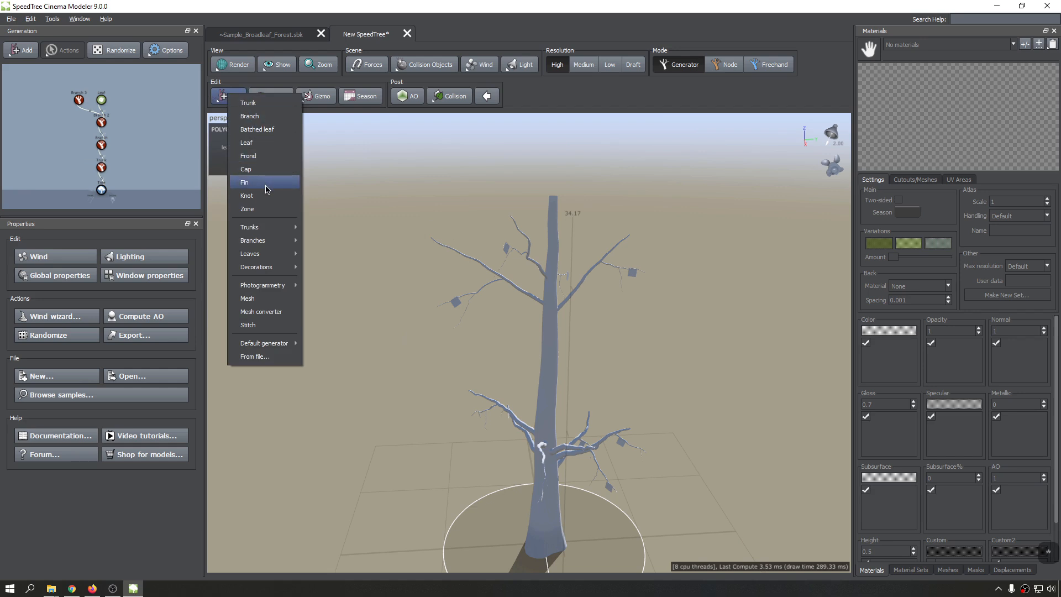
click(430, 195)
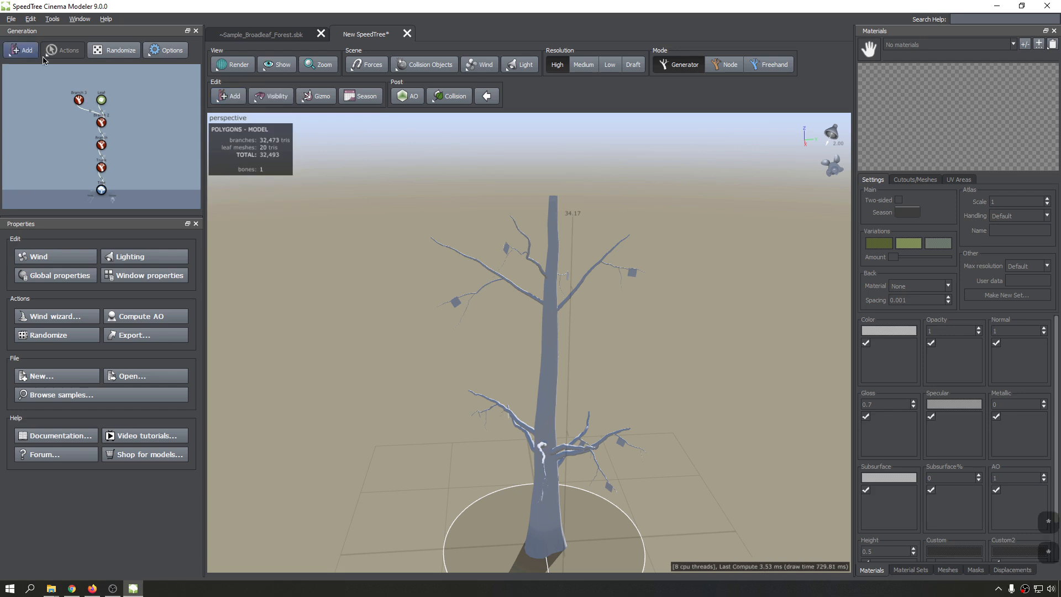
click(226, 99)
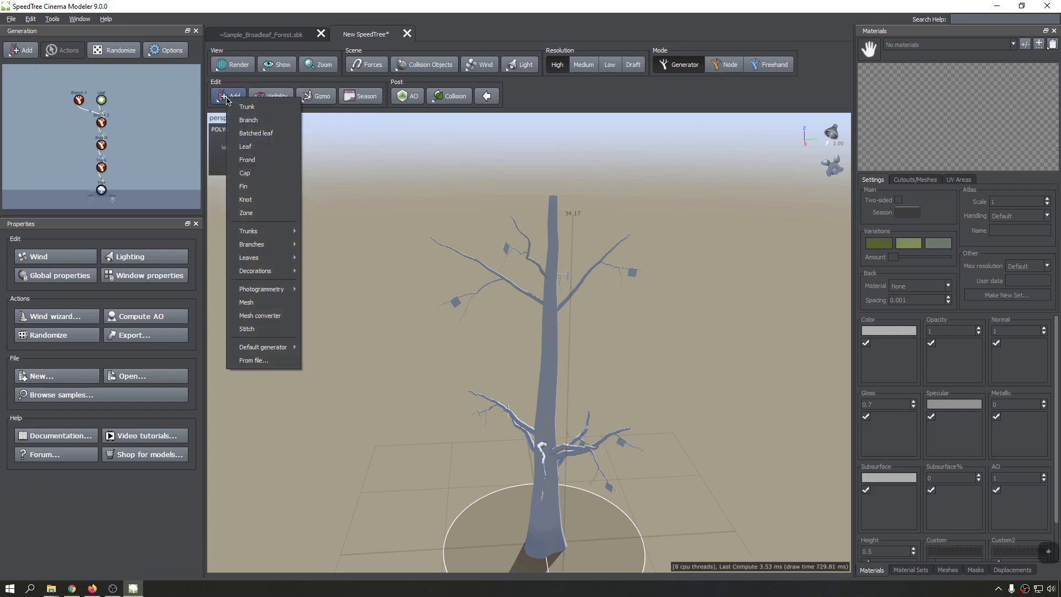